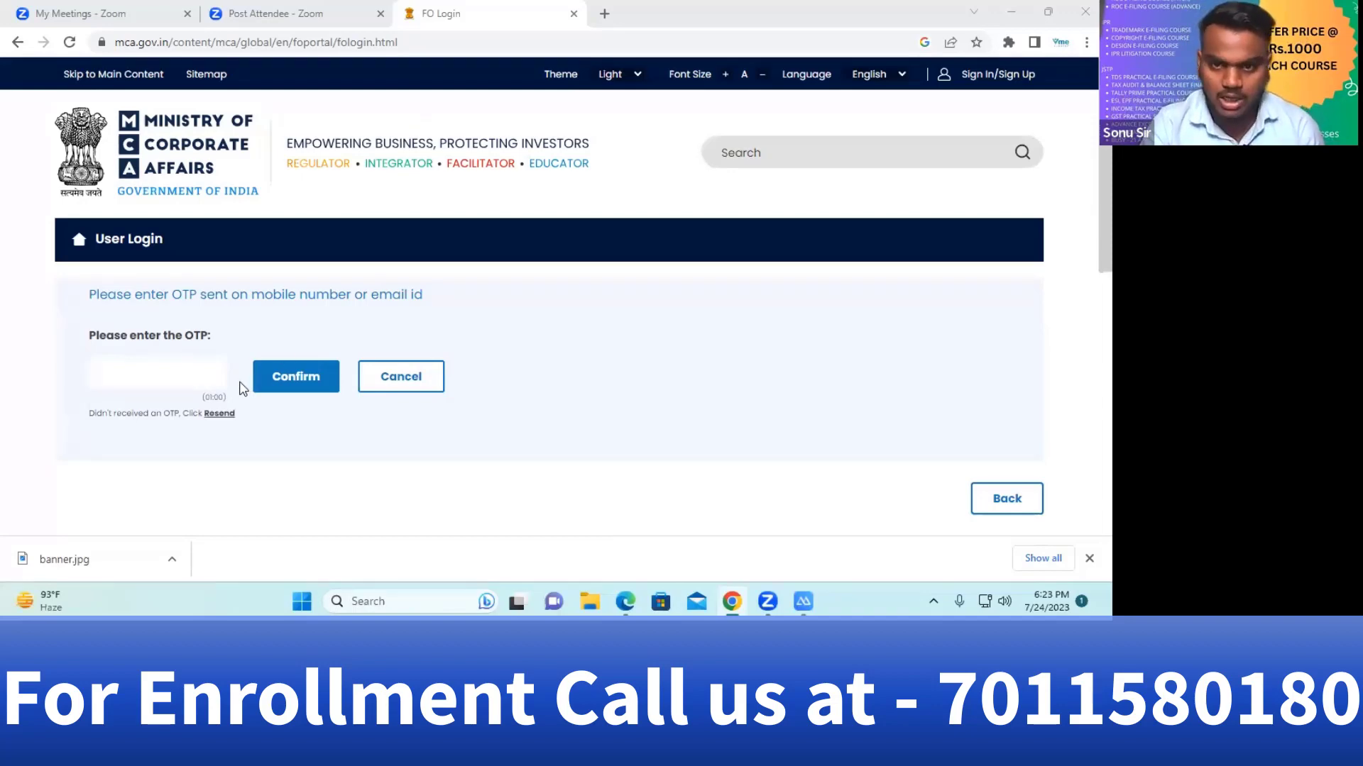
Complete the login with the OTP and list the three approved RUN LLP applications in Application History.
{"action": "left_click", "coordinate": [272, 389]}
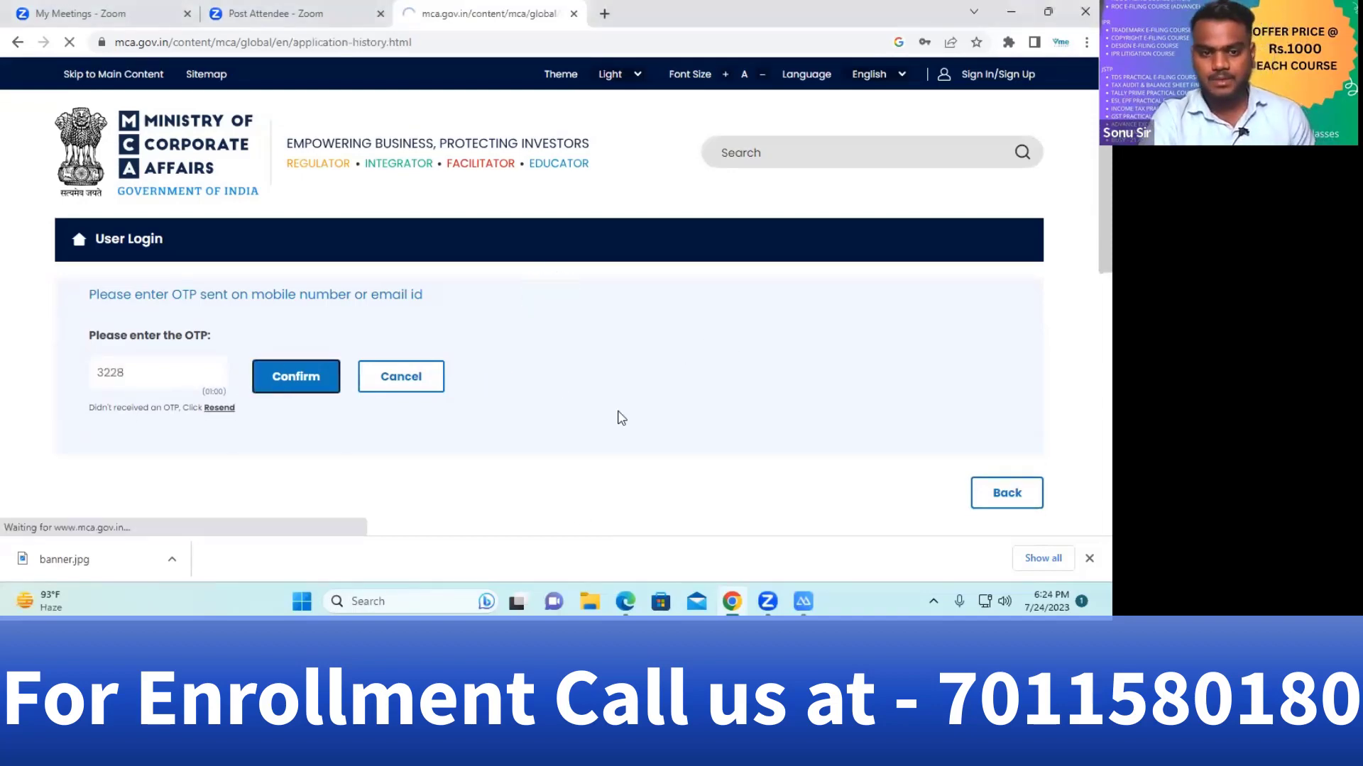
{"action": "scroll", "coordinate": [605, 375], "scroll_direction": "down", "scroll_amount": 3}
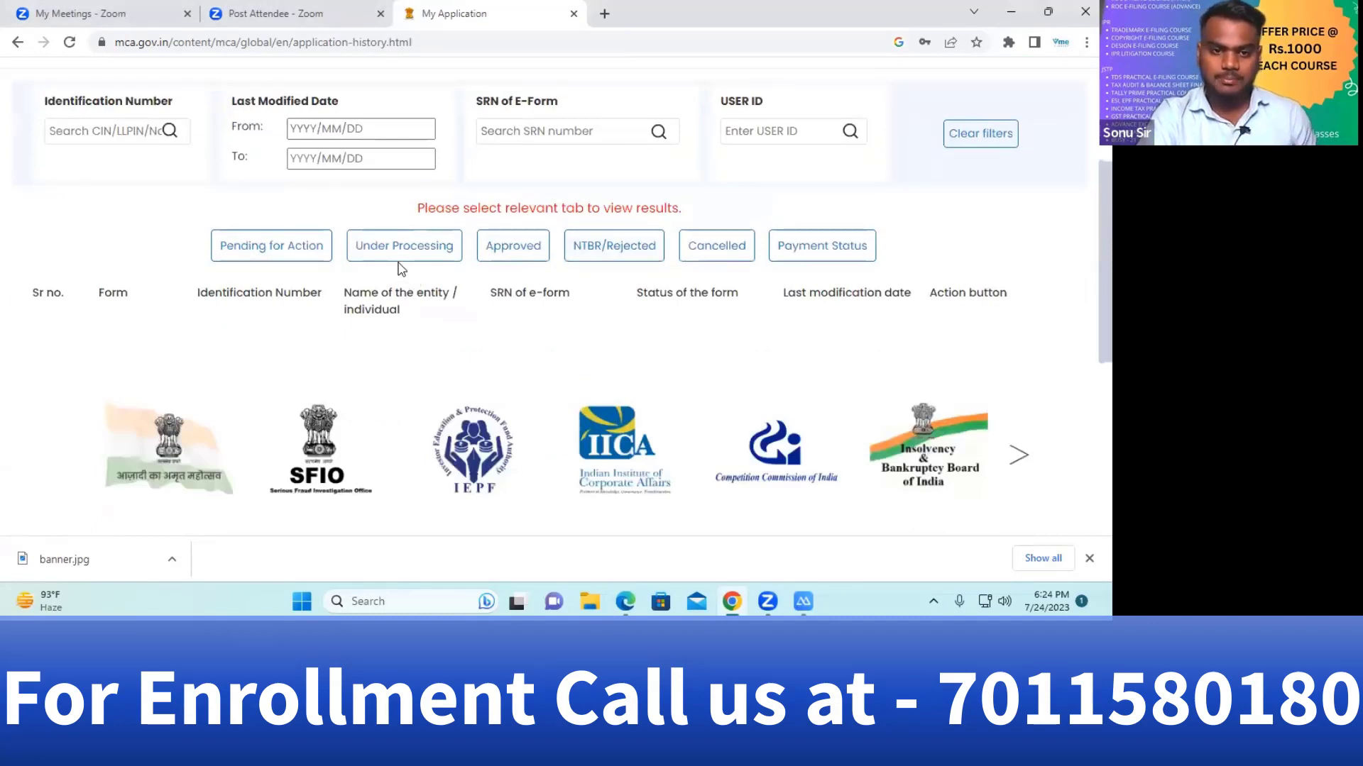
{"action": "left_click", "coordinate": [513, 246]}
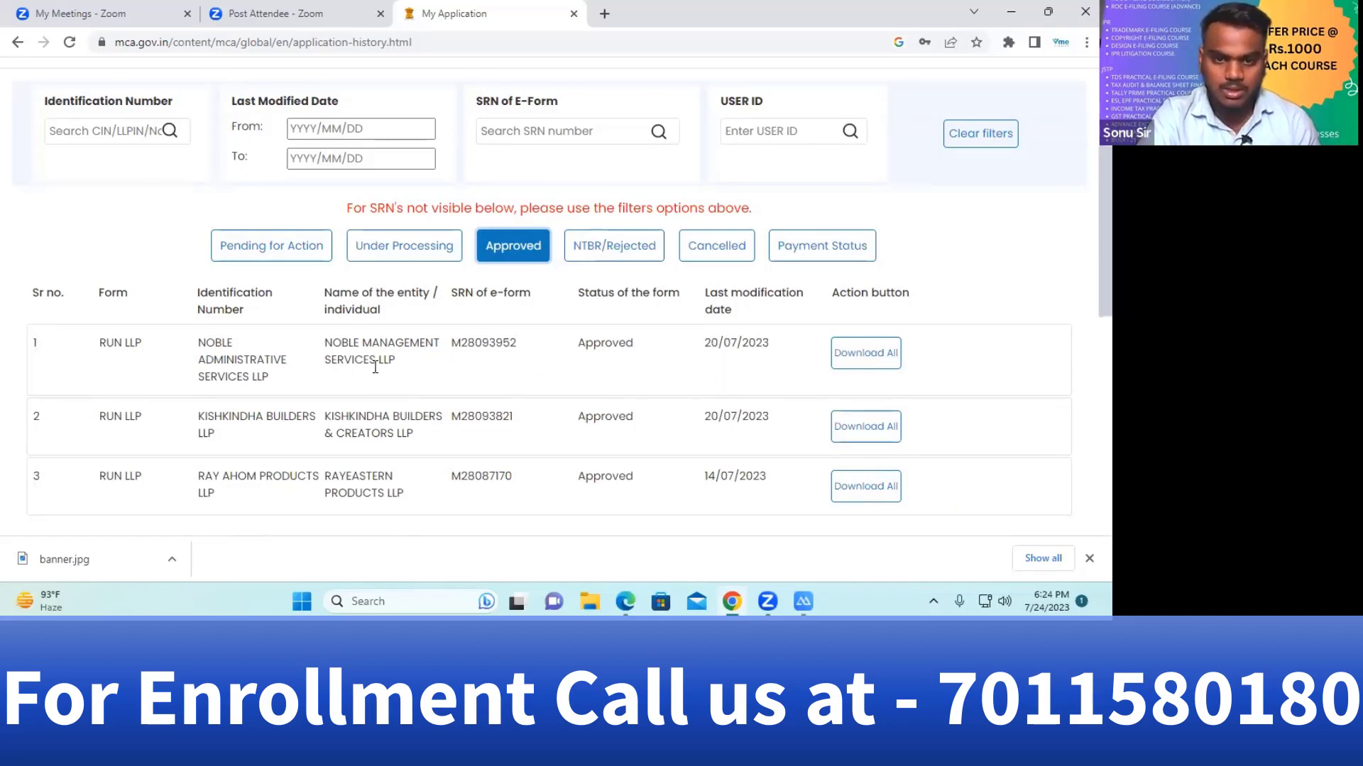
Show the Pending for Action list and highlight NOBLE in the Resubmission Required RUN LLP entry.
{"action": "left_click", "coordinate": [291, 254]}
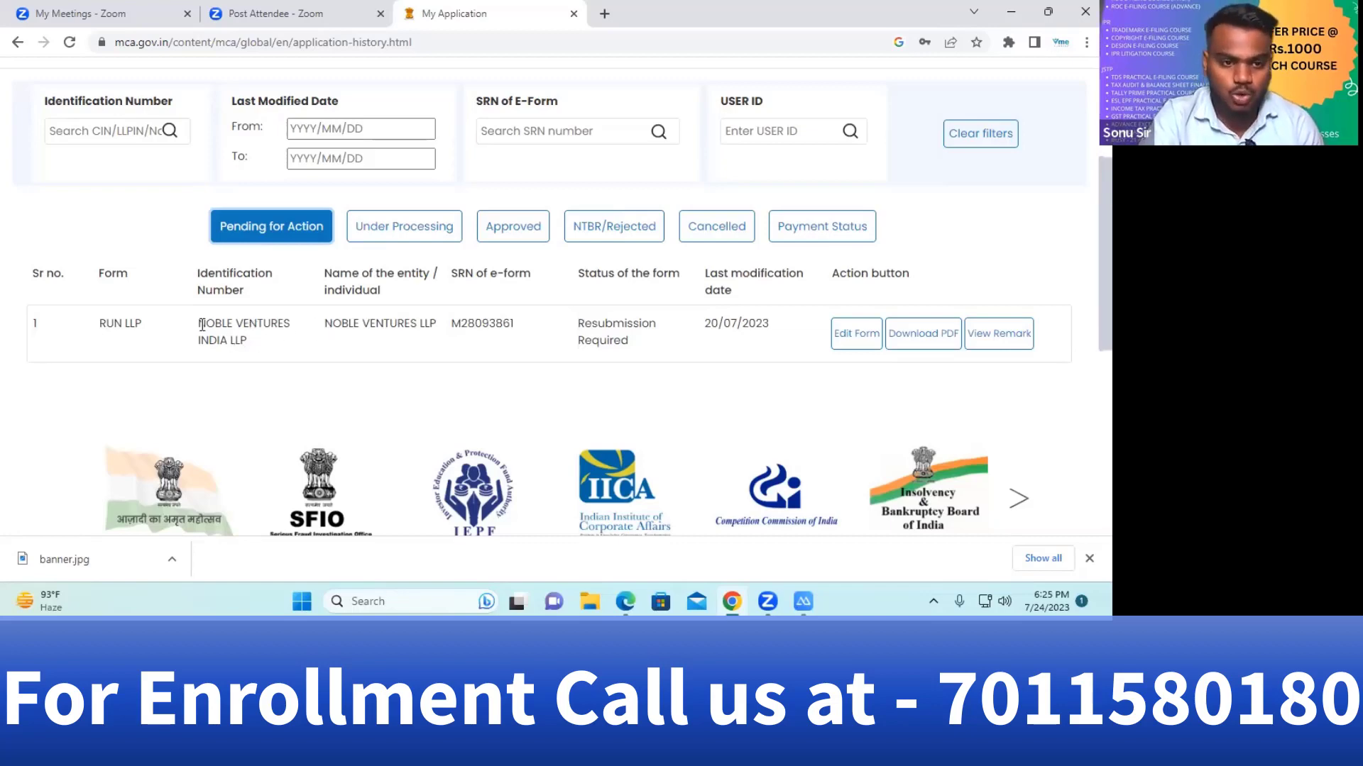
{"action": "left_click_drag", "start_coordinate": [199, 325], "coordinate": [237, 325]}
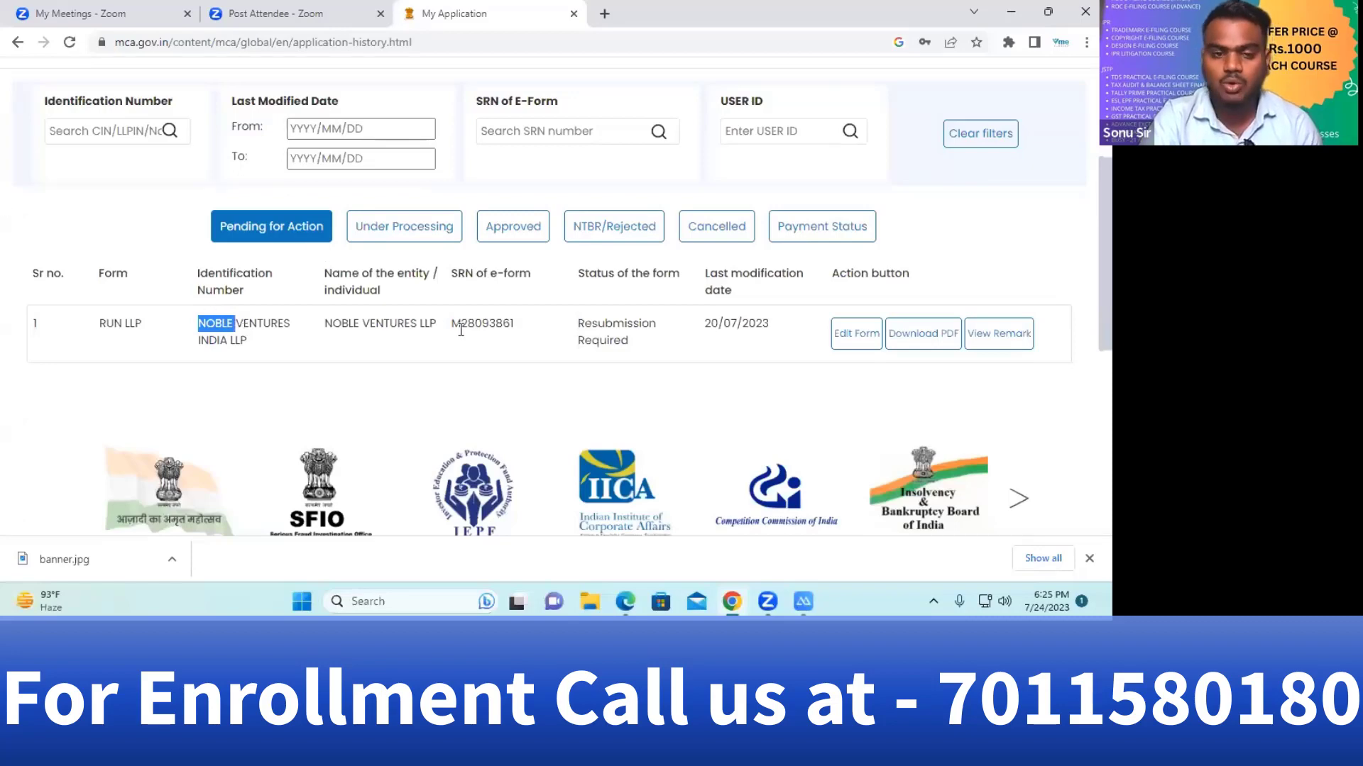
{"action": "left_click", "coordinate": [998, 330]}
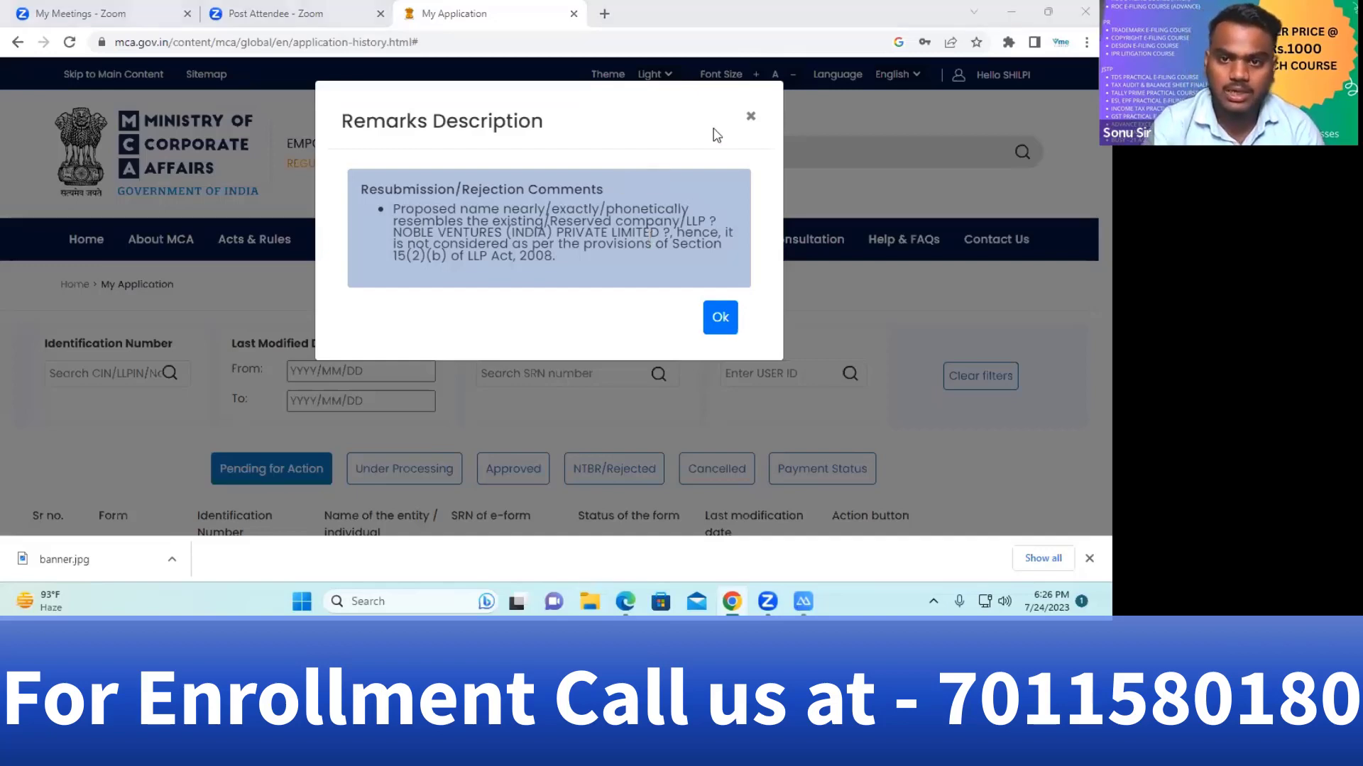
{"action": "left_click", "coordinate": [751, 116]}
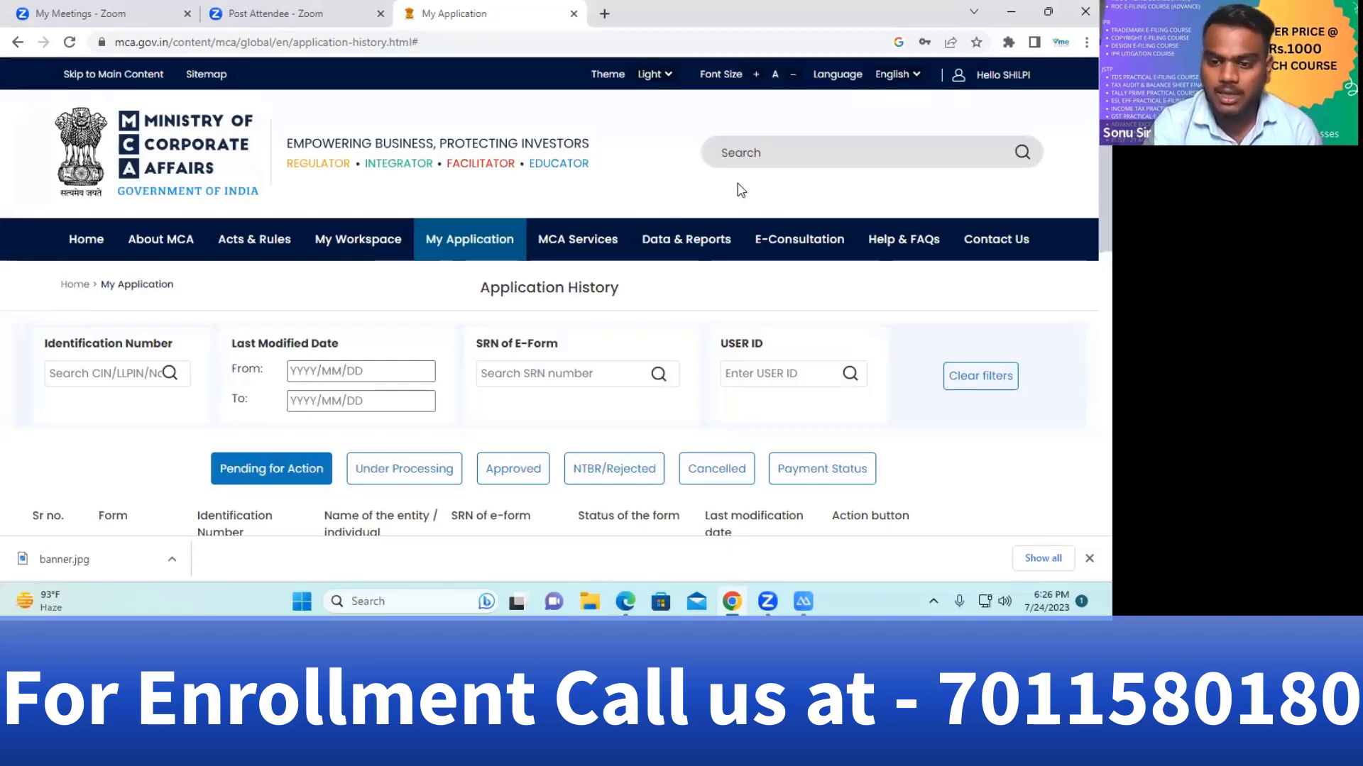
Bring up the LLP e-Filing submenu under MCA Services.
{"action": "mouse_move", "coordinate": [550, 238]}
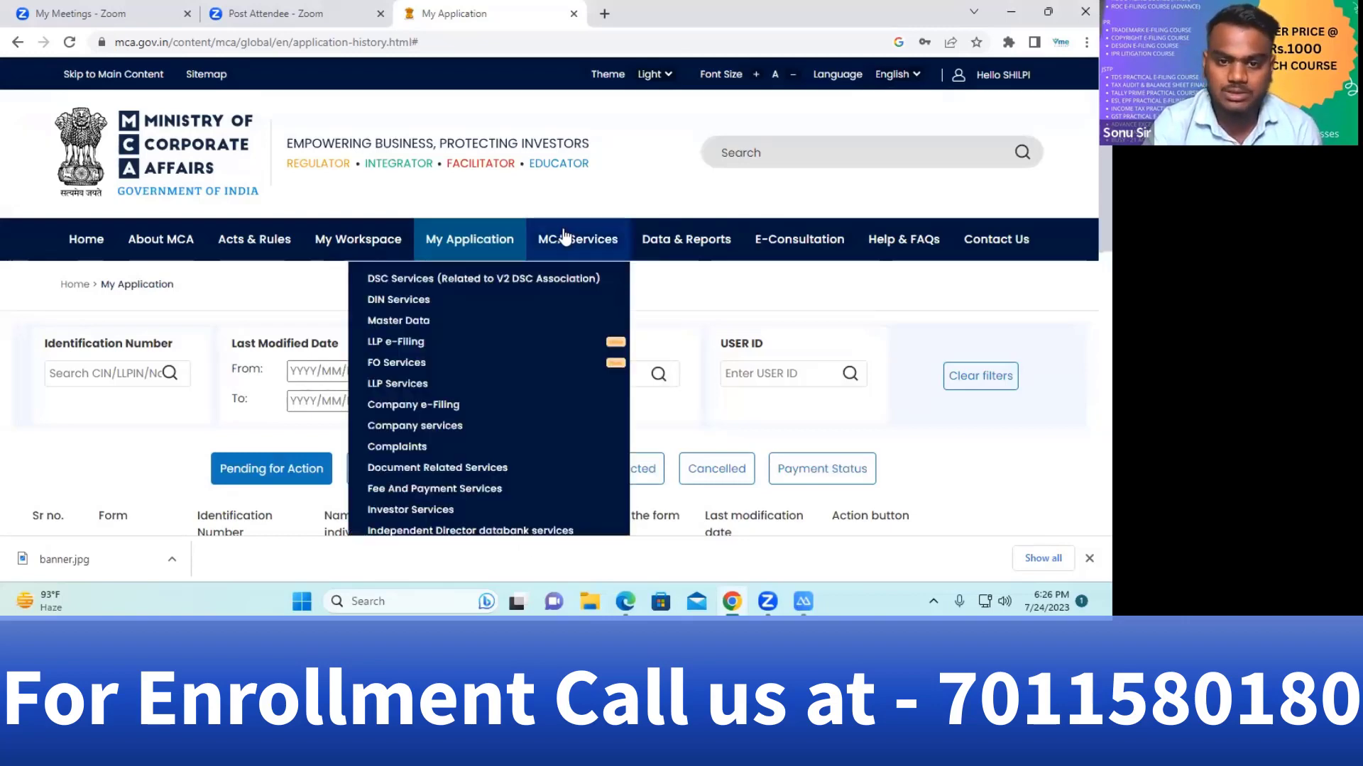
{"action": "mouse_move", "coordinate": [514, 351]}
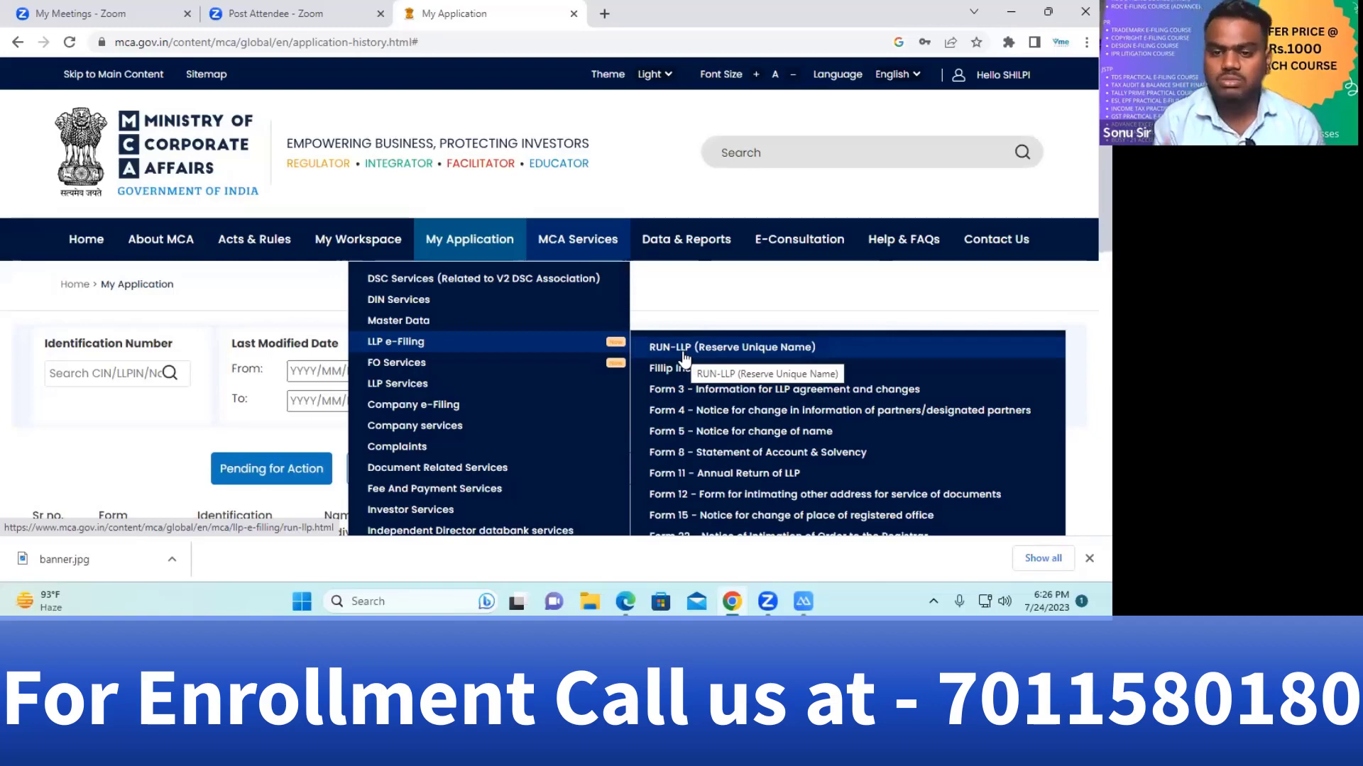
Open the RUN-LLP (Reserve Unique Name) form and scroll down to the LLP Details section.
{"action": "left_click", "coordinate": [760, 348]}
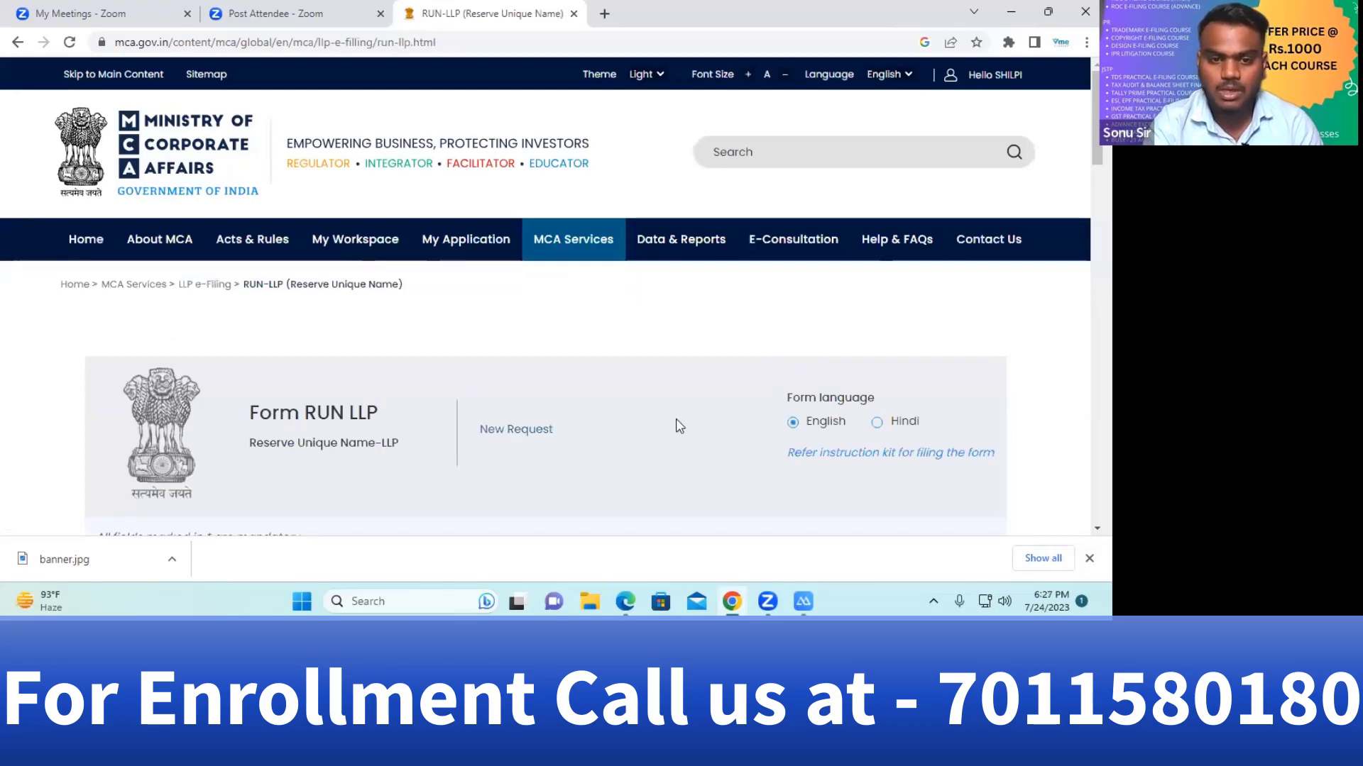
{"action": "scroll", "coordinate": [631, 352], "scroll_direction": "down", "scroll_amount": 4}
{"action": "scroll", "coordinate": [298, 347], "scroll_direction": "down", "scroll_amount": 2}
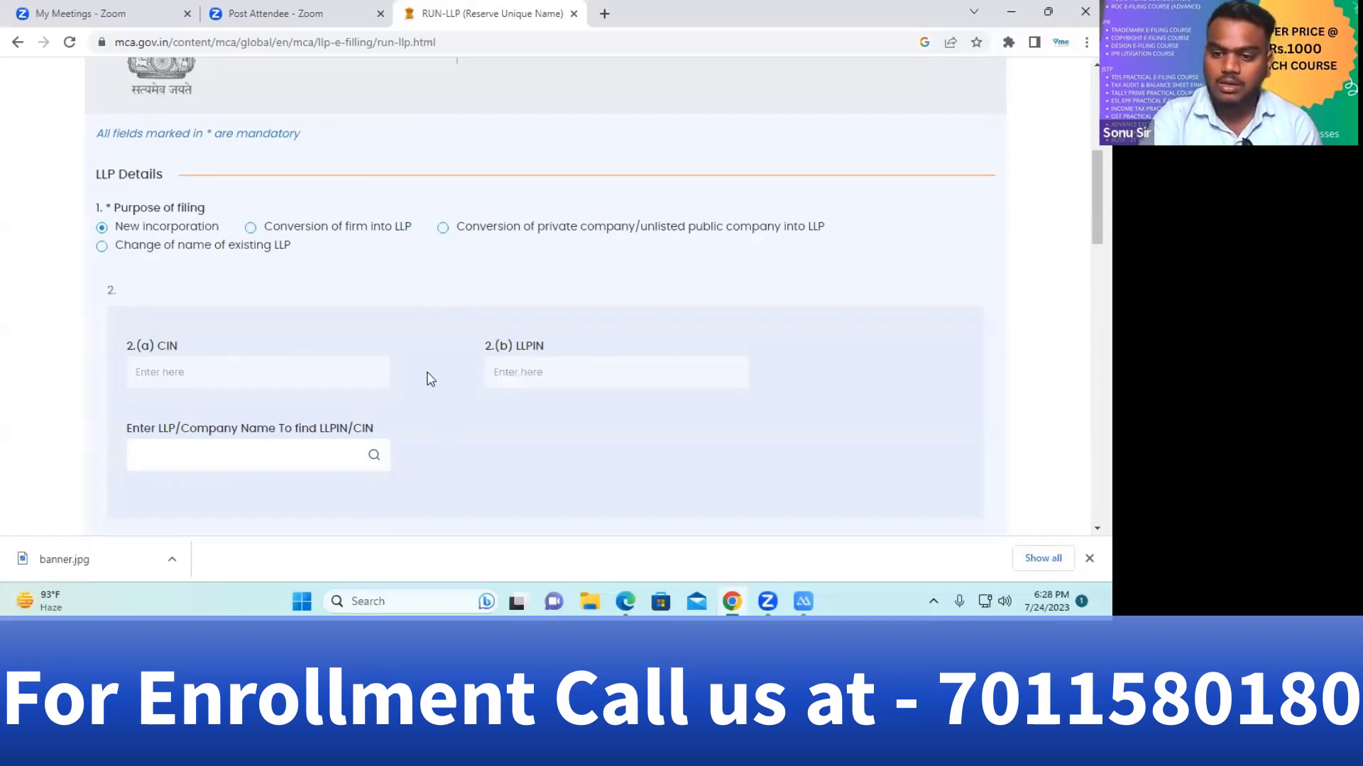
Try Conversion of firm, then set the filing purpose back to New incorporation.
{"action": "scroll", "coordinate": [428, 379], "scroll_direction": "down", "scroll_amount": 1}
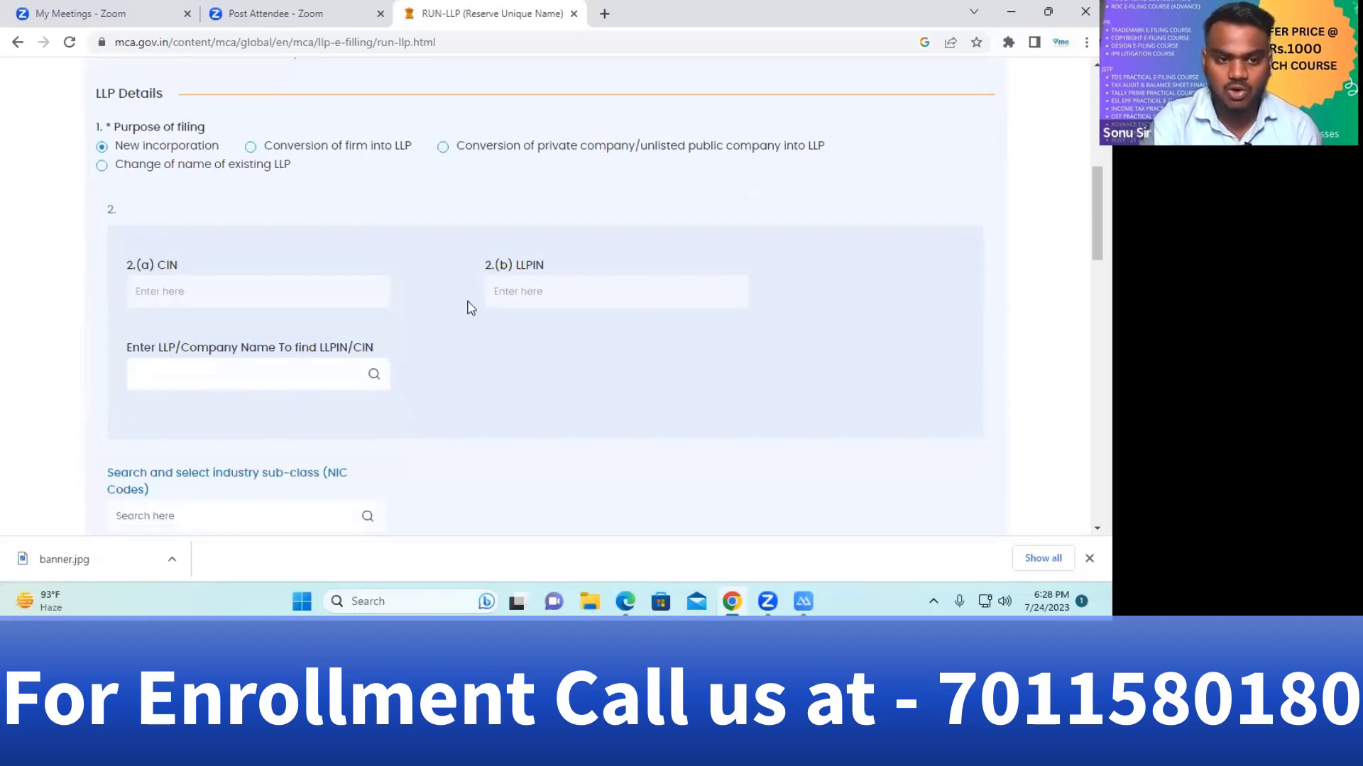
{"action": "scroll", "coordinate": [347, 211], "scroll_direction": "down", "scroll_amount": 3}
{"action": "scroll", "coordinate": [395, 189], "scroll_direction": "up", "scroll_amount": 2}
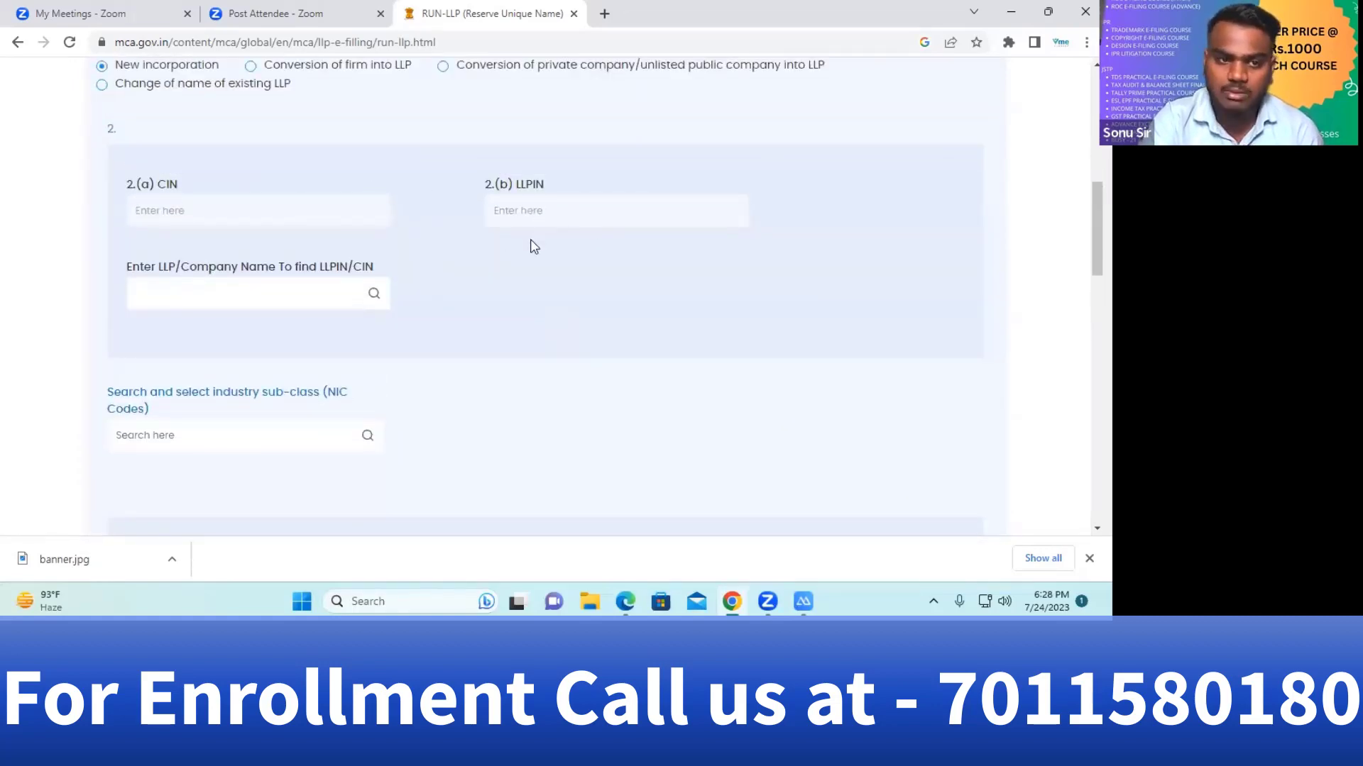
{"action": "scroll", "coordinate": [145, 99], "scroll_direction": "up", "scroll_amount": 1}
{"action": "left_click", "coordinate": [251, 147]}
{"action": "left_click", "coordinate": [148, 146]}
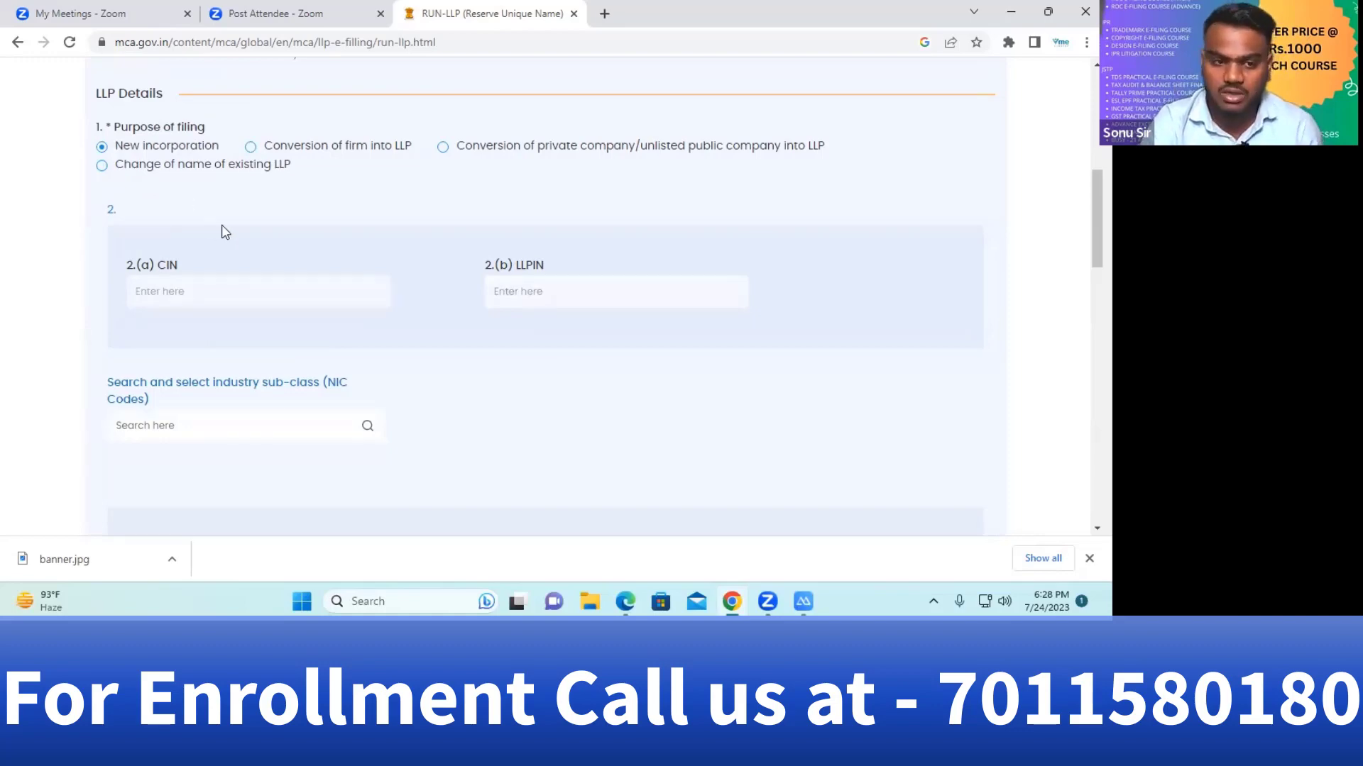
{"action": "scroll", "coordinate": [222, 227], "scroll_direction": "down", "scroll_amount": 3}
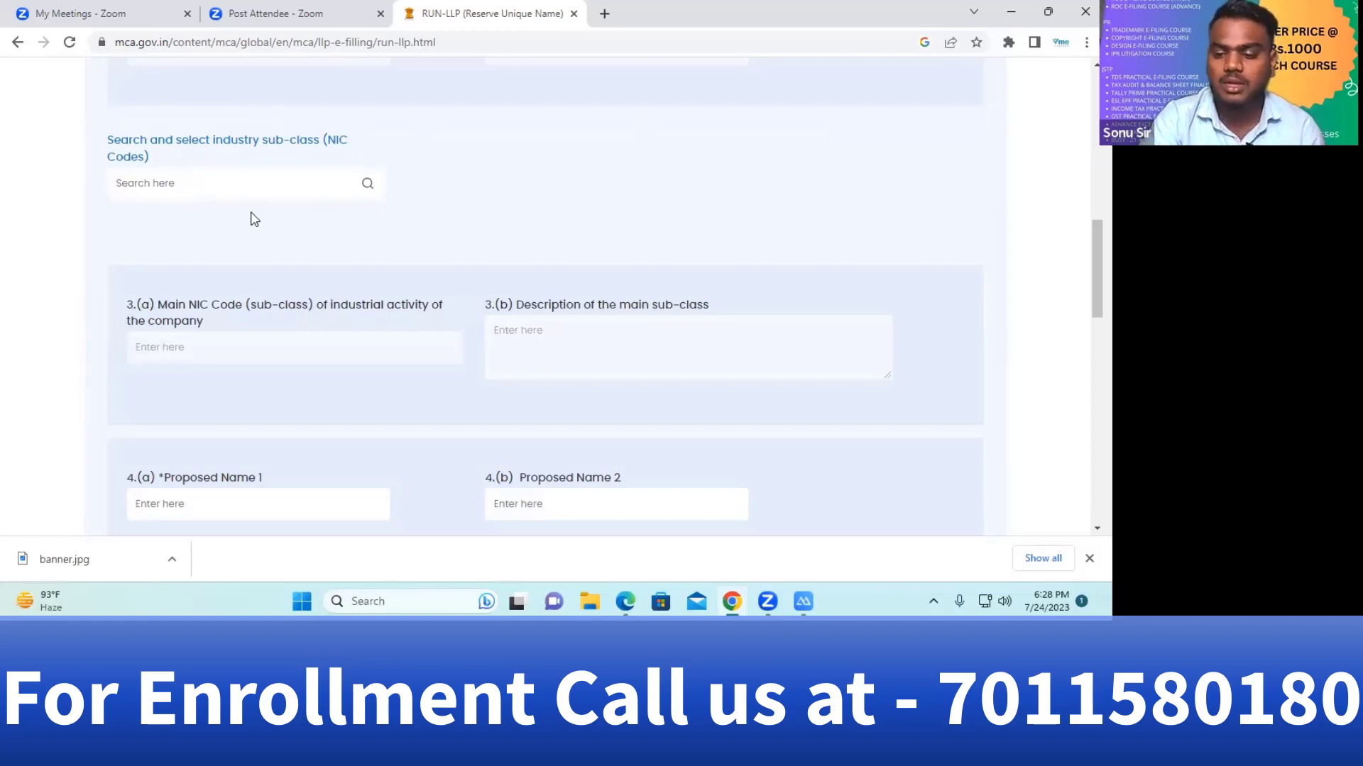
Search NIC codes for 'rea' and 'house', select 68200 and 68100, and add them to the form.
{"action": "left_click", "coordinate": [259, 179]}
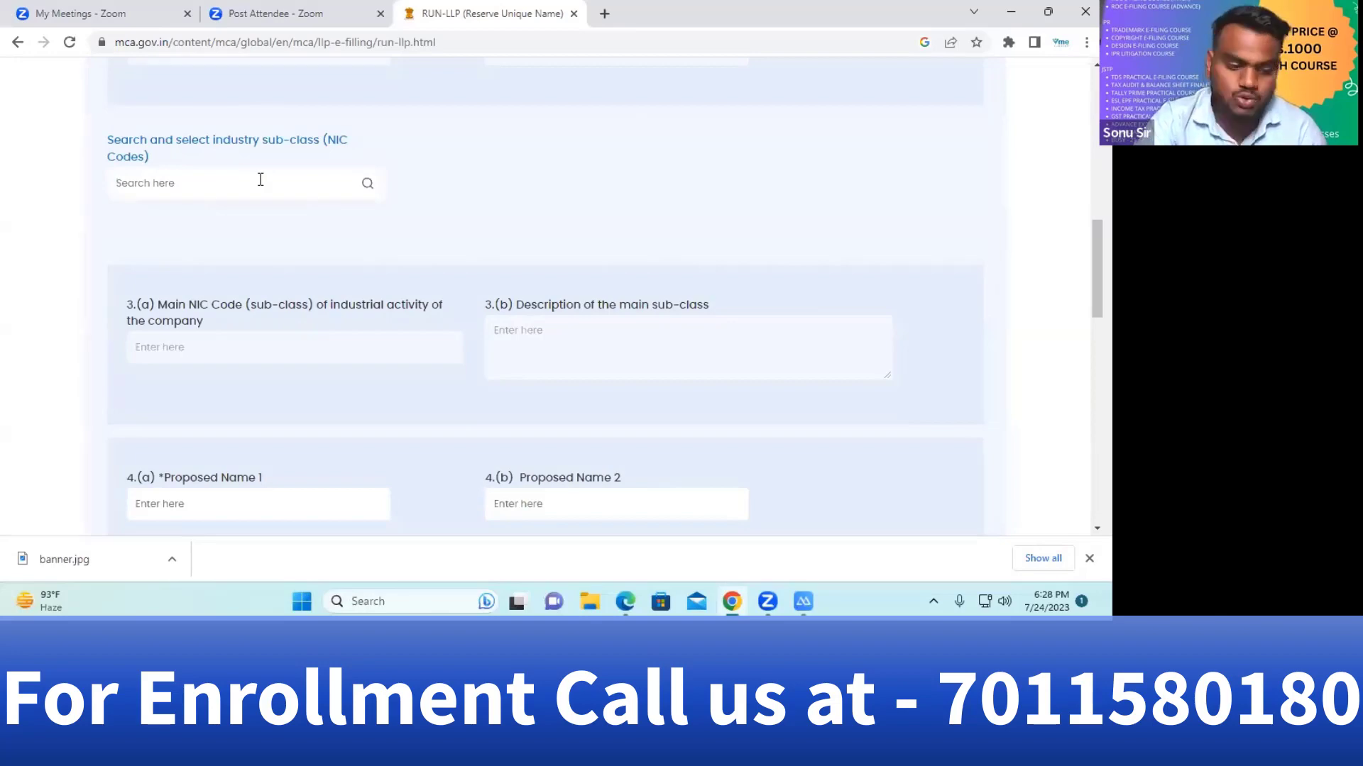
{"action": "type", "text": "real"}
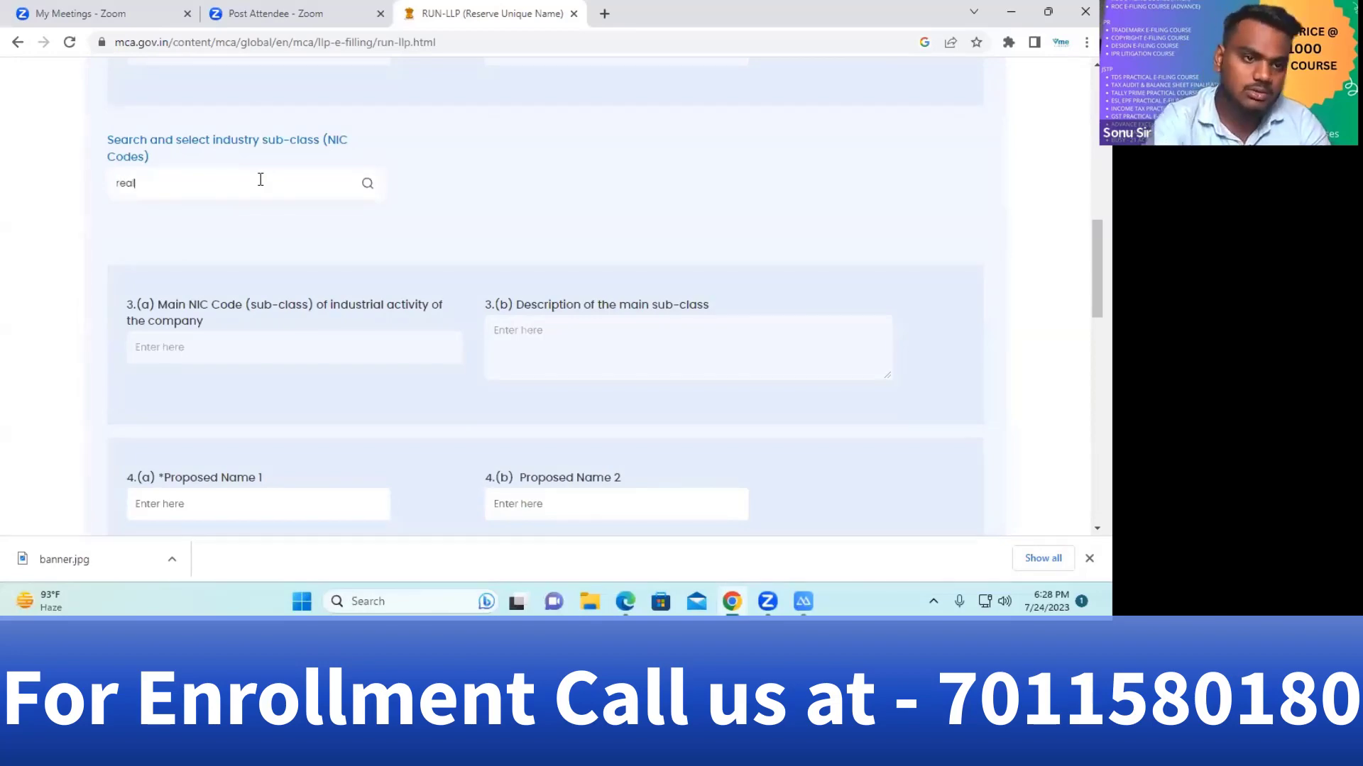
{"action": "left_click", "coordinate": [369, 184]}
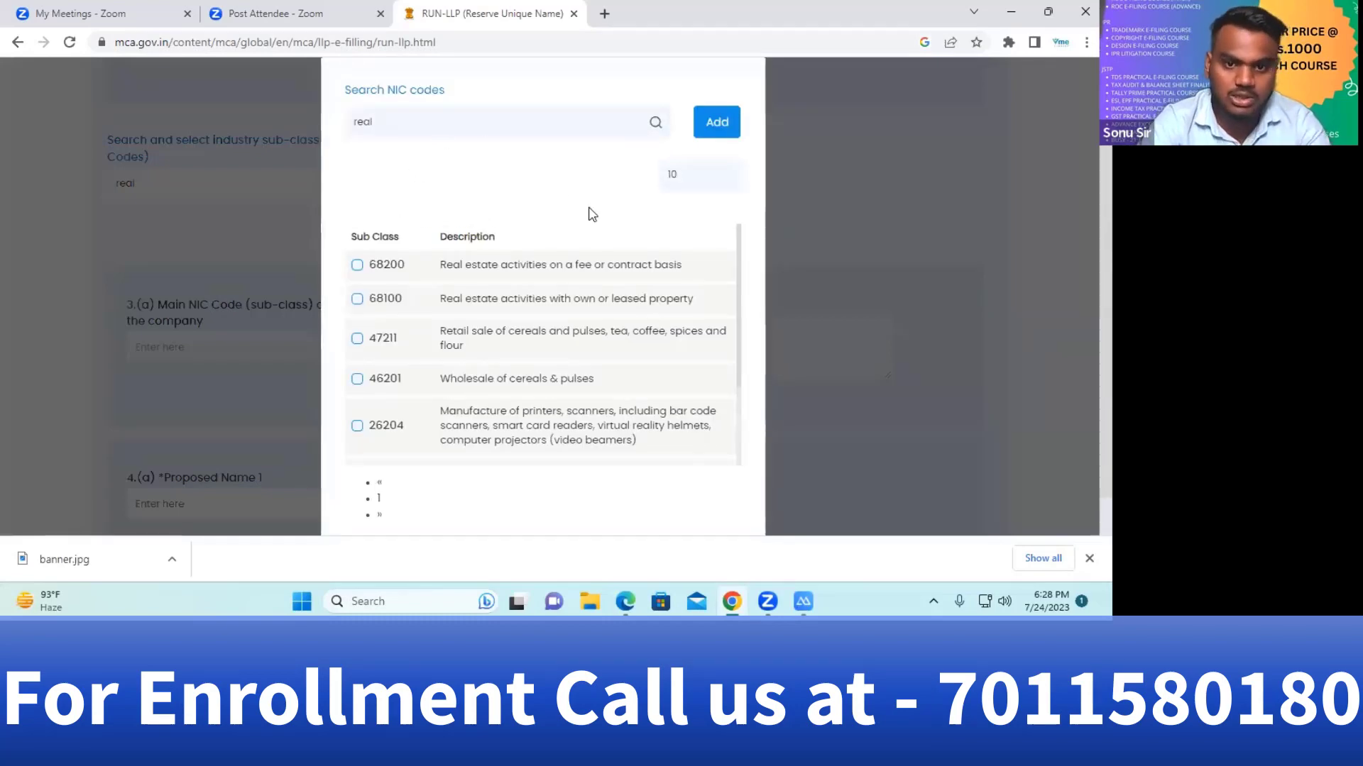
{"action": "left_click", "coordinate": [358, 266]}
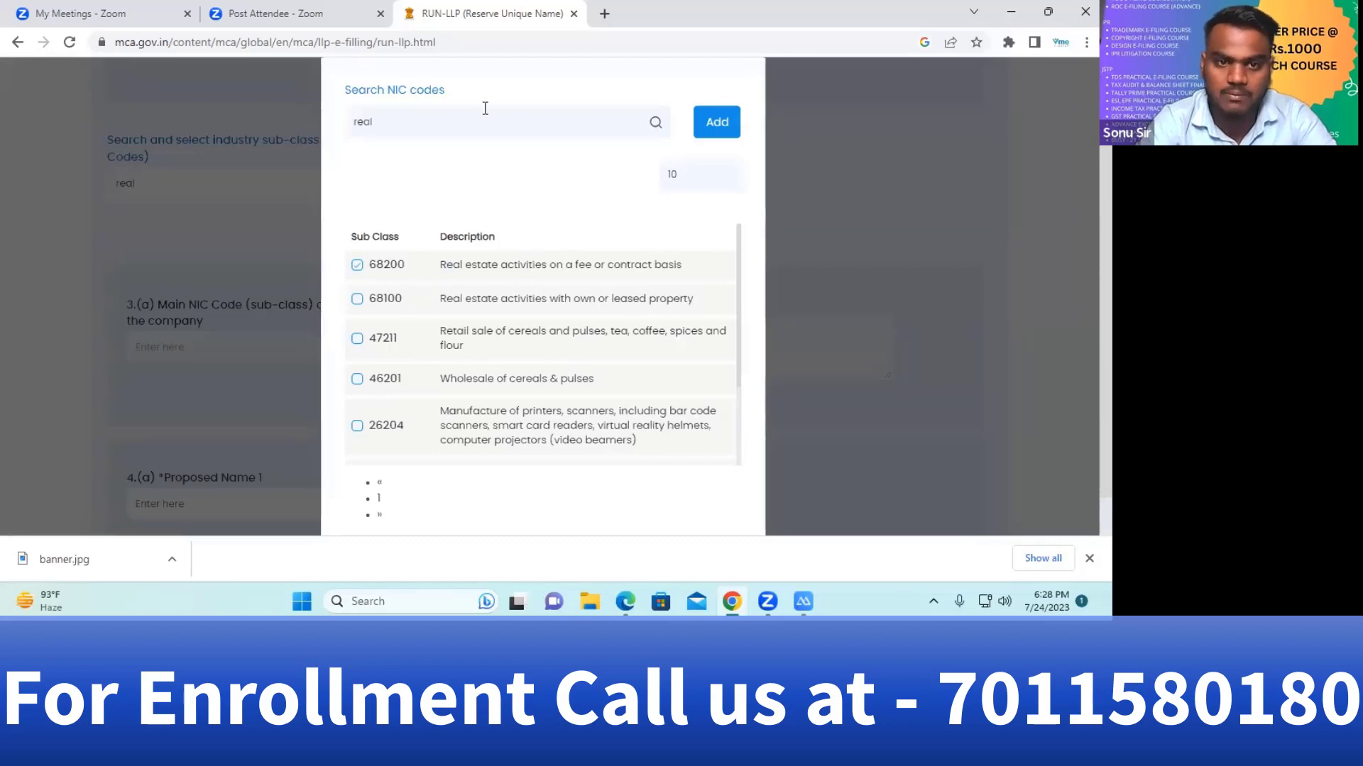
{"action": "left_click", "coordinate": [469, 127]}
{"action": "key", "text": "BackSpace"}
{"action": "key", "text": "BackSpace"}
{"action": "key", "text": "BackSpace"}
{"action": "key", "text": "BackSpace"}
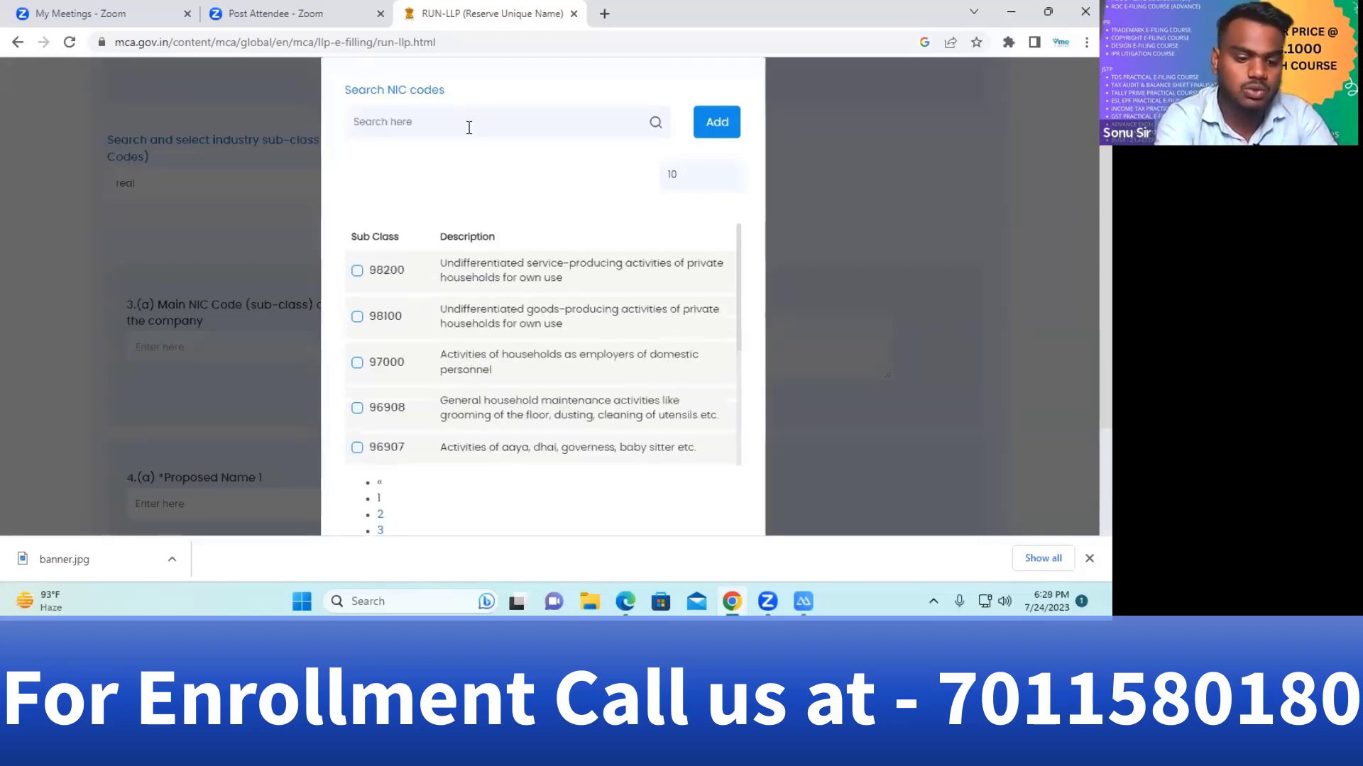
{"action": "type", "text": "house"}
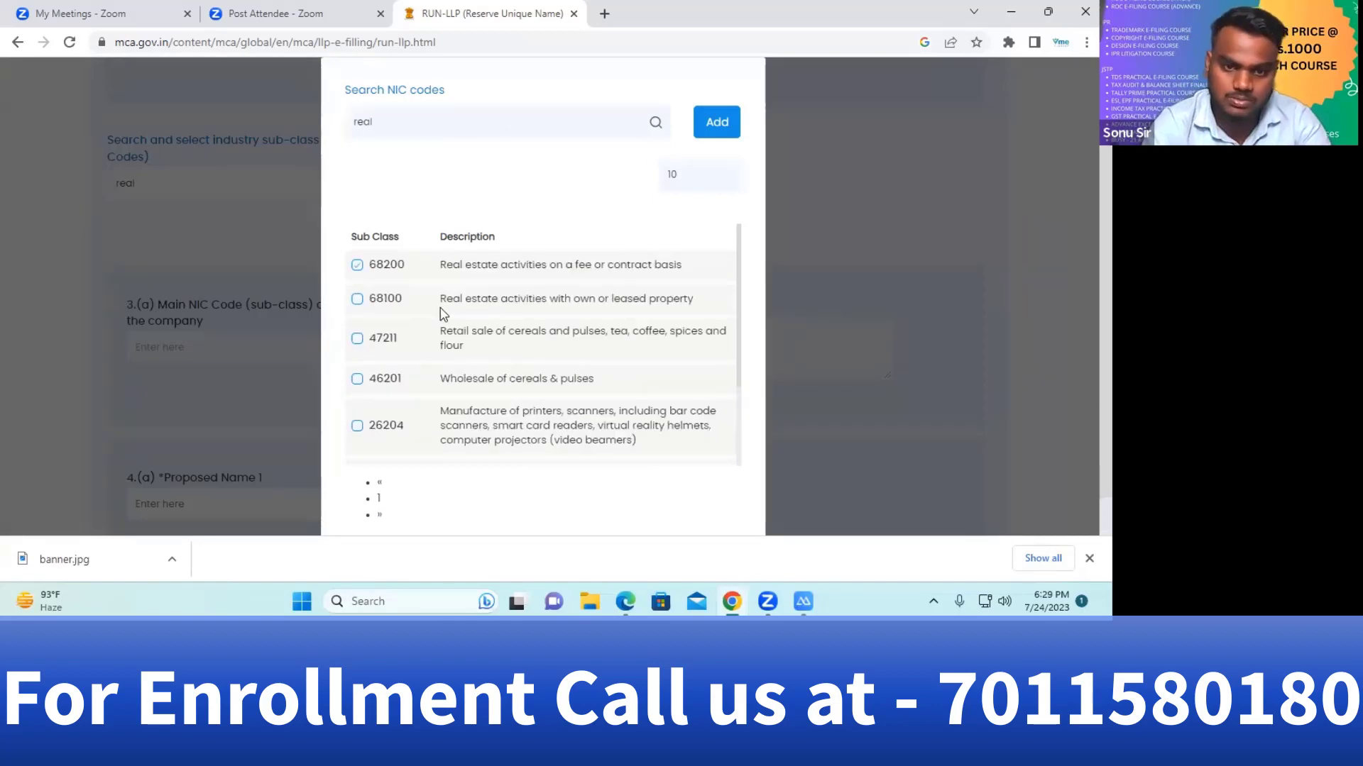
{"action": "left_click", "coordinate": [358, 299]}
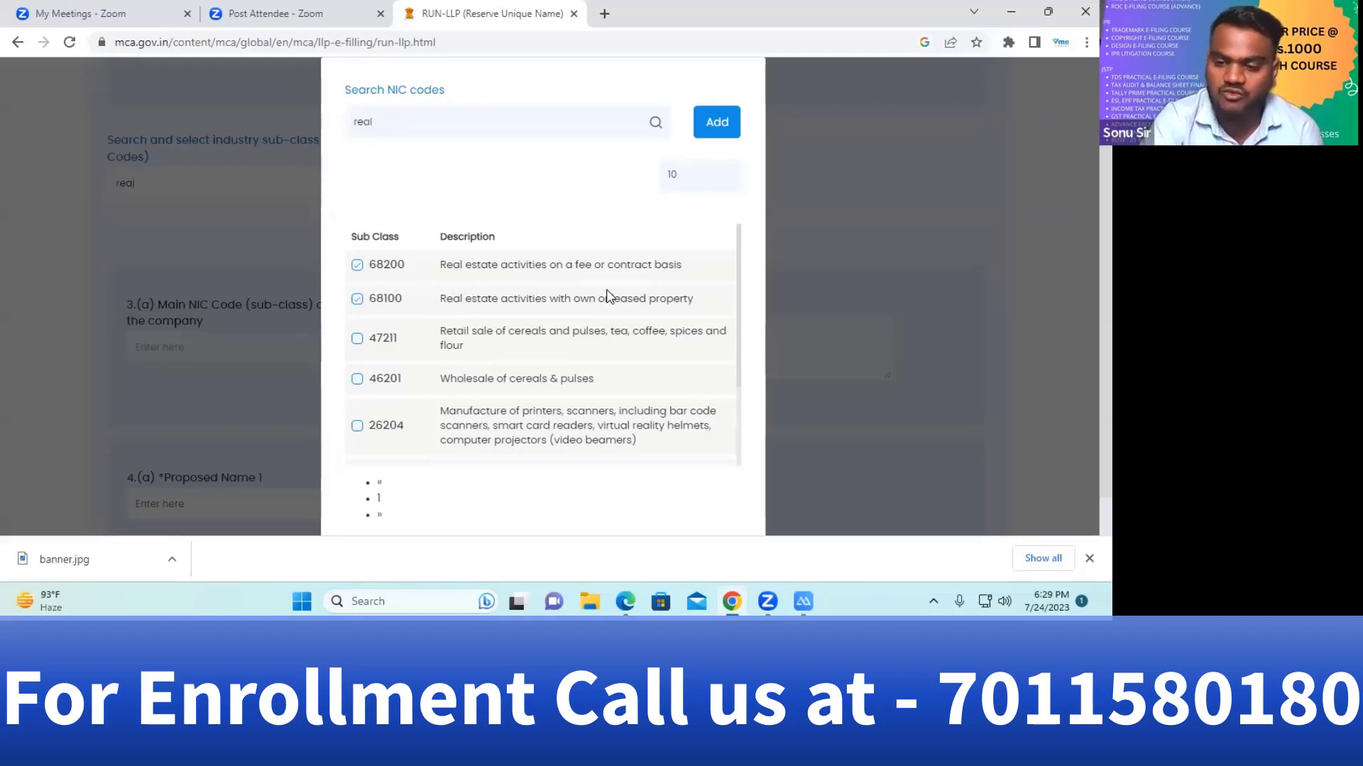
{"action": "left_click", "coordinate": [717, 122]}
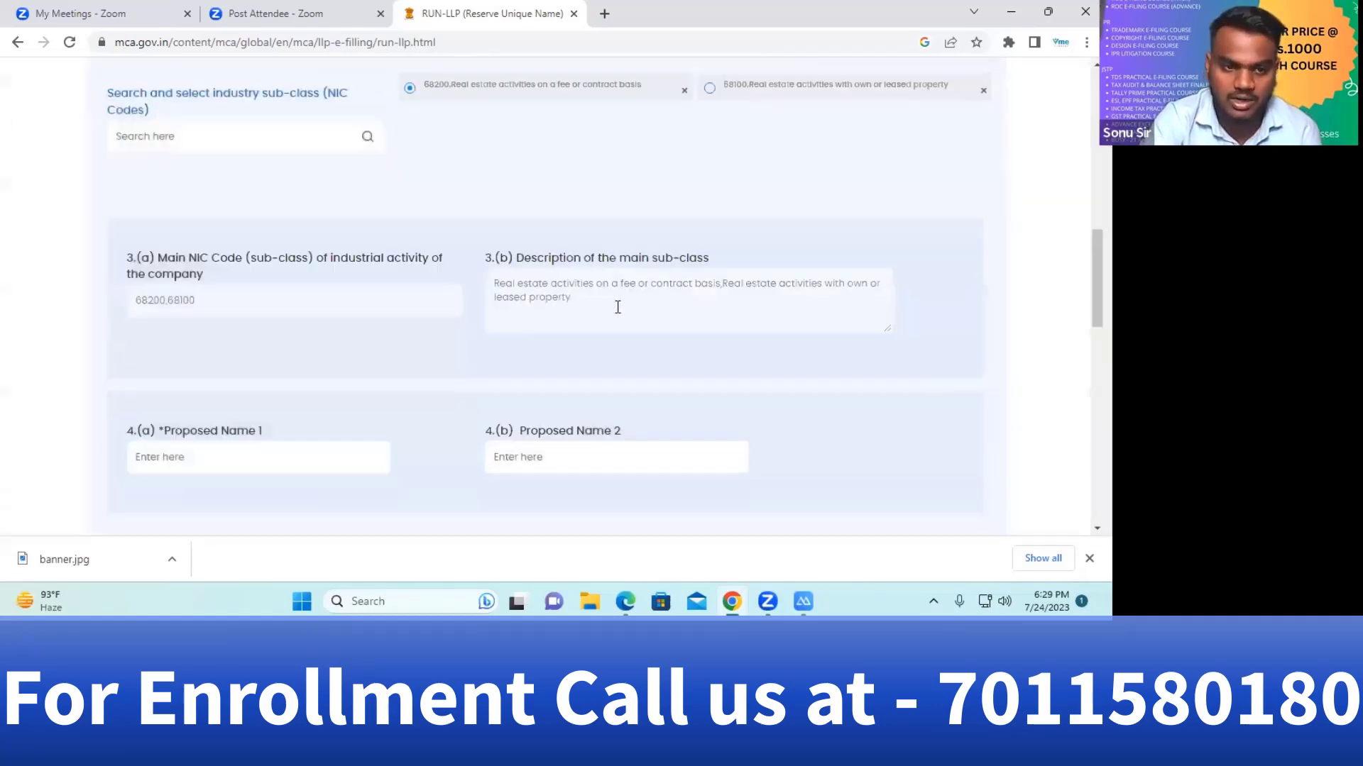
{"action": "scroll", "coordinate": [584, 329], "scroll_direction": "down", "scroll_amount": 3}
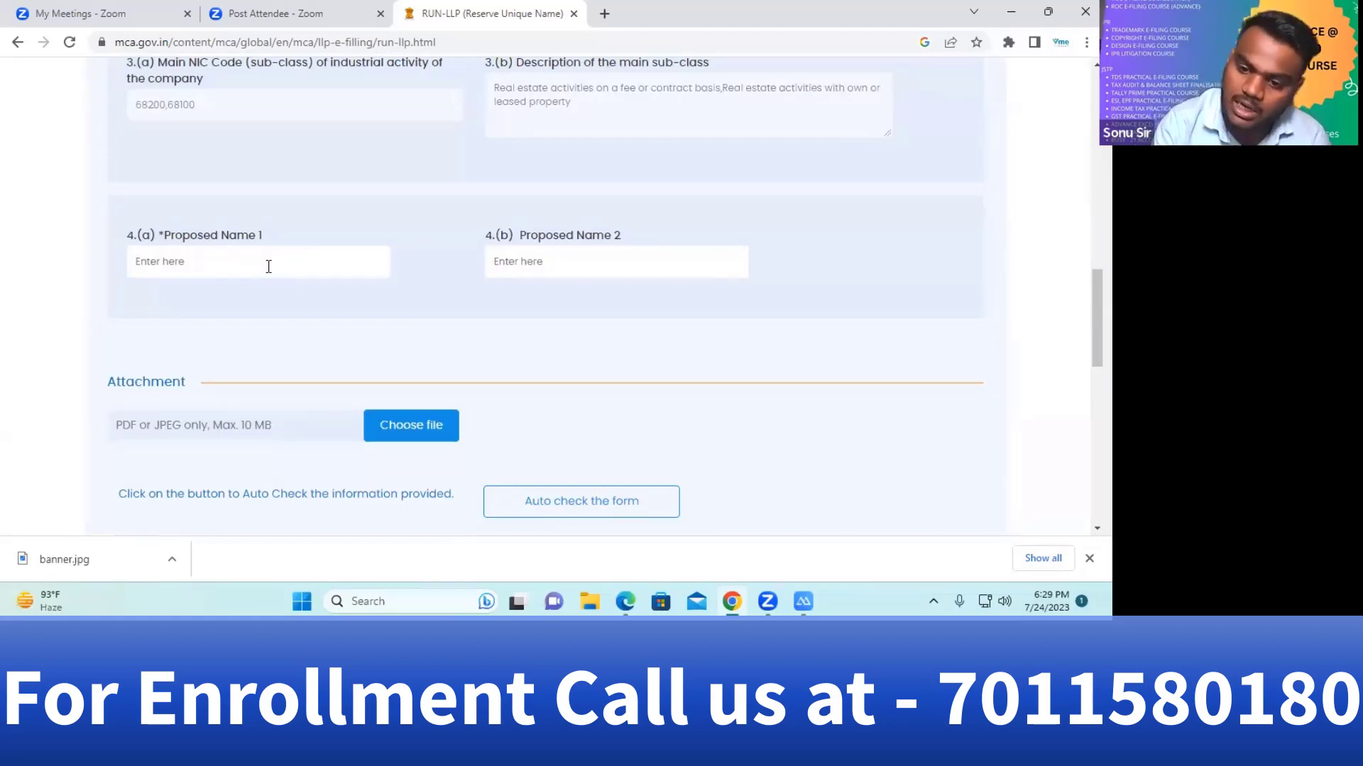
{"action": "left_click", "coordinate": [203, 260]}
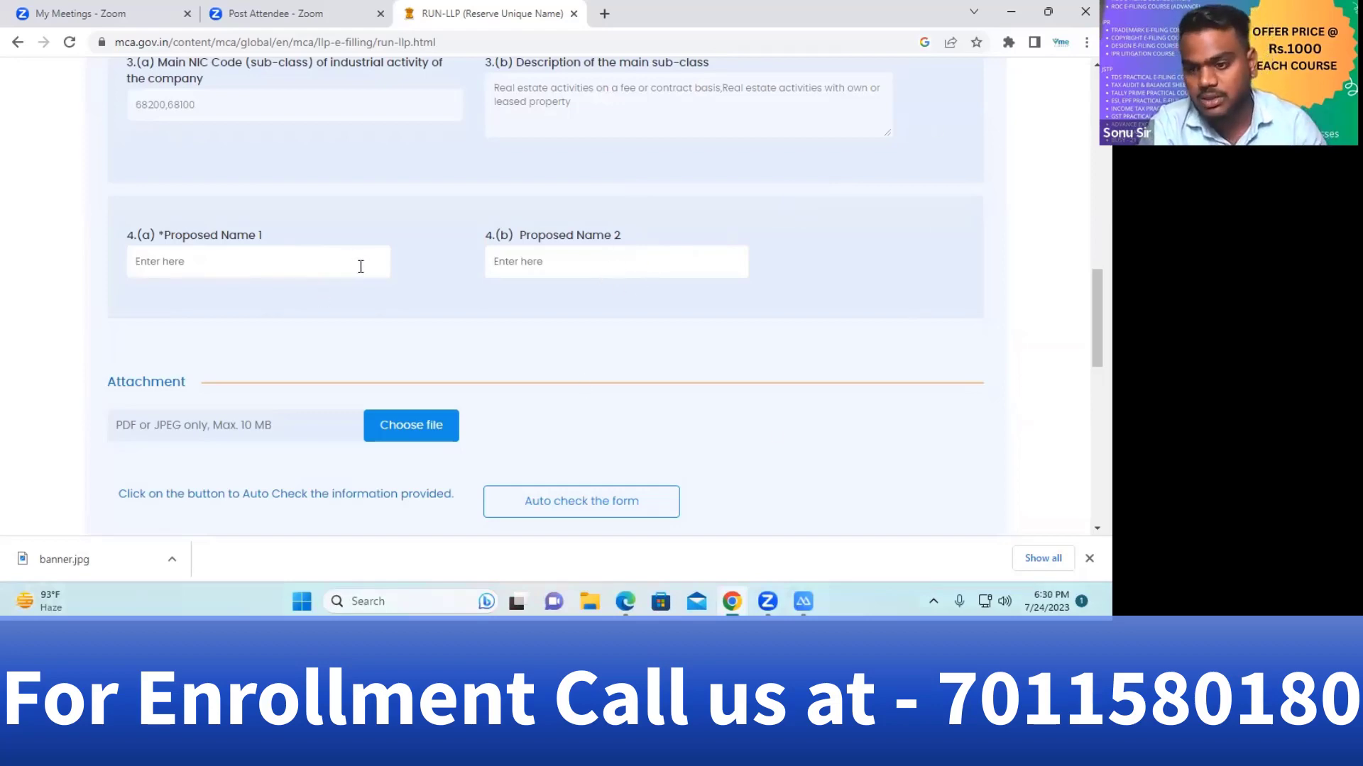
{"action": "scroll", "coordinate": [460, 297], "scroll_direction": "down", "scroll_amount": 2}
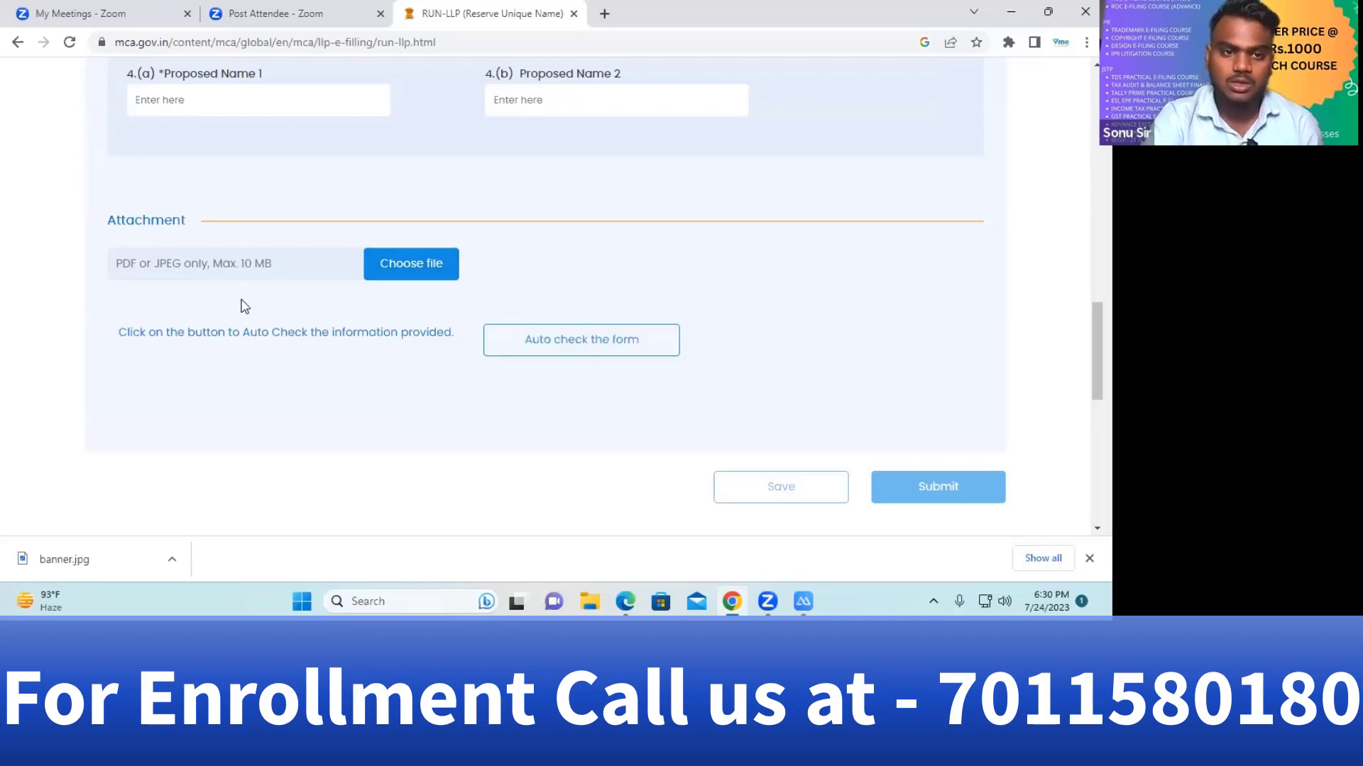
{"action": "scroll", "coordinate": [273, 248], "scroll_direction": "up", "scroll_amount": 2}
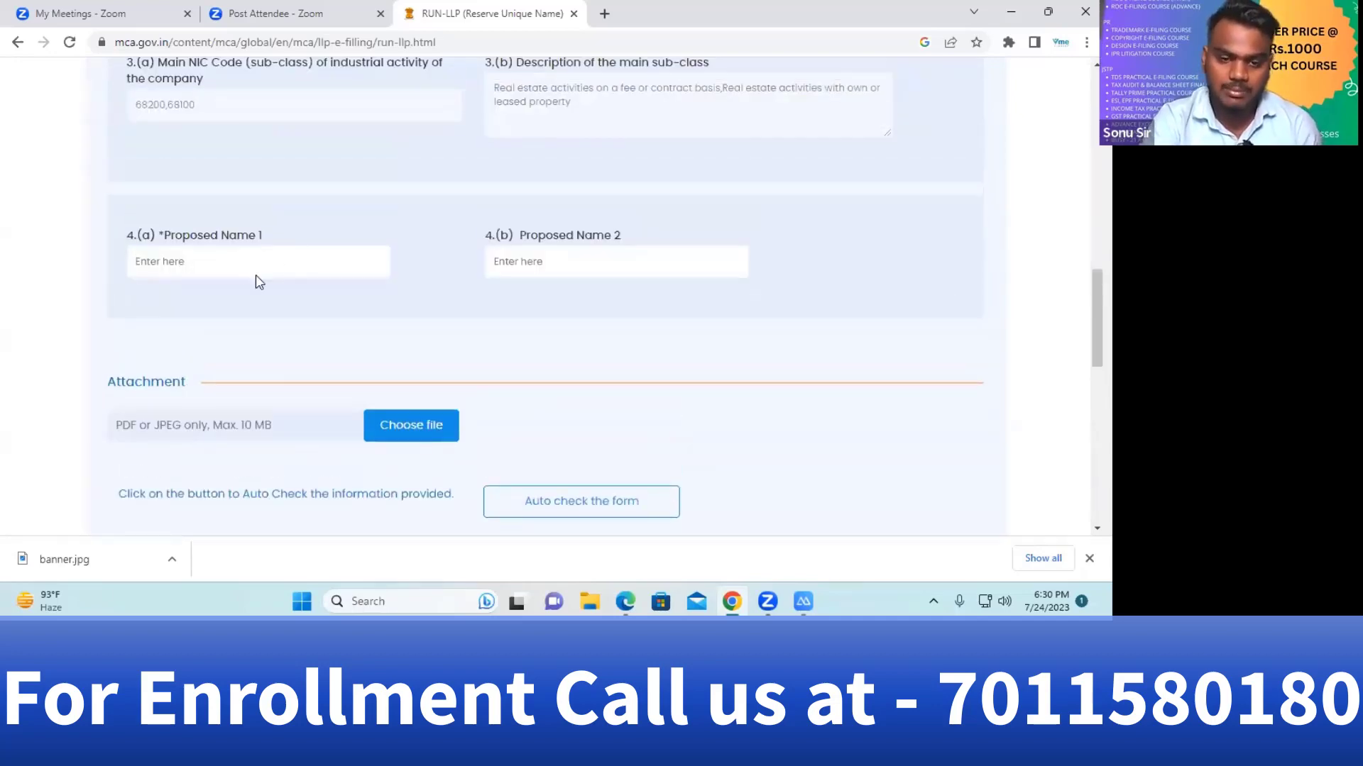
Enter RAY EASTERN PRODUCTS LLP as Proposed Name 1 from the suggestion list.
{"action": "type", "text": "ray"}
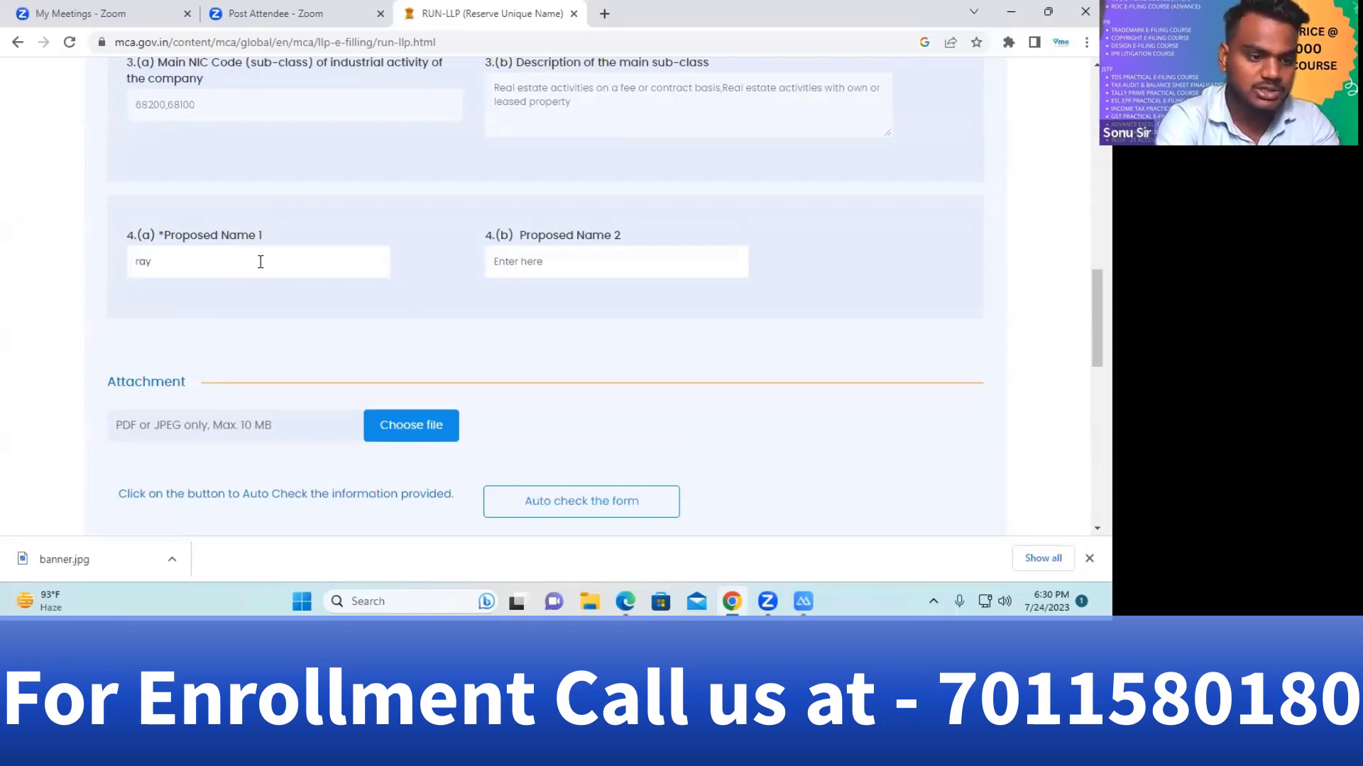
{"action": "key", "text": "Down"}
{"action": "key", "text": "Tab"}
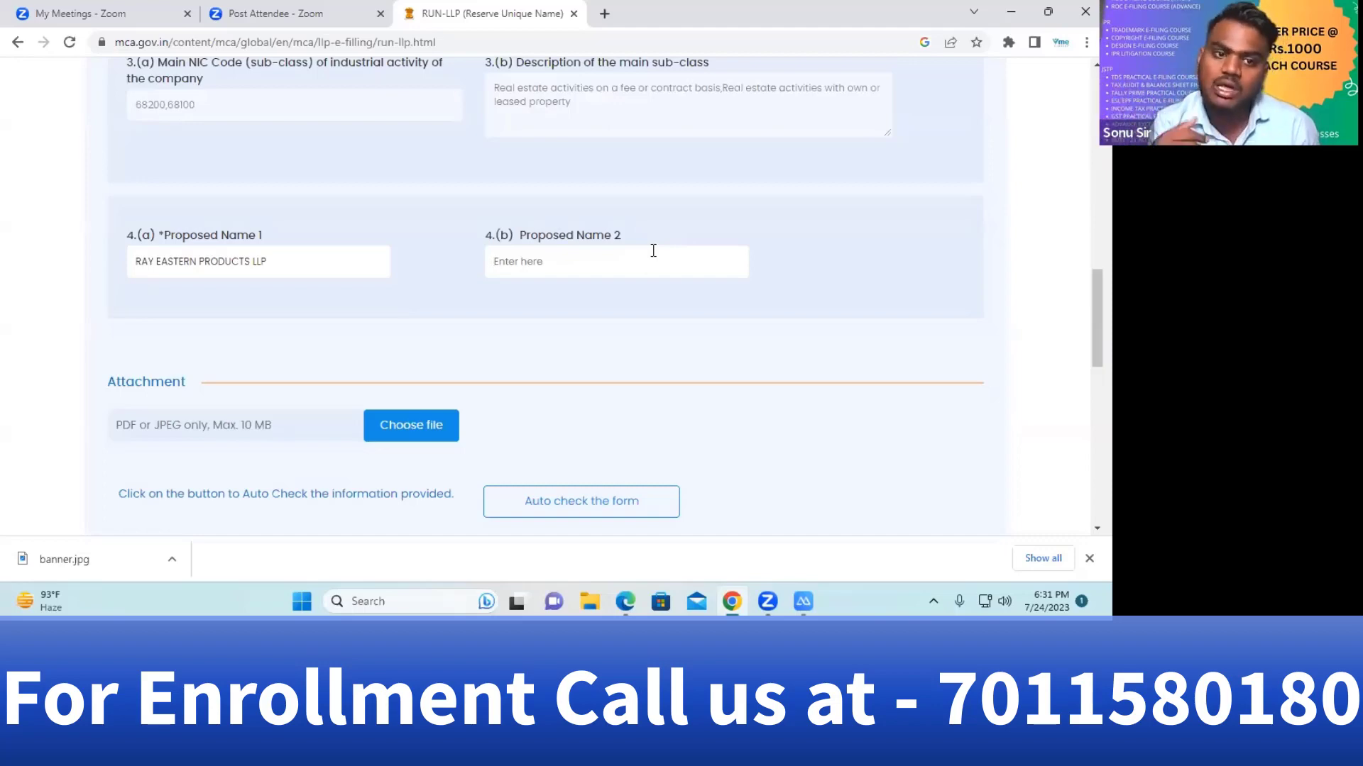
Enter AHOM PRODUCTS LLP in the Proposed Name 2 field.
{"action": "scroll", "coordinate": [649, 245], "scroll_direction": "up", "scroll_amount": 3}
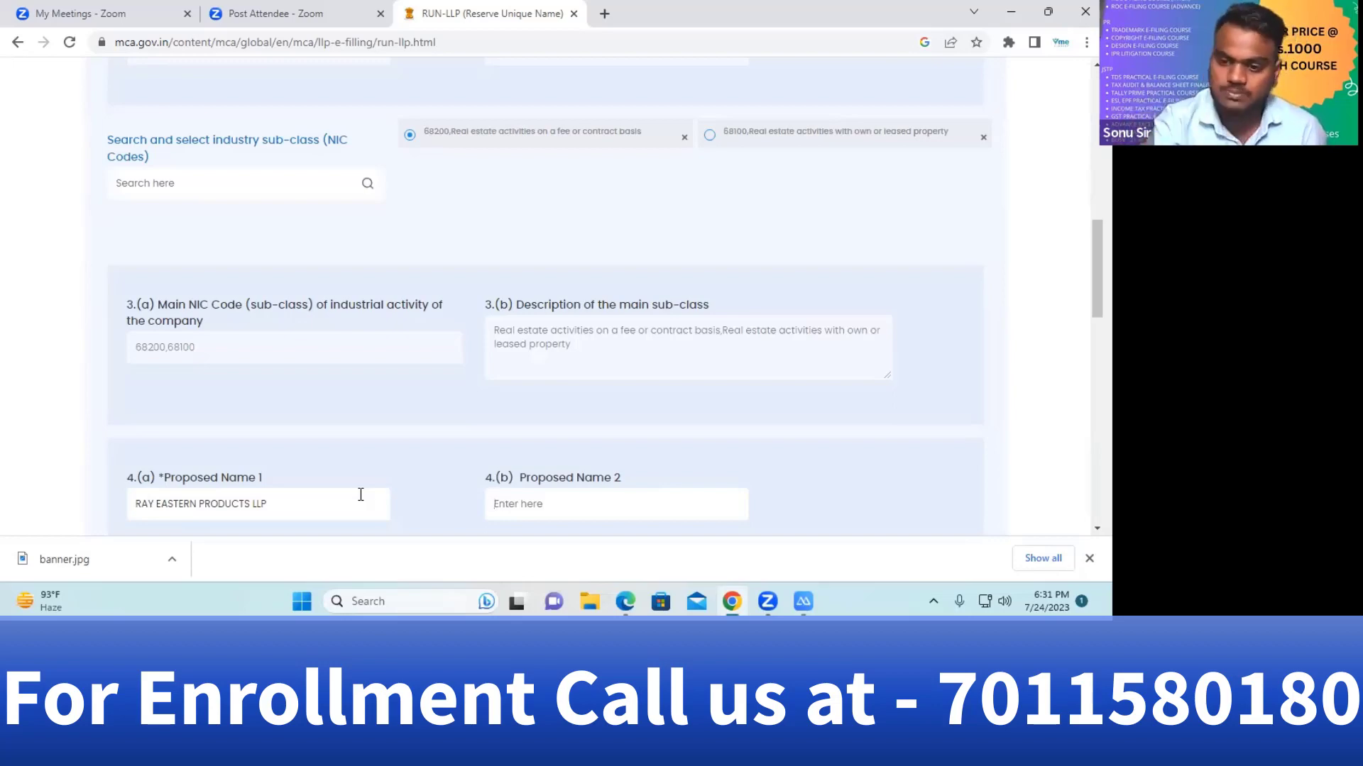
{"action": "scroll", "coordinate": [564, 542], "scroll_direction": "down", "scroll_amount": 1}
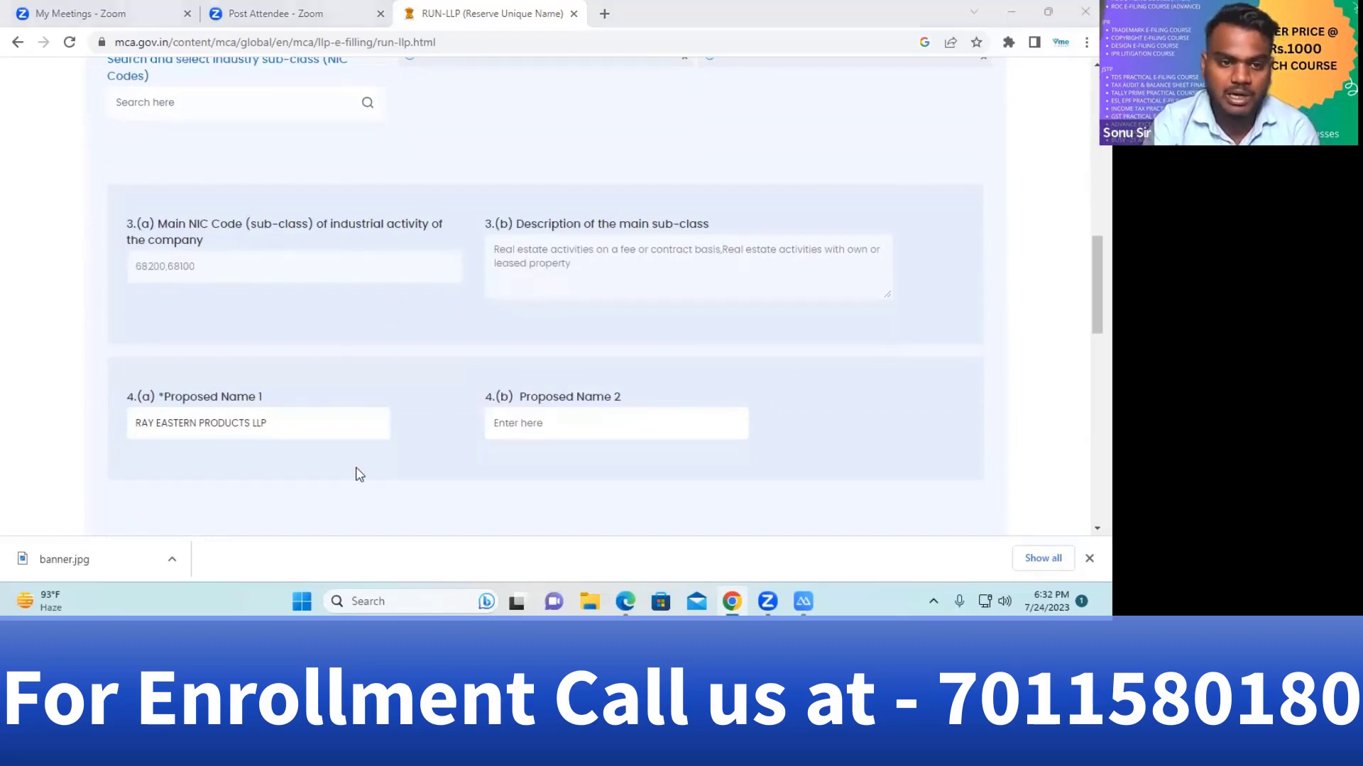
{"action": "left_click", "coordinate": [495, 423]}
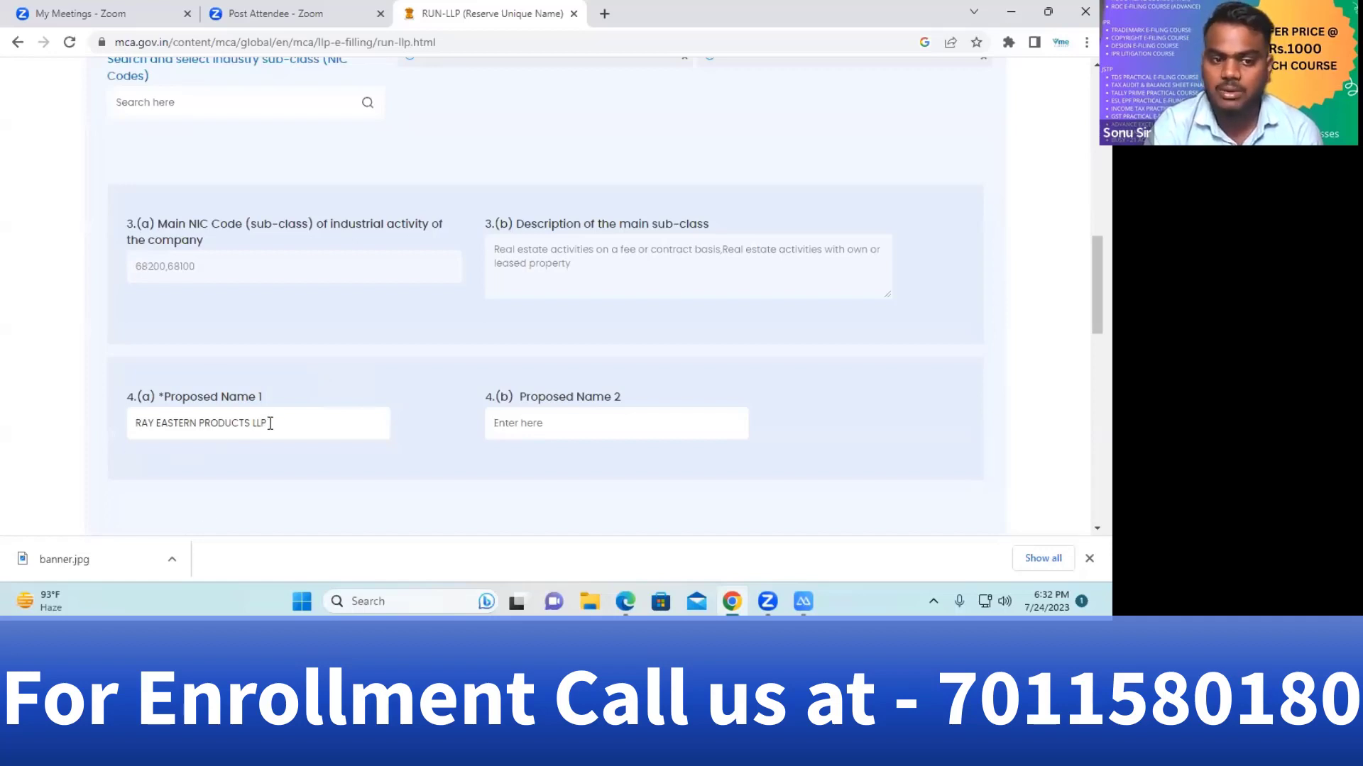
{"action": "left_click", "coordinate": [612, 429]}
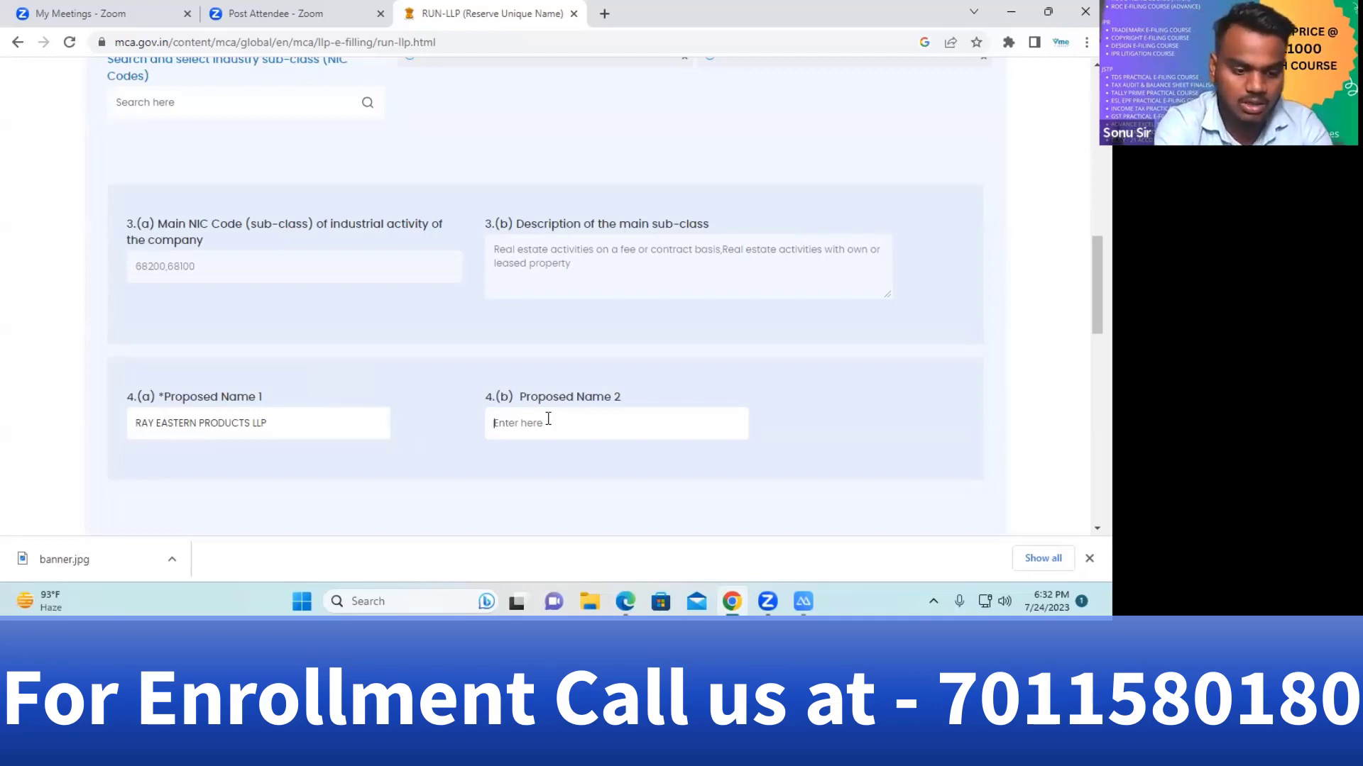
{"action": "type", "text": "Ahom "}
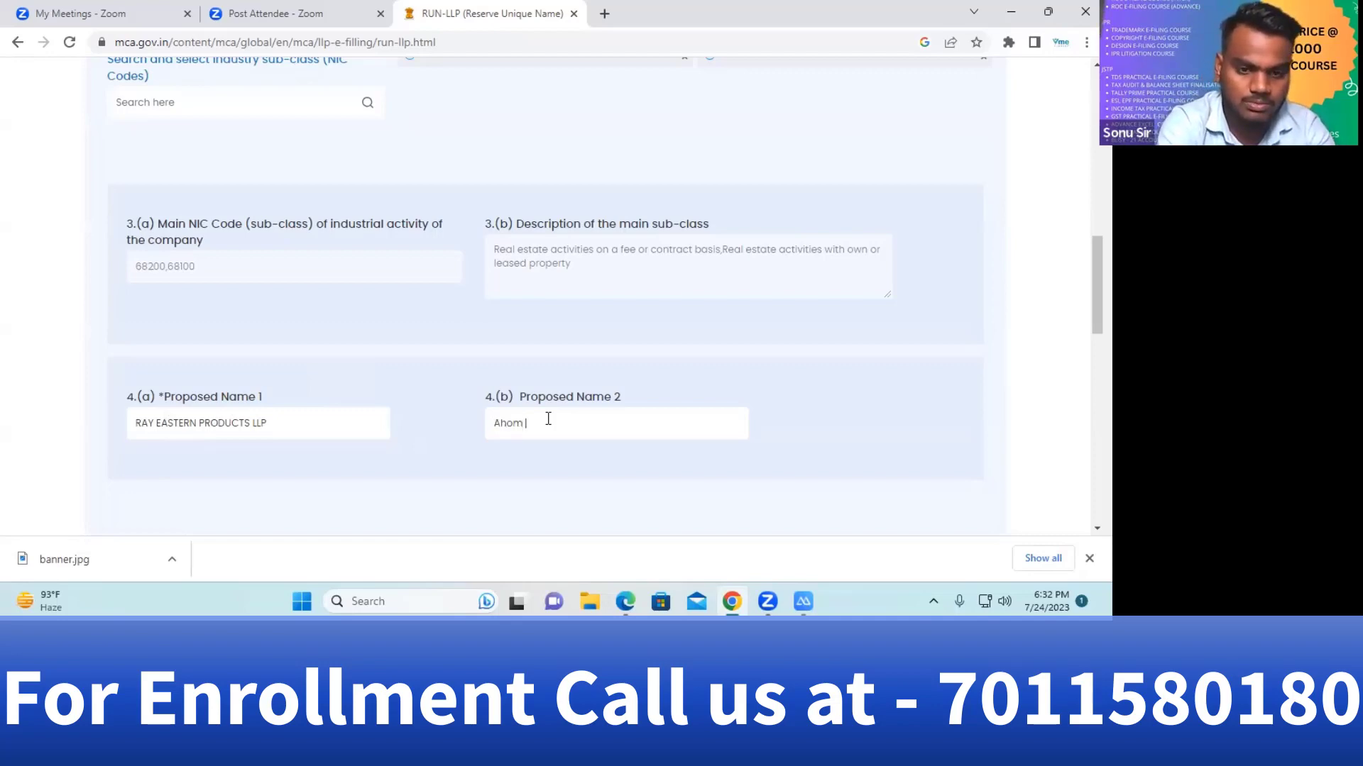
{"action": "type", "text": "Produc"}
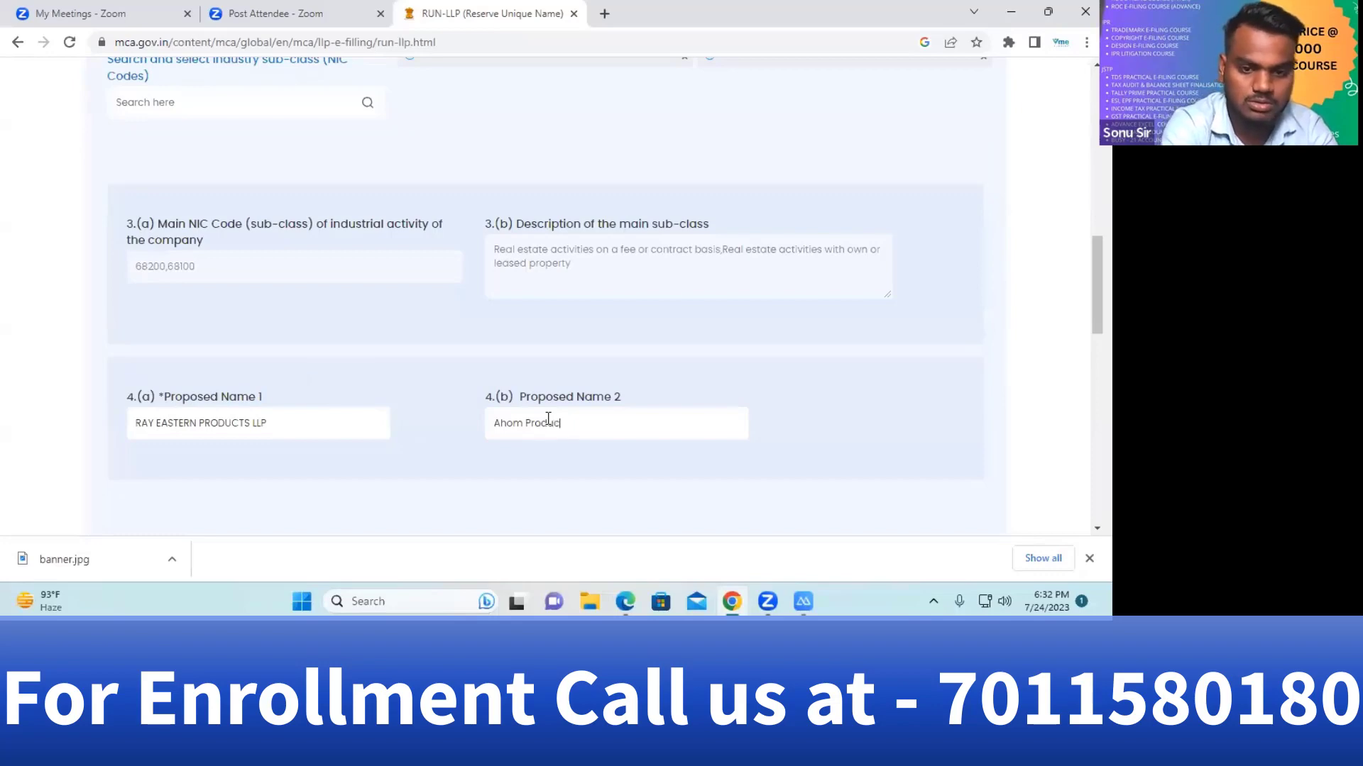
{"action": "type", "text": "s"}
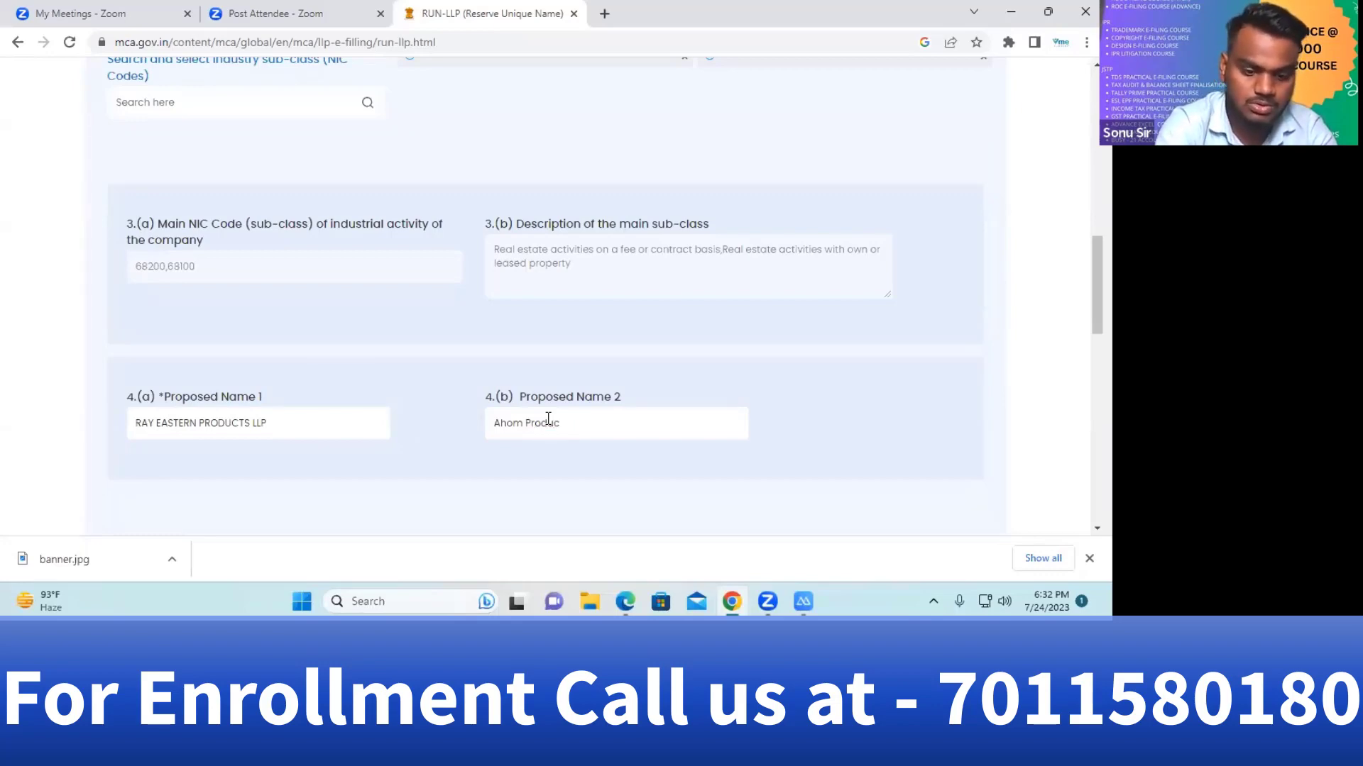
{"action": "type", "text": "ts"}
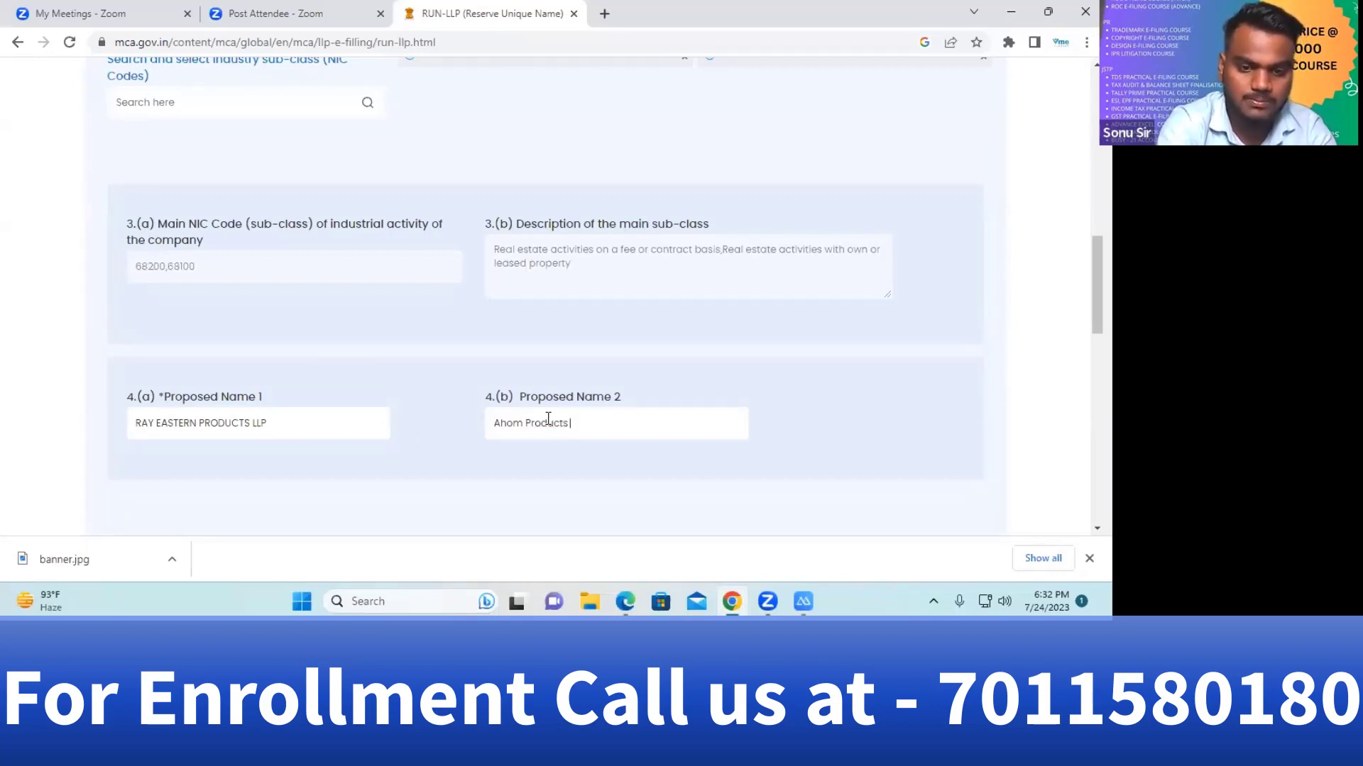
{"action": "type", "text": " b LLP"}
{"action": "left_click", "coordinate": [819, 436]}
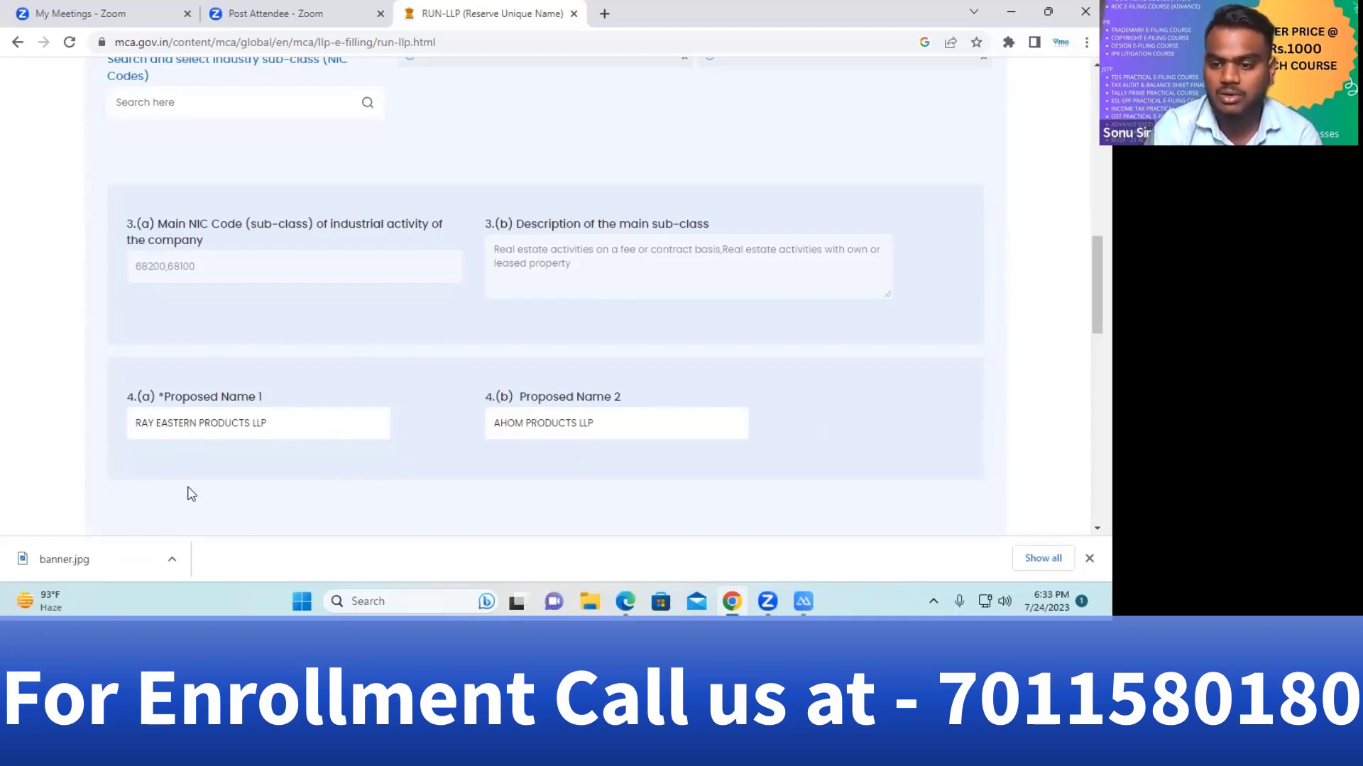
Run 'Auto check the form' and review the similarity alerts, highlighting RAY in the first one.
{"action": "scroll", "coordinate": [465, 479], "scroll_direction": "down", "scroll_amount": 3}
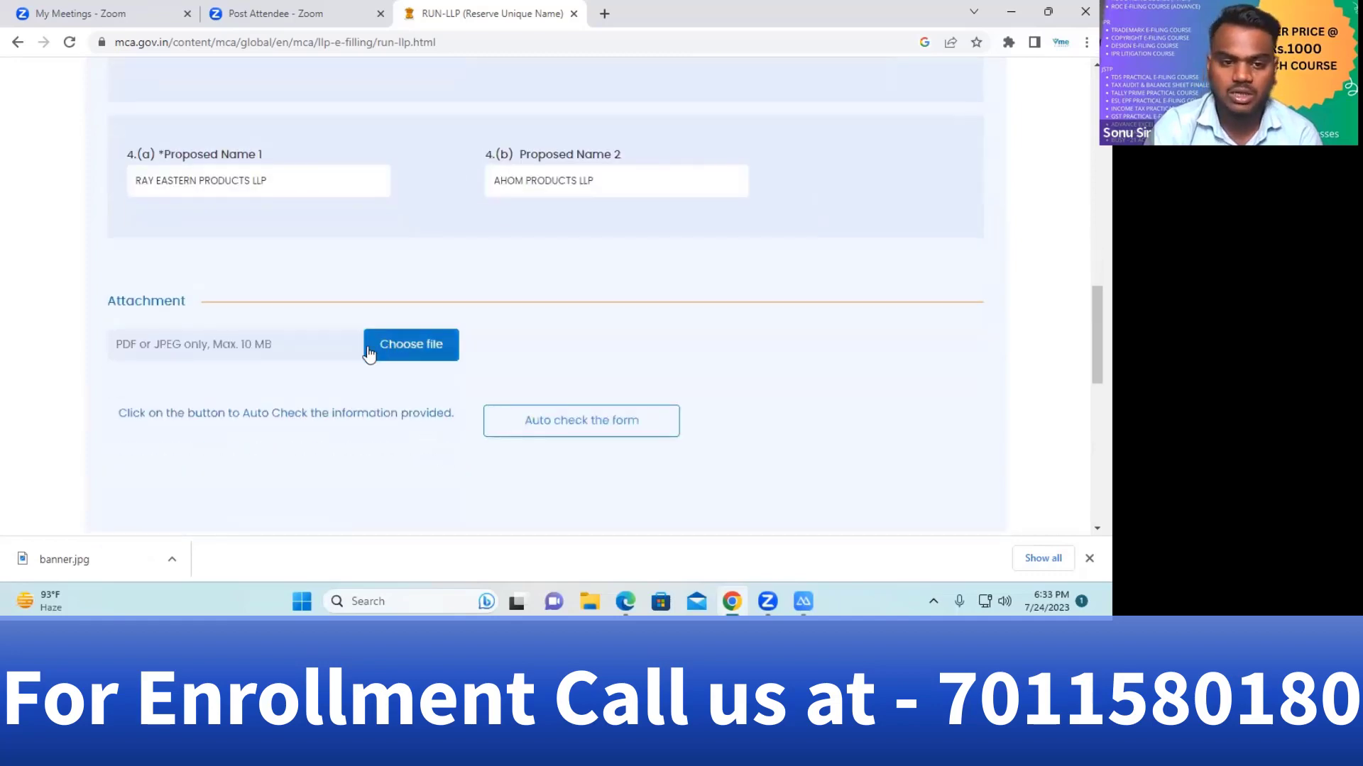
{"action": "left_click", "coordinate": [604, 426]}
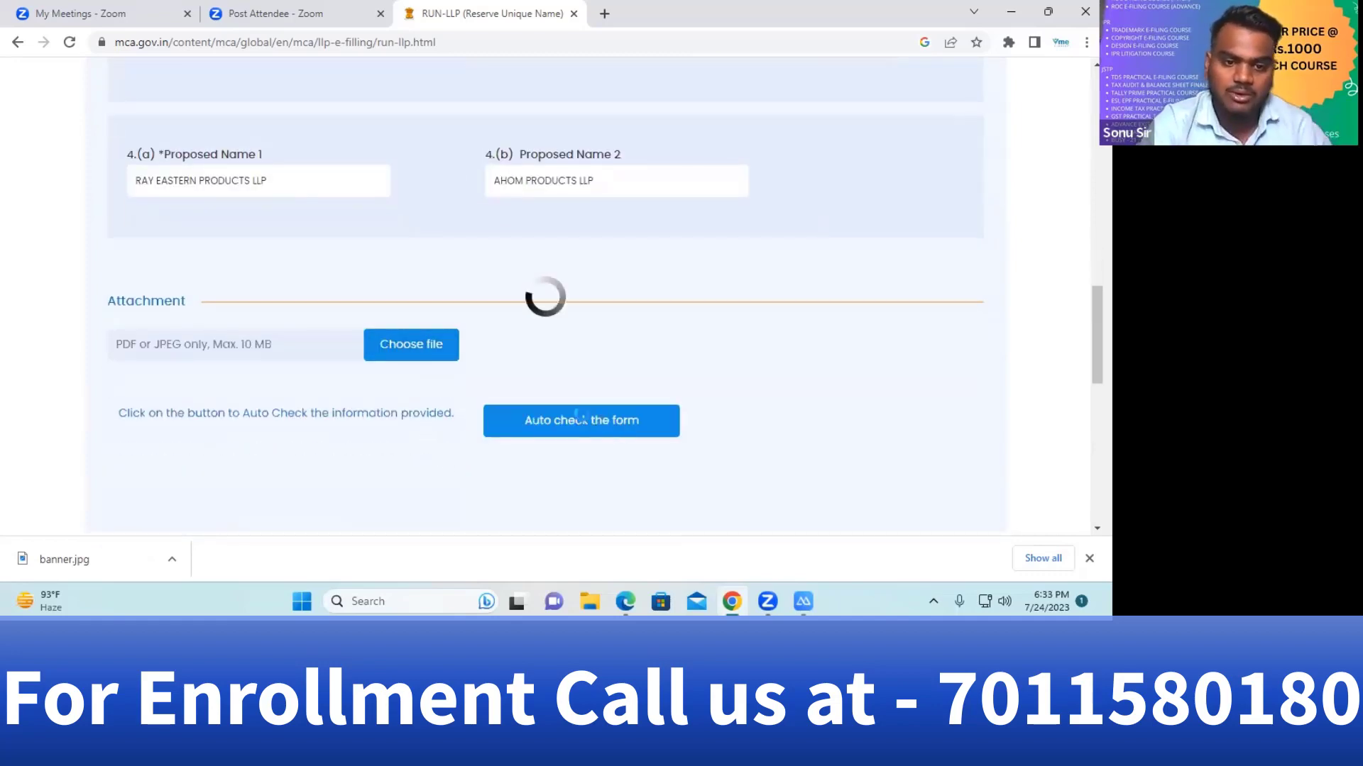
{"action": "scroll", "coordinate": [583, 357], "scroll_direction": "down", "scroll_amount": 3}
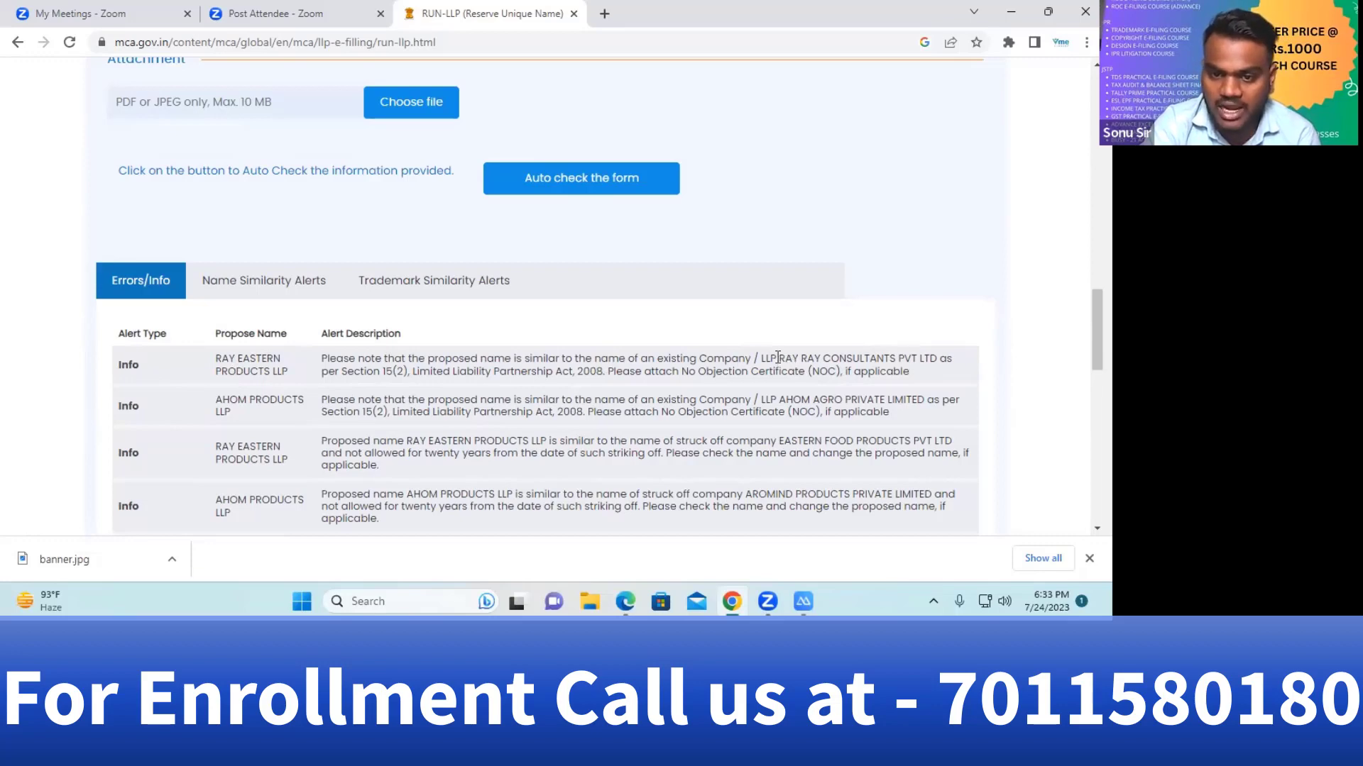
{"action": "left_click_drag", "start_coordinate": [779, 358], "coordinate": [798, 358]}
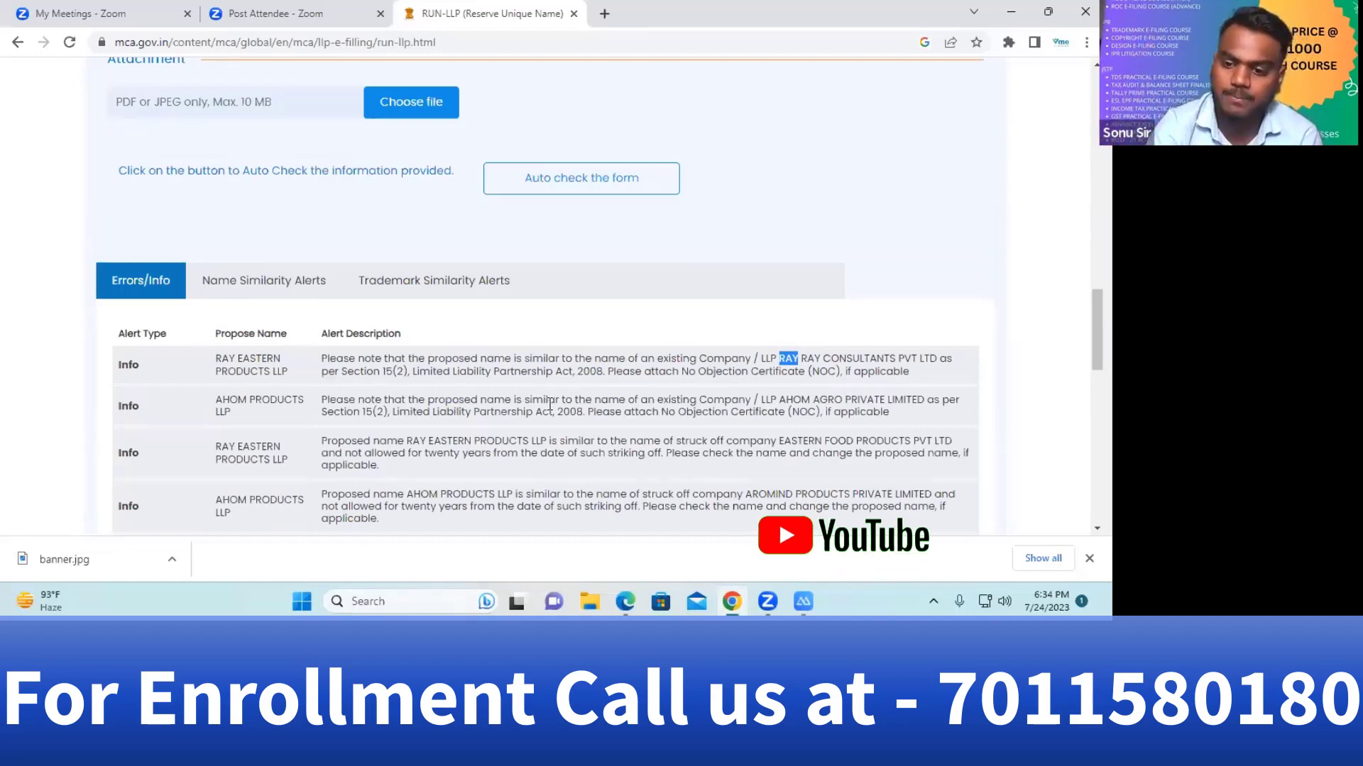
Save the filled-in RUN-LLP application and dismiss the saved-successfully message.
{"action": "scroll", "coordinate": [539, 426], "scroll_direction": "down", "scroll_amount": 1}
{"action": "scroll", "coordinate": [537, 427], "scroll_direction": "down", "scroll_amount": 4}
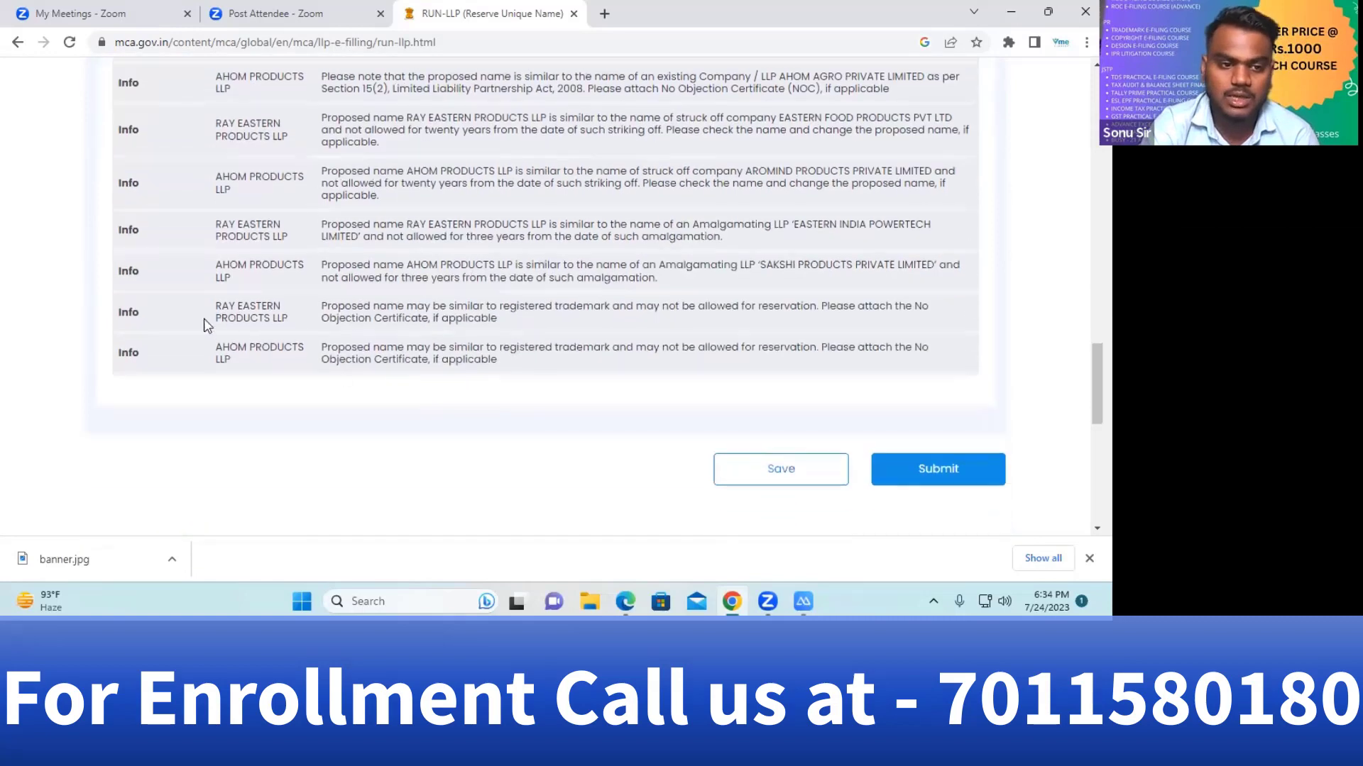
{"action": "left_click_drag", "start_coordinate": [154, 210], "coordinate": [416, 348]}
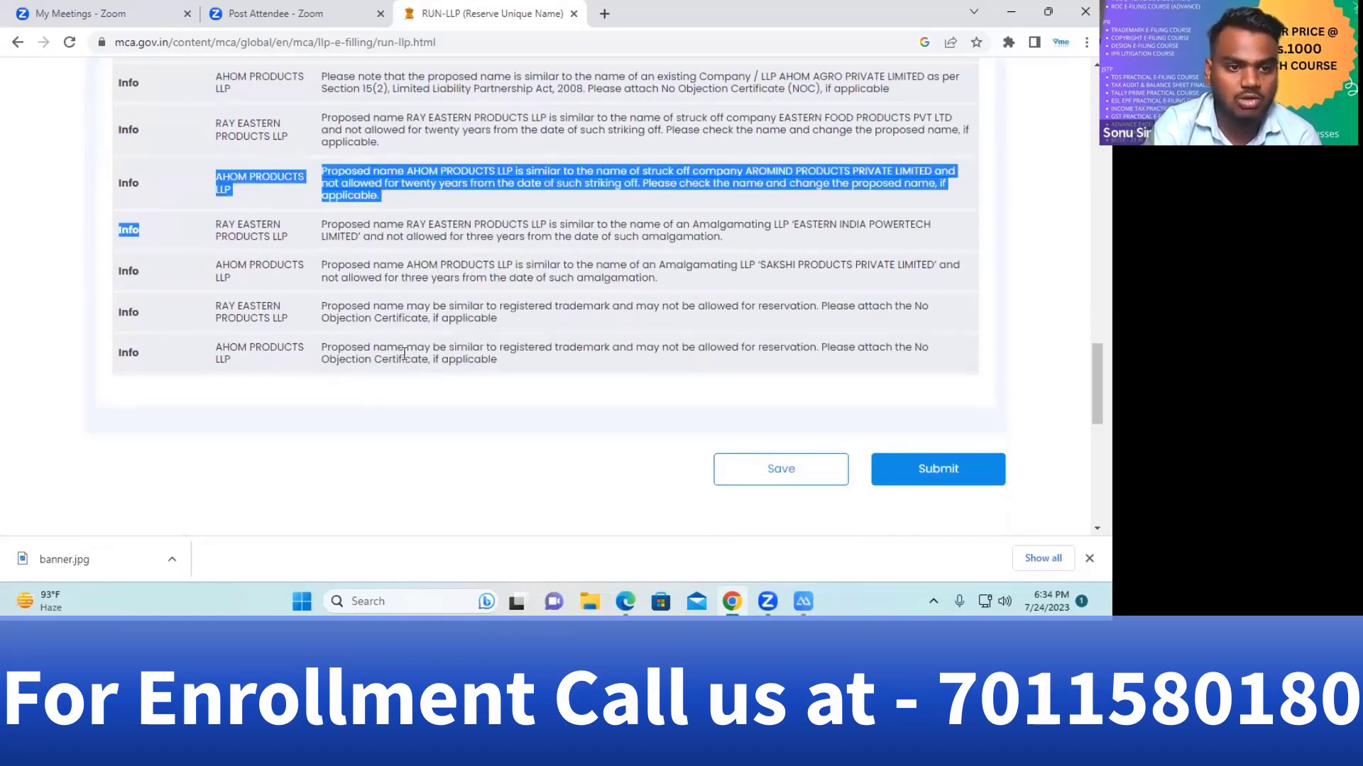
{"action": "left_click", "coordinate": [822, 471]}
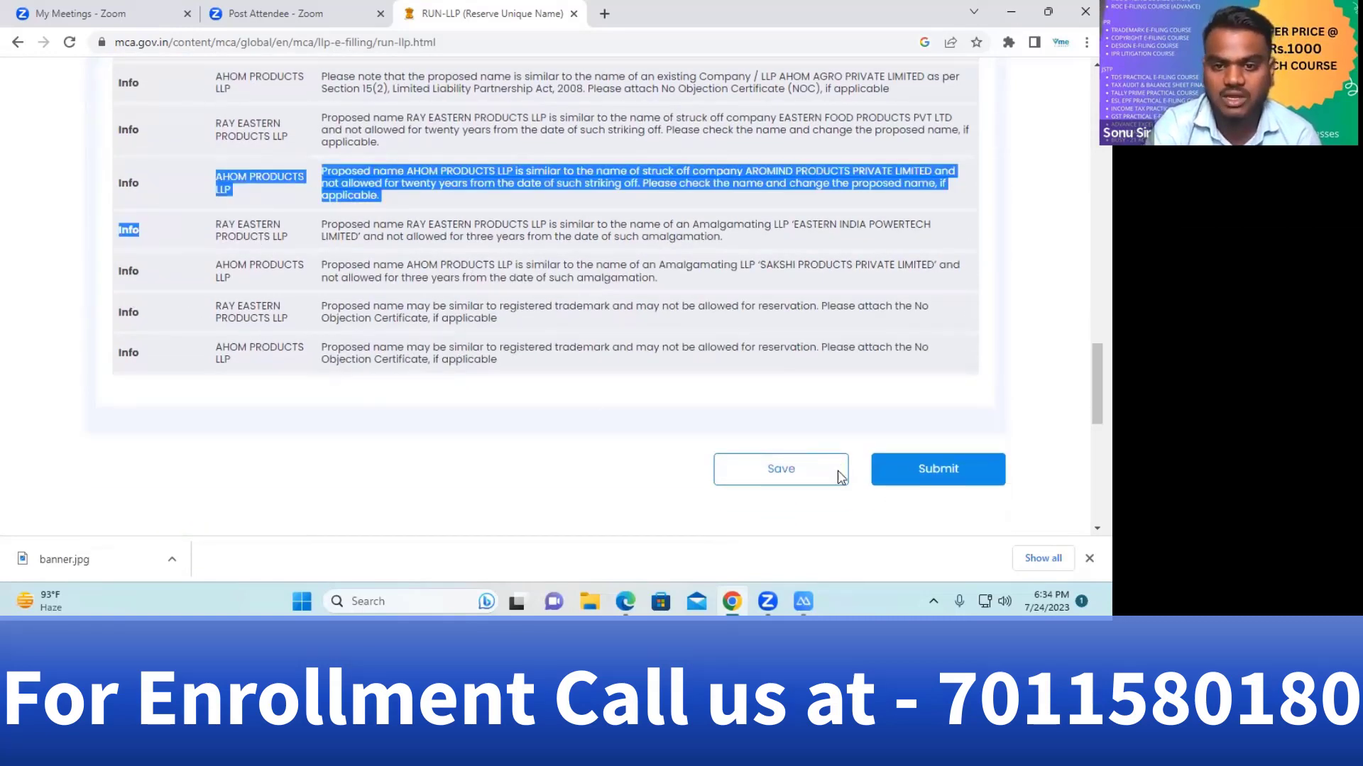
{"action": "left_click", "coordinate": [547, 289]}
Submit the form as 'Submit application for name reservation' and continue to the Rs. 200 fee page.
{"action": "left_click", "coordinate": [970, 484]}
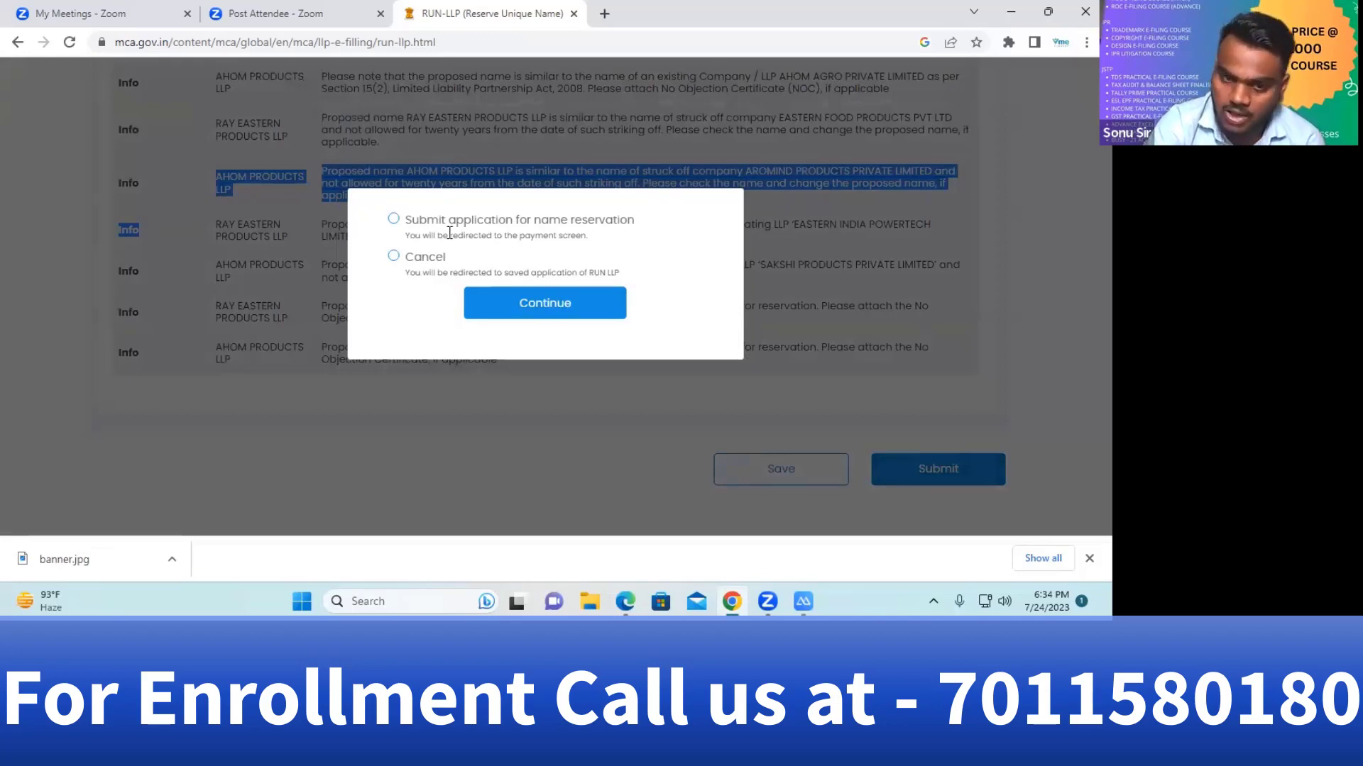
{"action": "left_click", "coordinate": [412, 231]}
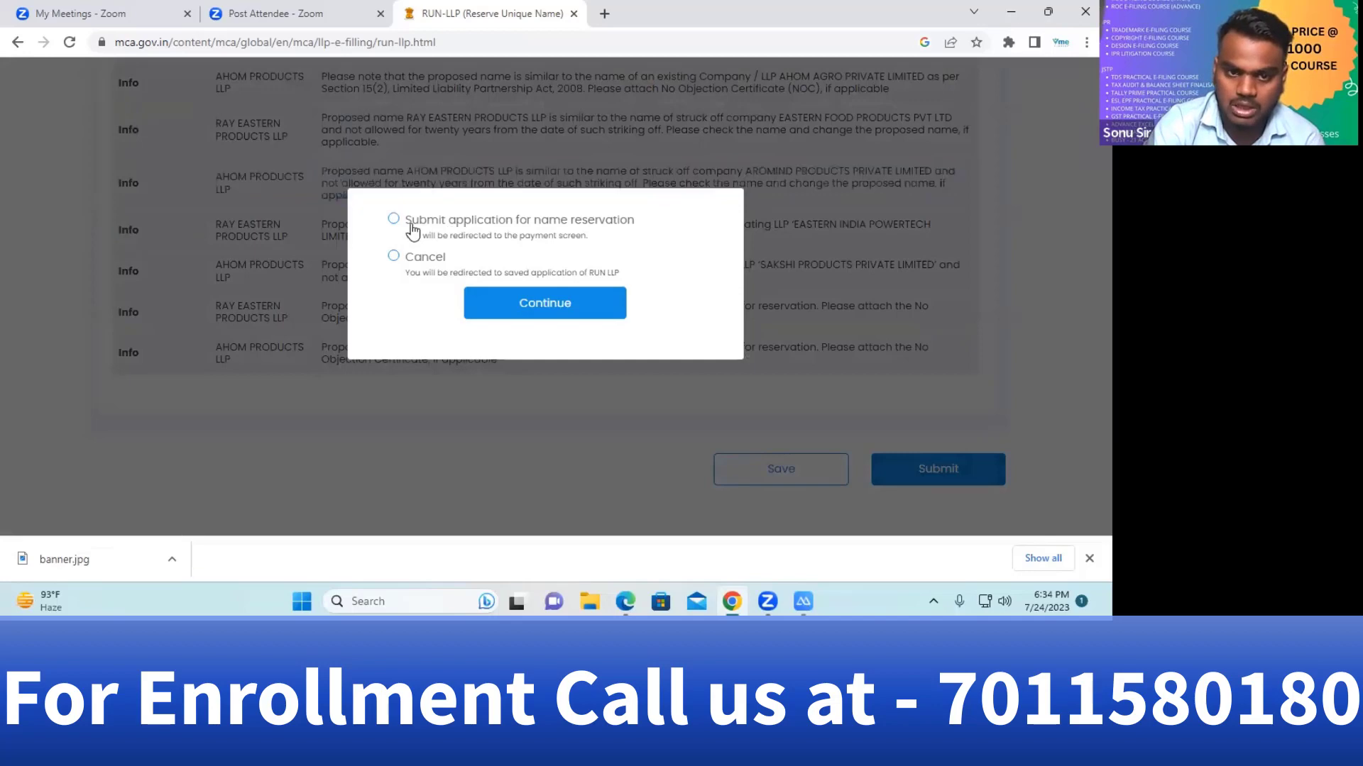
{"action": "left_click", "coordinate": [560, 316]}
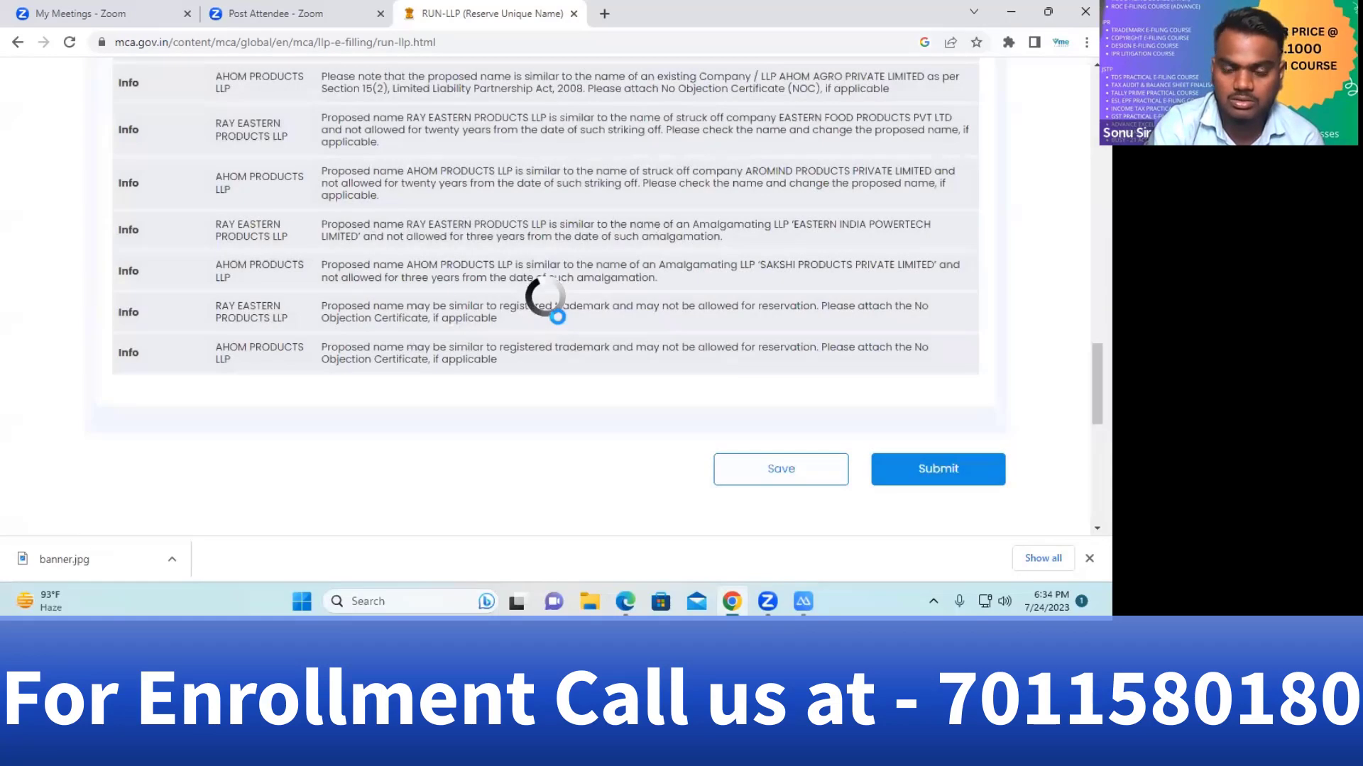
{"action": "scroll", "coordinate": [557, 322], "scroll_direction": "down", "scroll_amount": 5}
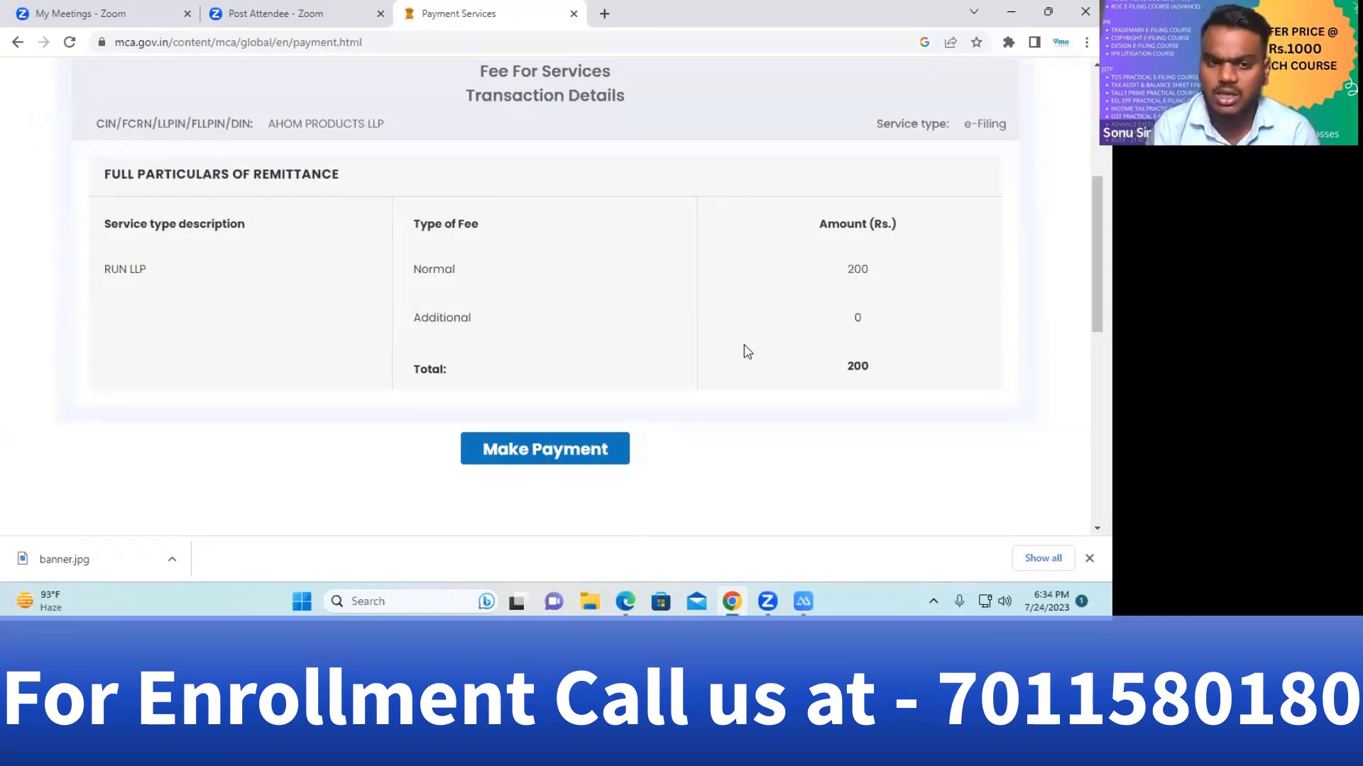
Choose Make Payment for the Rs. 200 fee and submit with Online payment mode.
{"action": "left_click", "coordinate": [564, 447]}
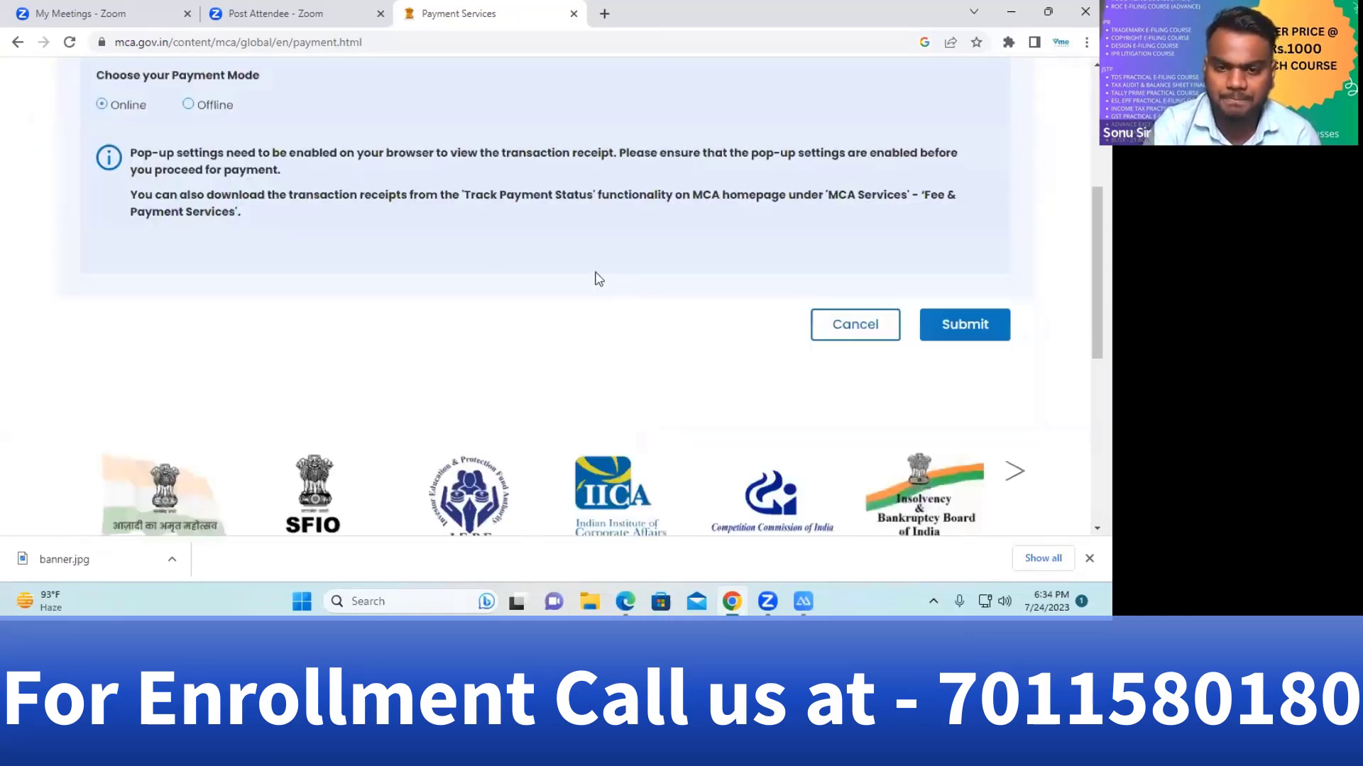
{"action": "scroll", "coordinate": [600, 279], "scroll_direction": "up", "scroll_amount": 3}
{"action": "left_click", "coordinate": [964, 487]}
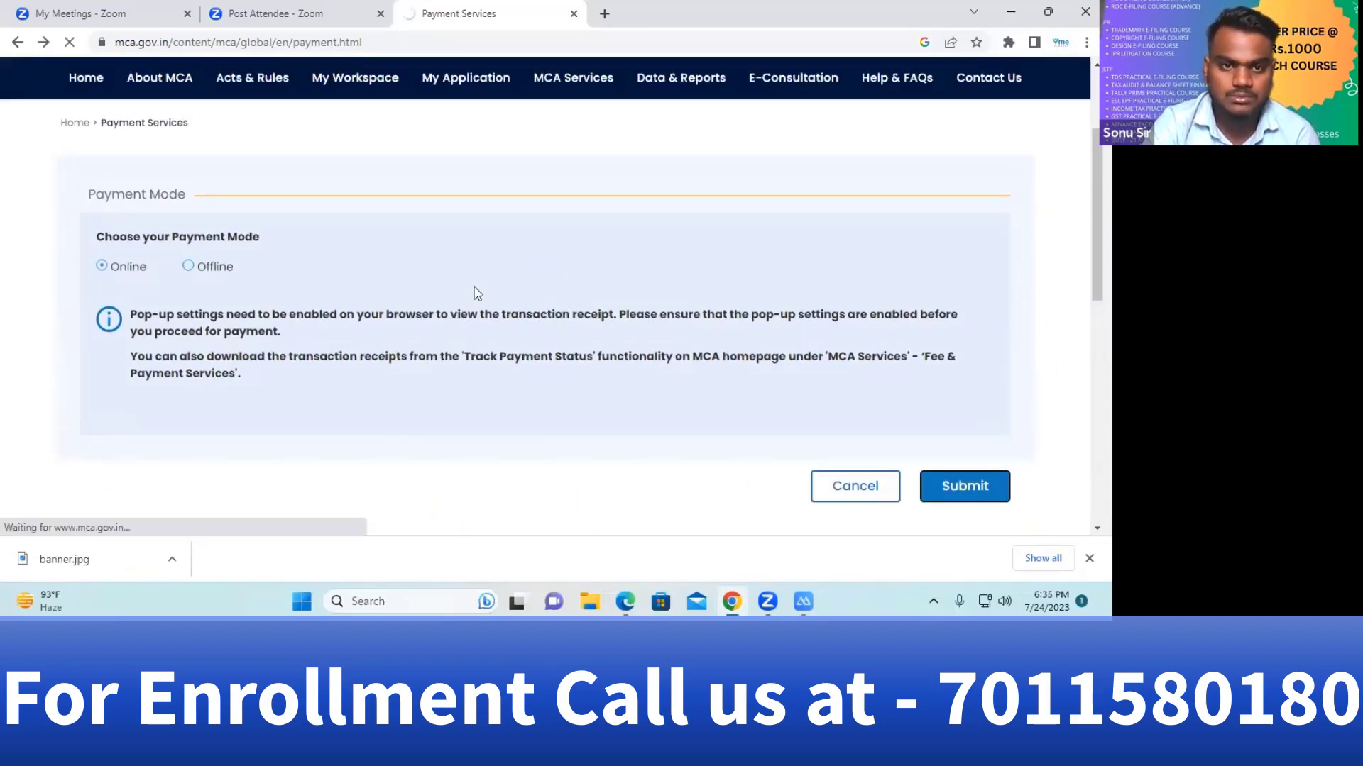
Confirm the depositor and purpose details and choose HDFC BANK LTD net banking as the payment gateway.
{"action": "scroll", "coordinate": [472, 291], "scroll_direction": "down", "scroll_amount": 5}
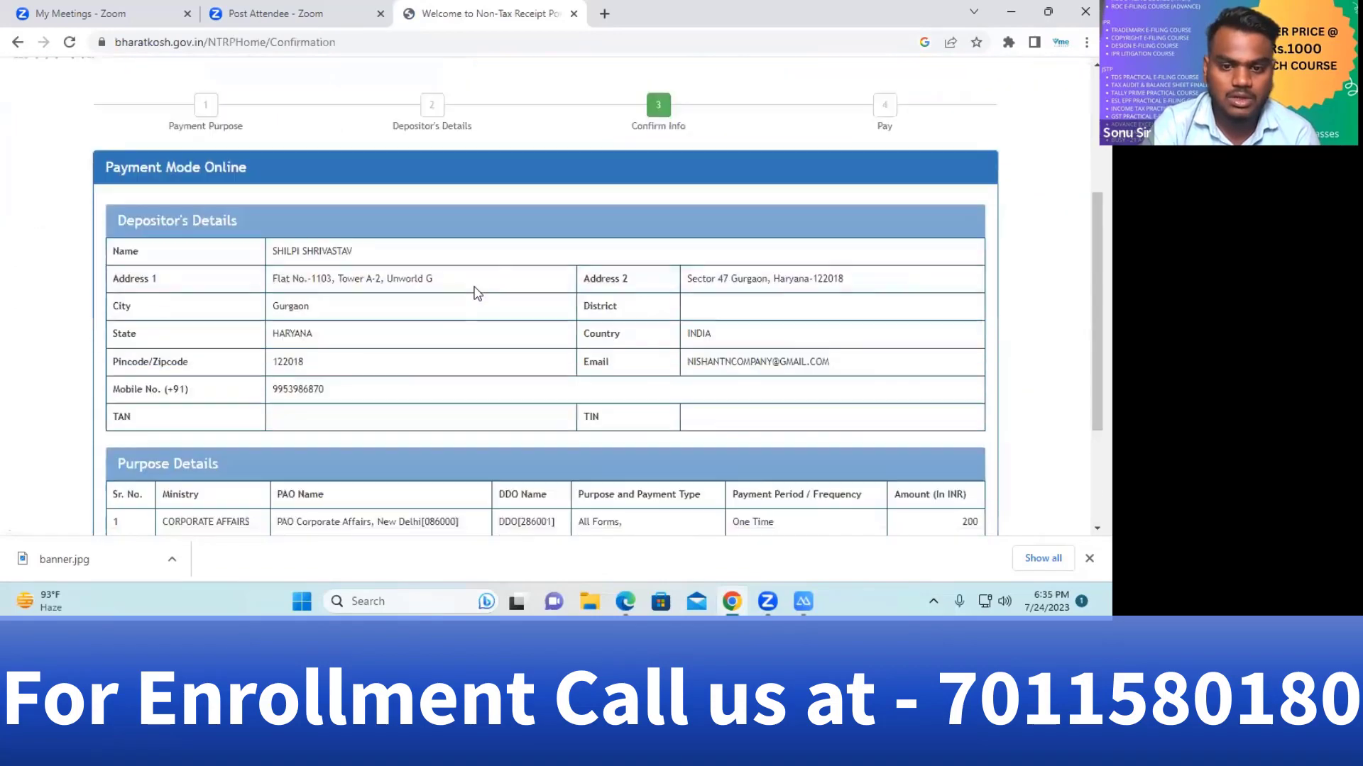
{"action": "left_click", "coordinate": [943, 440]}
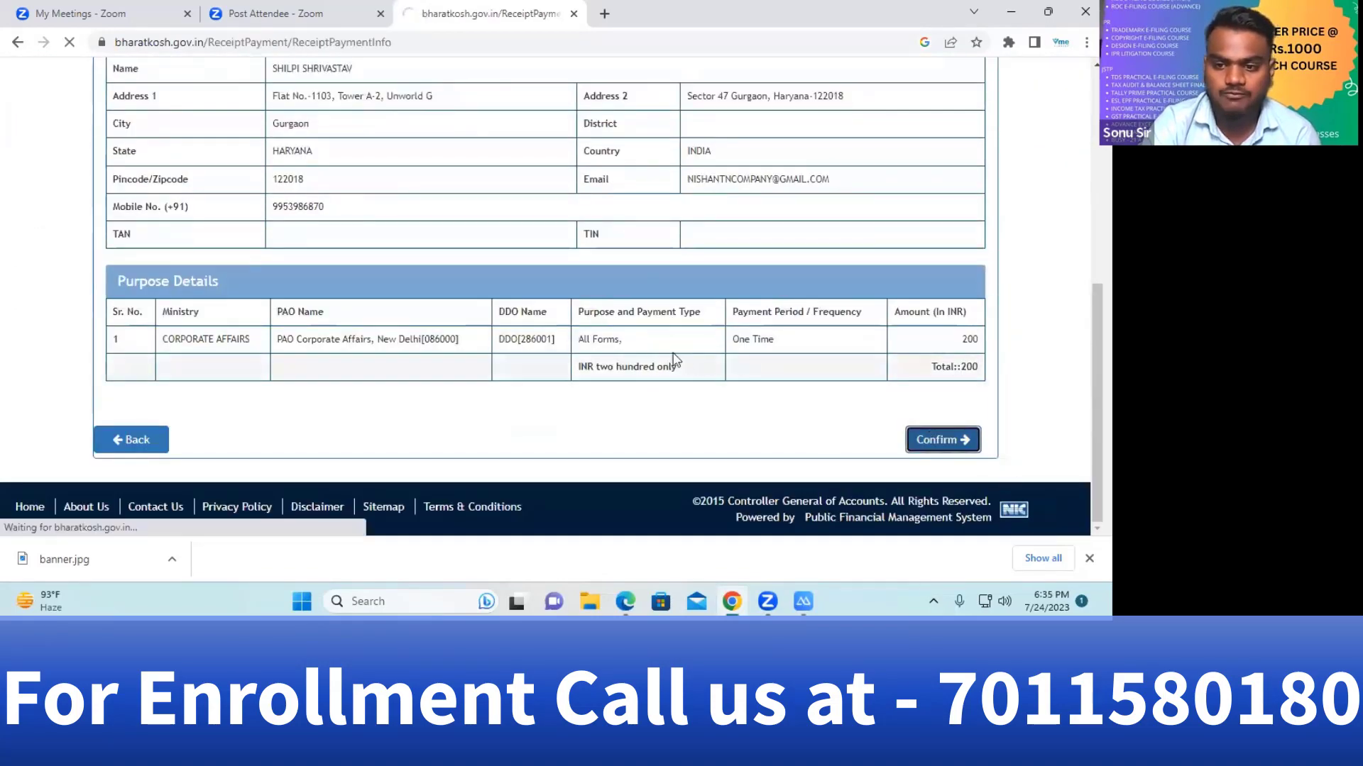
{"action": "scroll", "coordinate": [553, 316], "scroll_direction": "down", "scroll_amount": 2}
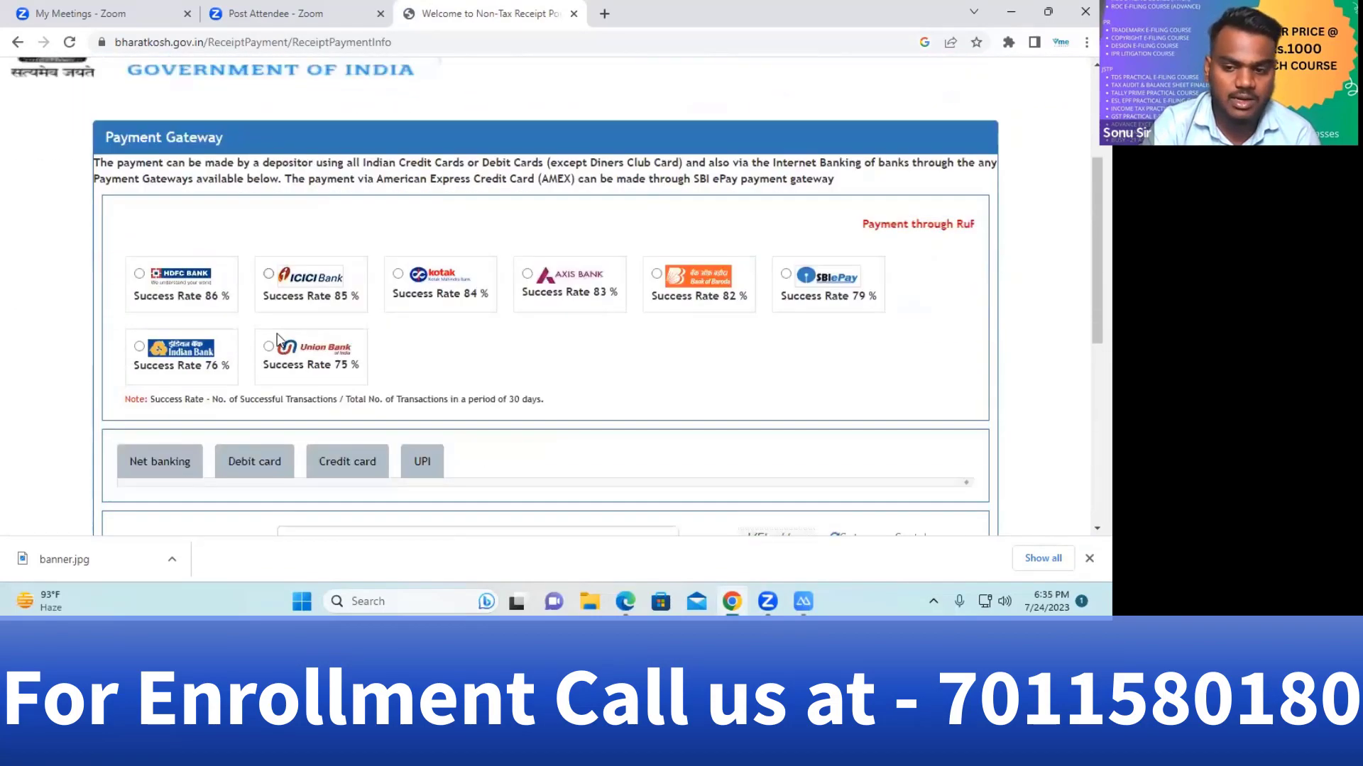
{"action": "scroll", "coordinate": [169, 266], "scroll_direction": "down", "scroll_amount": 1}
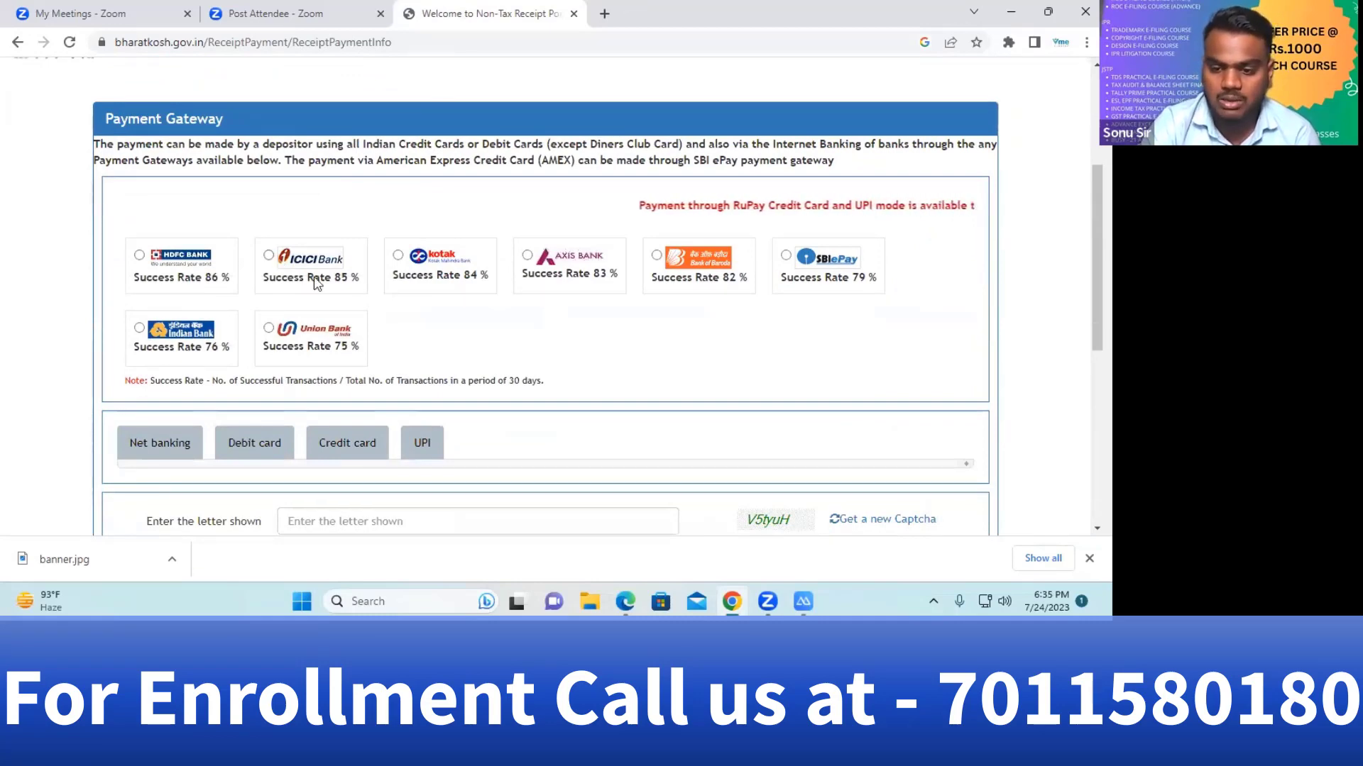
{"action": "left_click", "coordinate": [196, 276]}
{"action": "scroll", "coordinate": [295, 328], "scroll_direction": "down", "scroll_amount": 2}
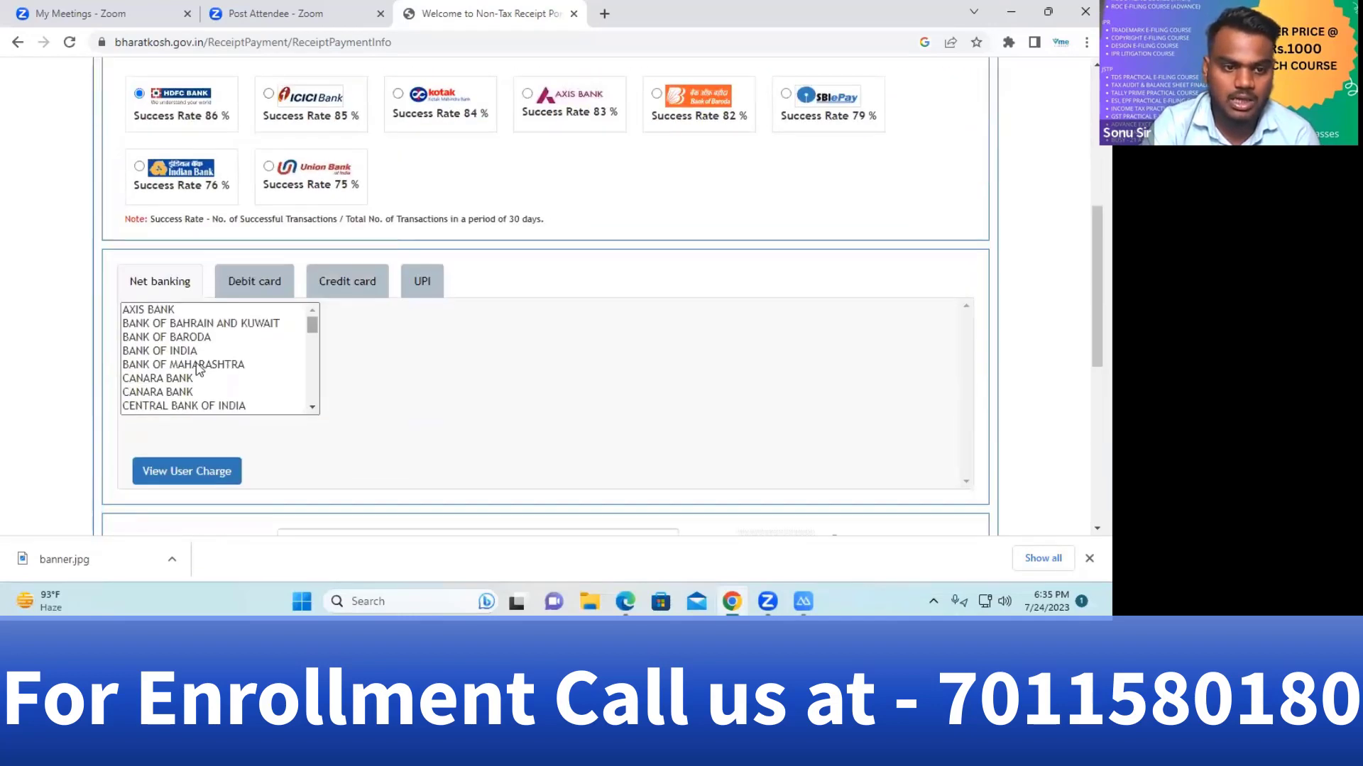
{"action": "scroll", "coordinate": [198, 369], "scroll_direction": "down", "scroll_amount": 1}
{"action": "scroll", "coordinate": [197, 372], "scroll_direction": "down", "scroll_amount": 2}
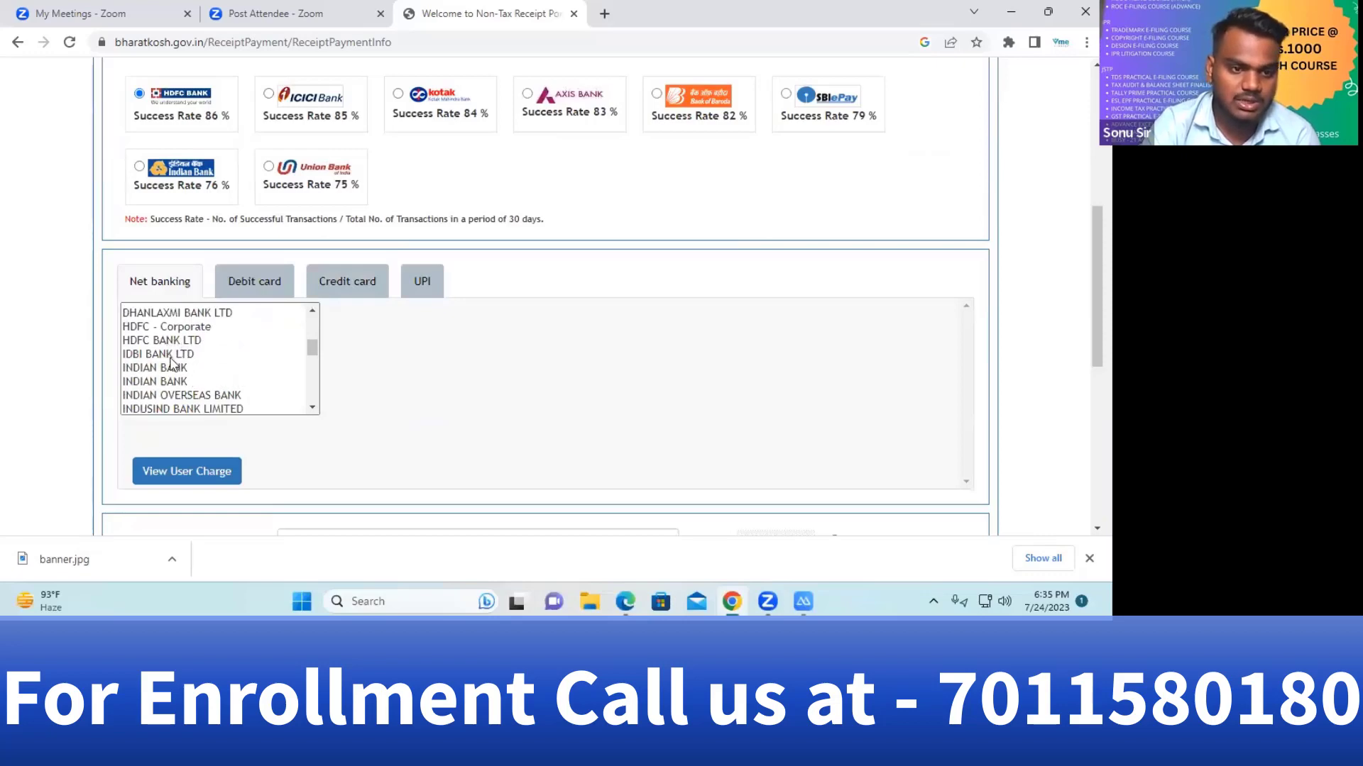
{"action": "left_click", "coordinate": [178, 340]}
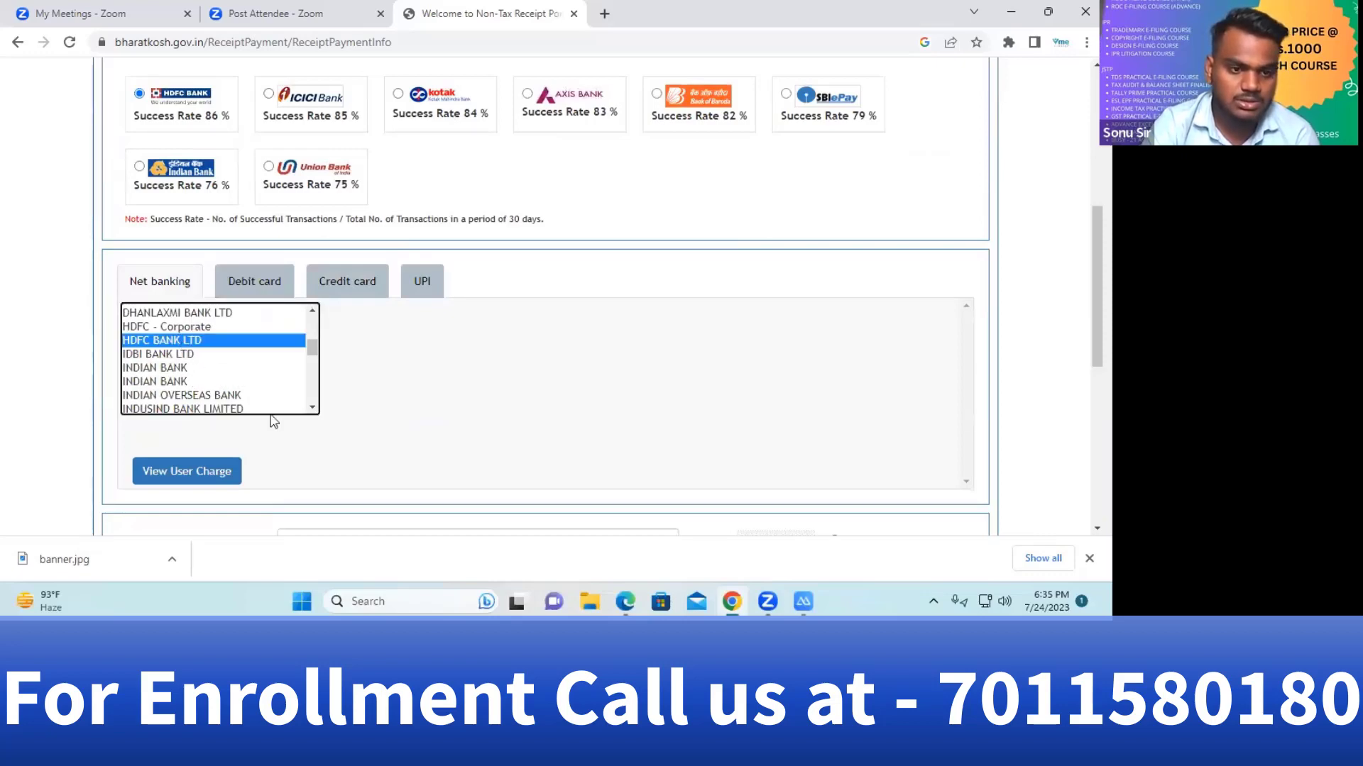
Enter the captcha, accept the payment terms and submit the fee payment to the gateway.
{"action": "scroll", "coordinate": [468, 369], "scroll_direction": "down", "scroll_amount": 3}
{"action": "left_click", "coordinate": [441, 301]}
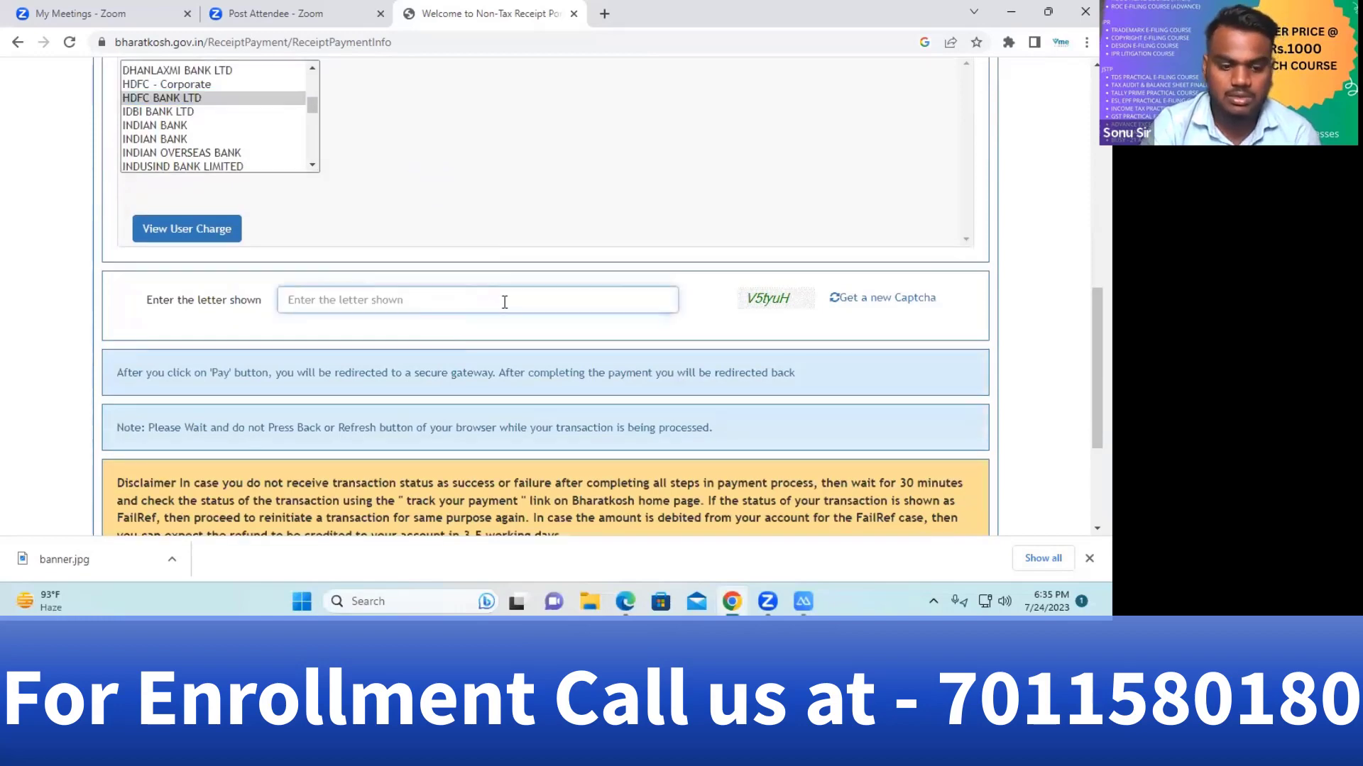
{"action": "type", "text": "V5"}
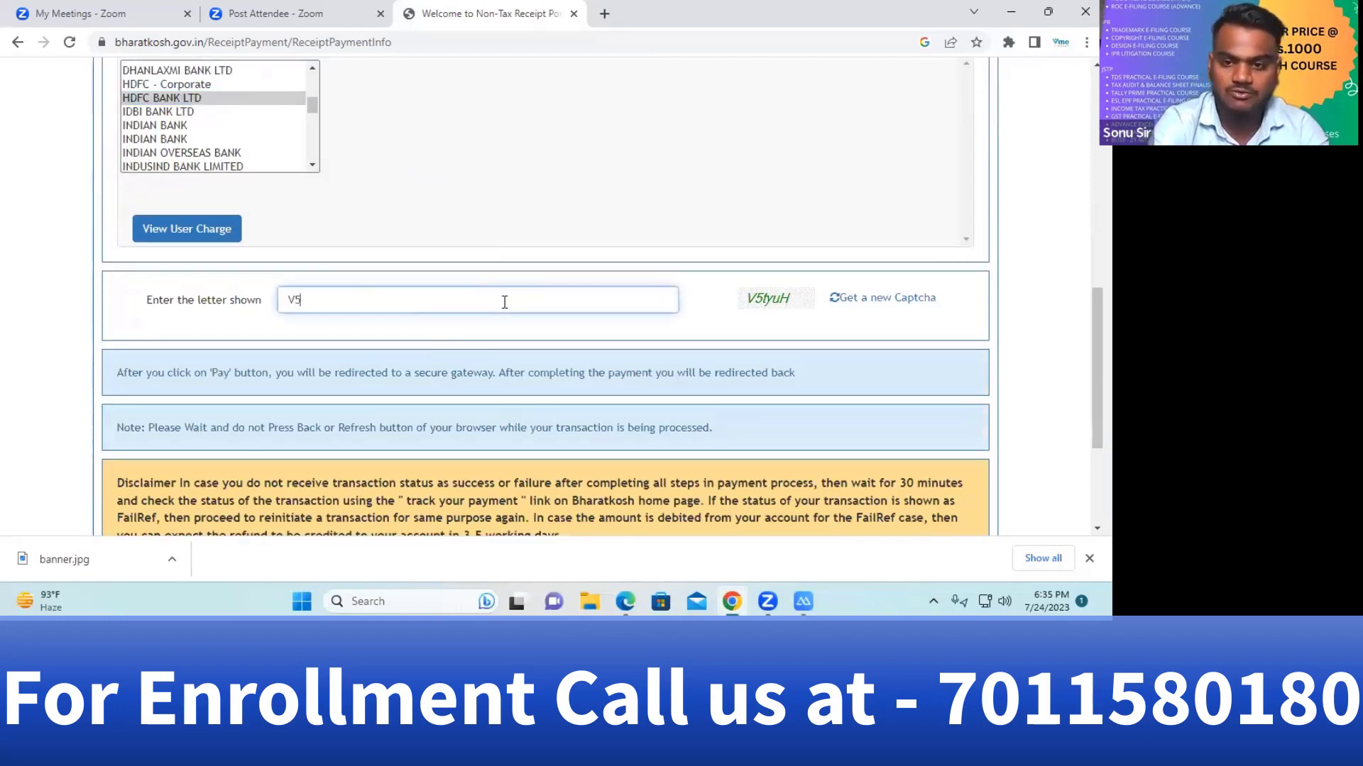
{"action": "type", "text": "ty"}
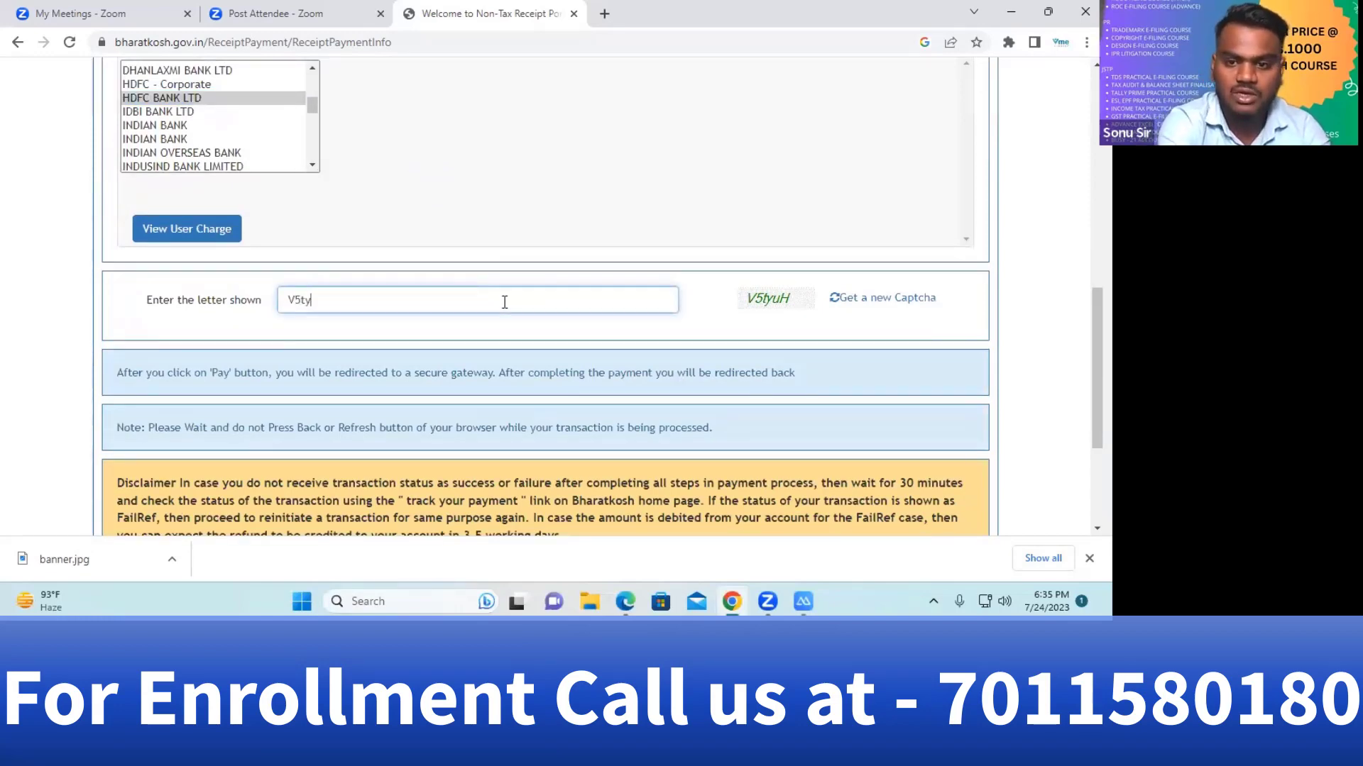
{"action": "type", "text": "uH"}
{"action": "scroll", "coordinate": [504, 301], "scroll_direction": "down", "scroll_amount": 3}
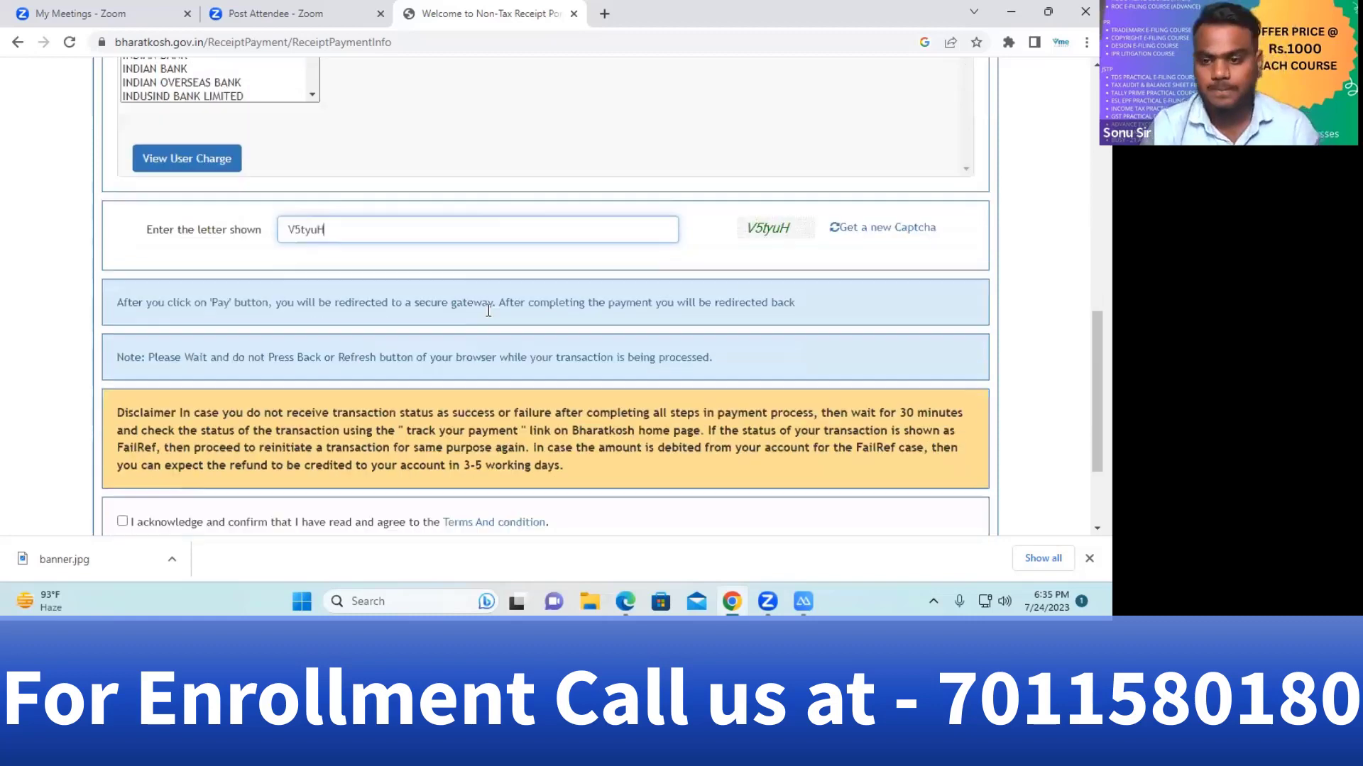
{"action": "left_click", "coordinate": [122, 376]}
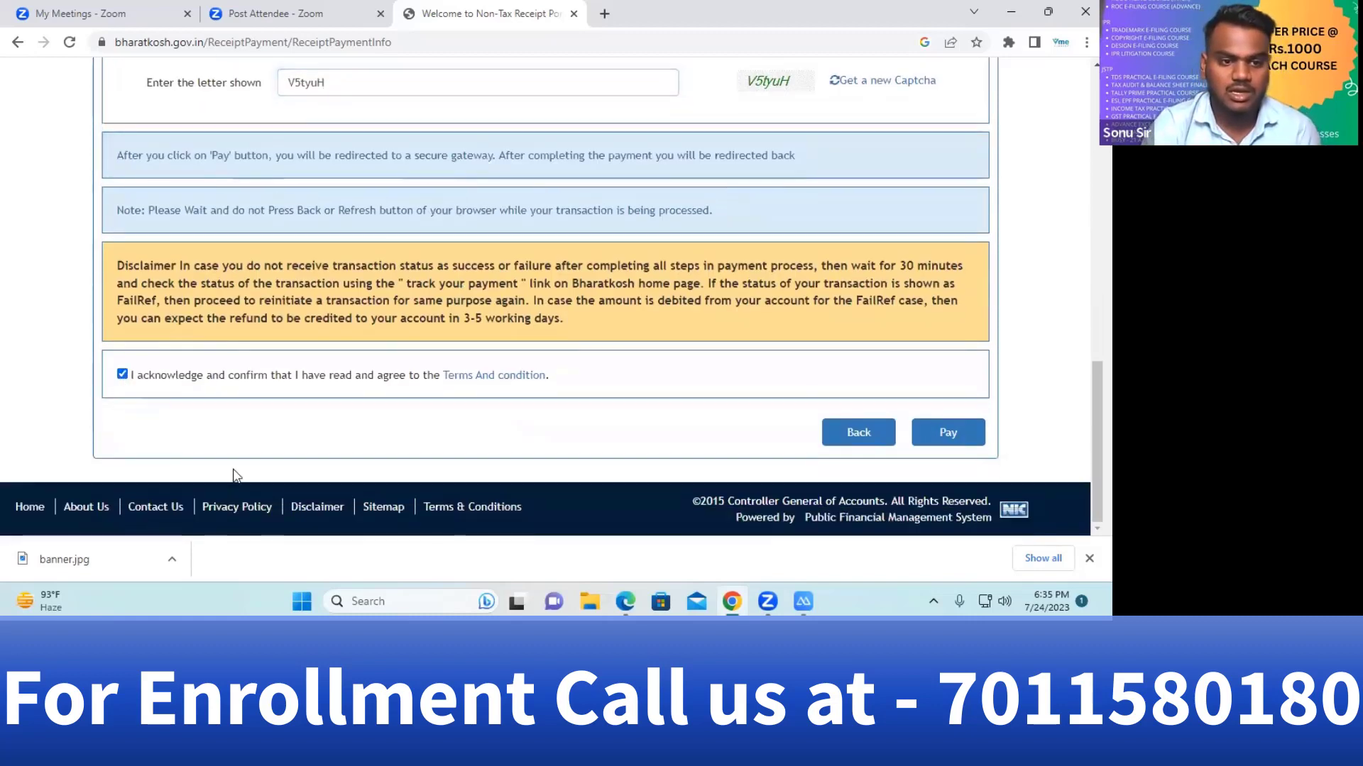
{"action": "left_click", "coordinate": [950, 432]}
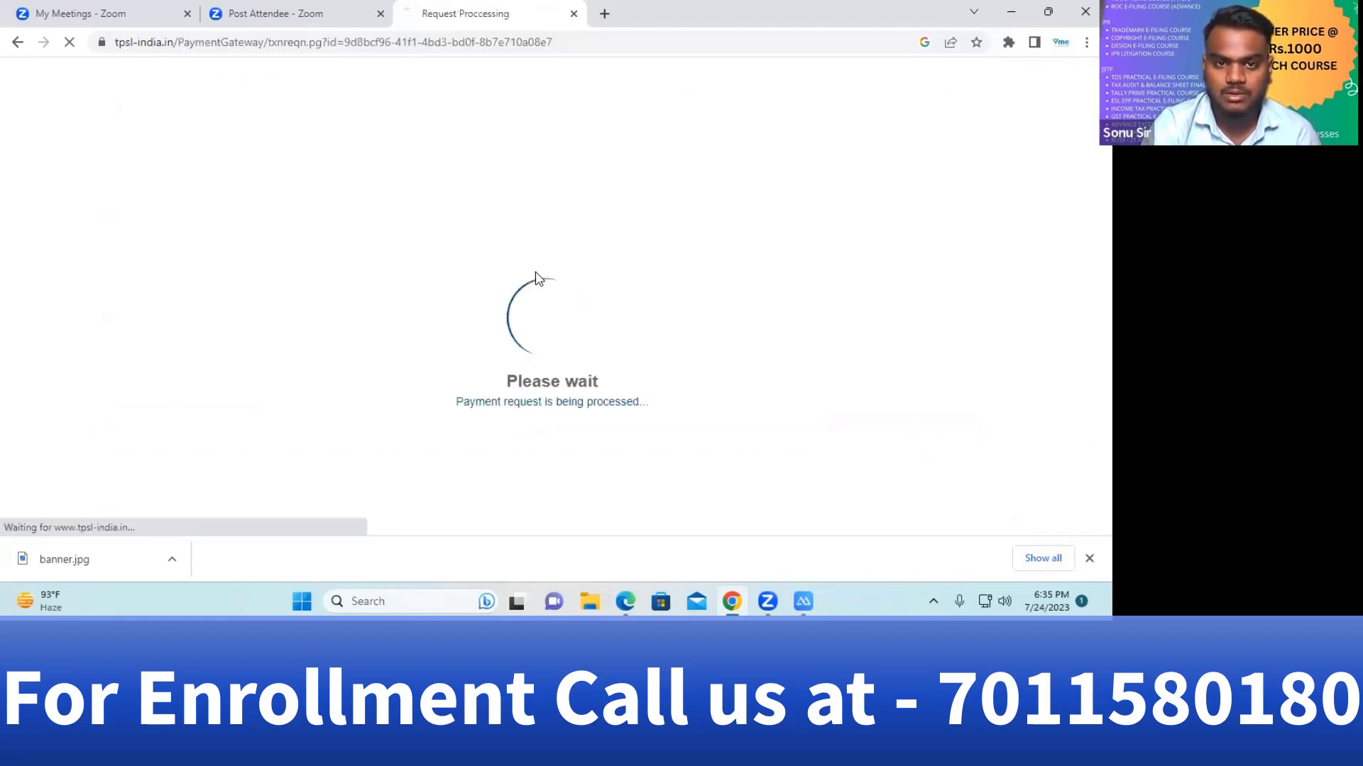
Confirm the payment to reach HDFC NetBanking login, back out of it, and start a new tab.
{"action": "left_click", "coordinate": [683, 391]}
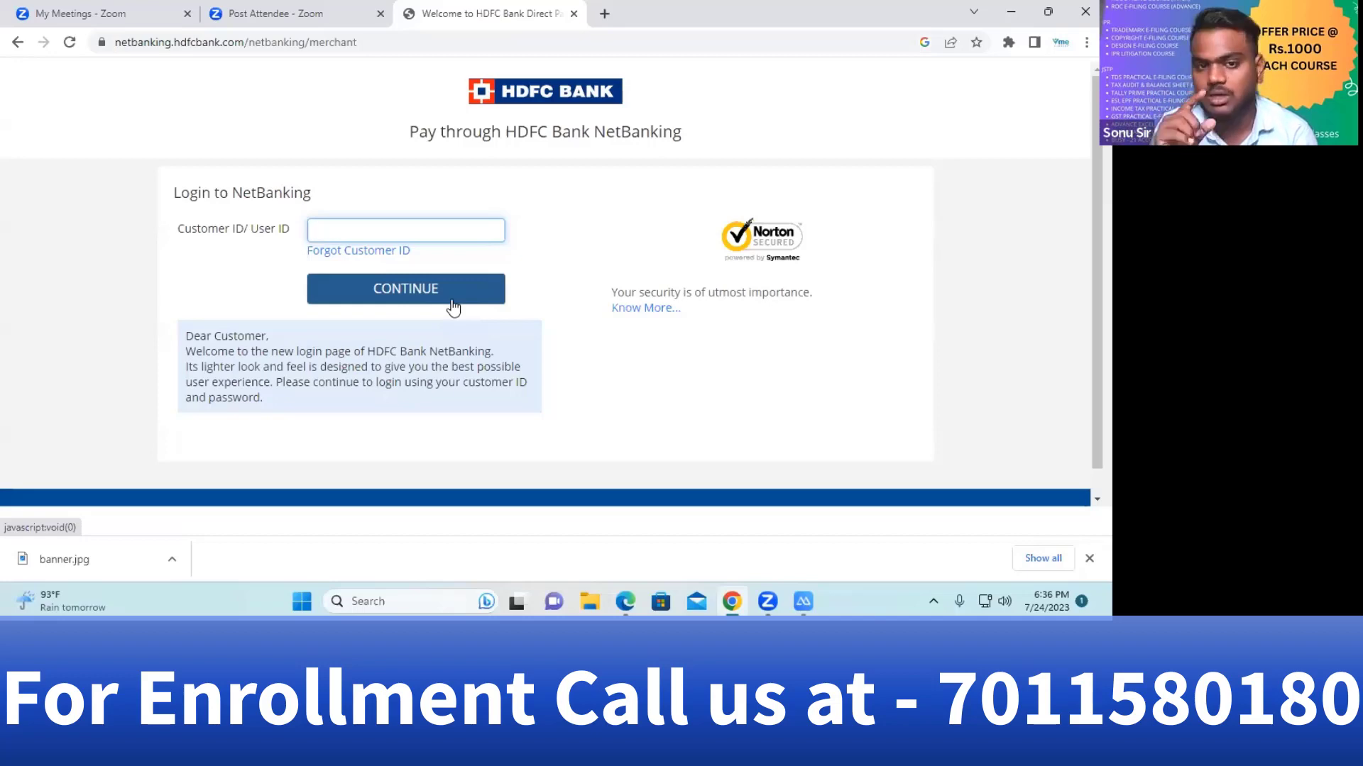
{"action": "left_click", "coordinate": [12, 49]}
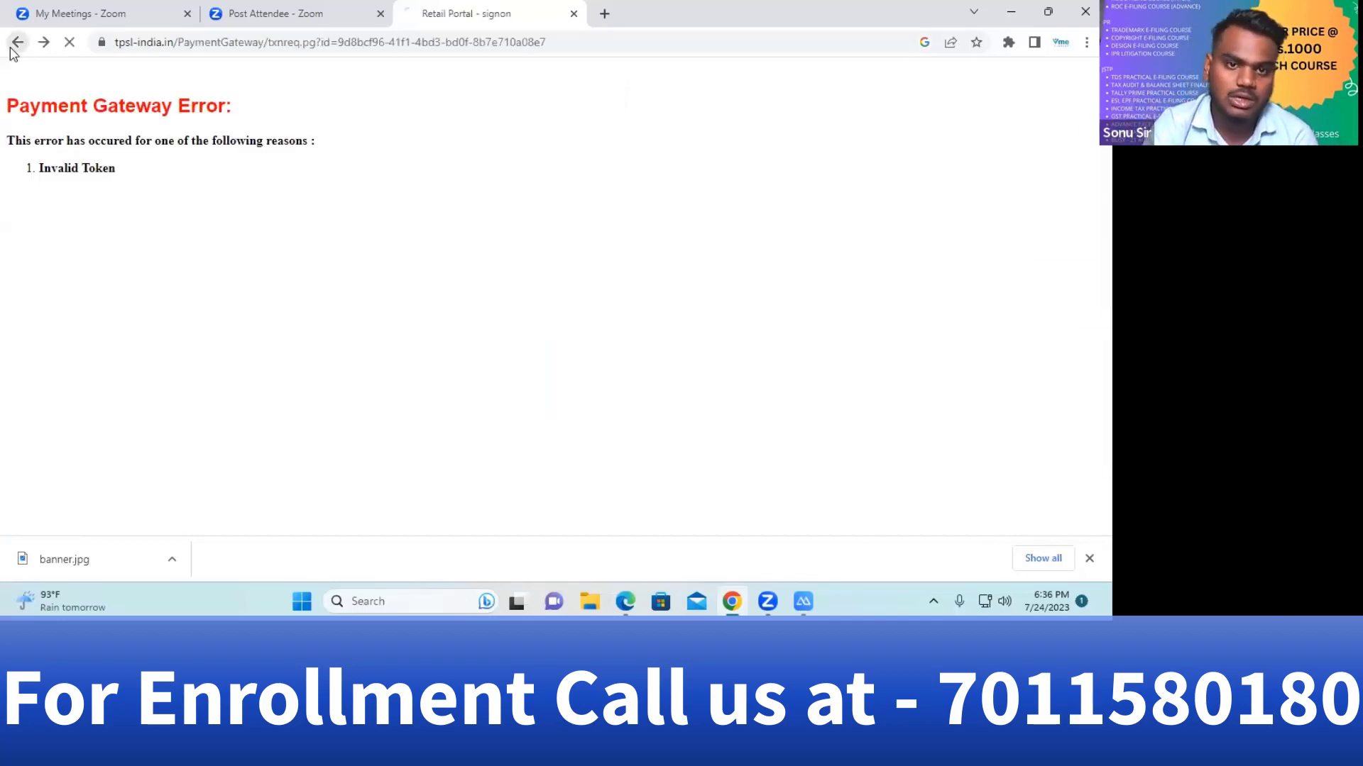
{"action": "key", "text": "ctrl+t"}
Load the MCA application history page and show the Approved RUN LLP applications.
{"action": "type", "text": "mca"}
{"action": "key", "text": "Return"}
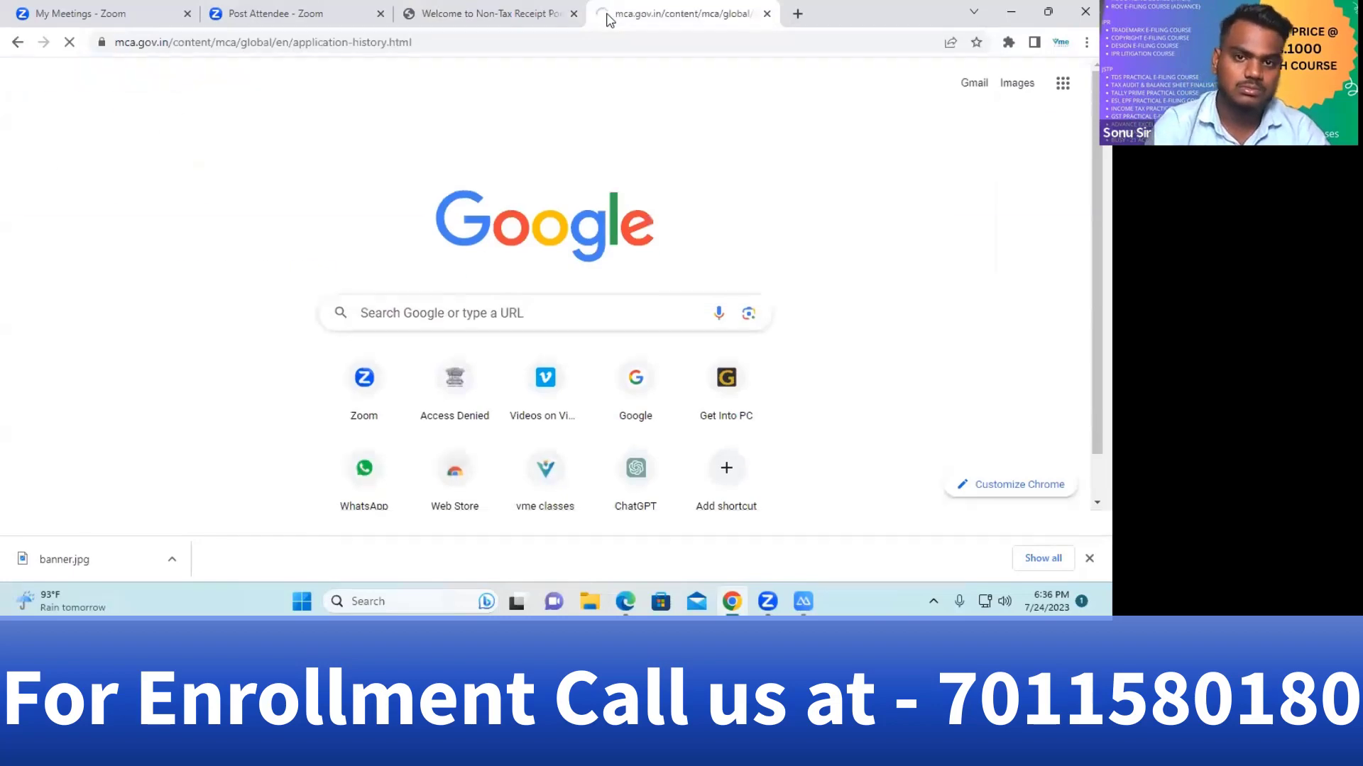
{"action": "scroll", "coordinate": [479, 376], "scroll_direction": "down", "scroll_amount": 2}
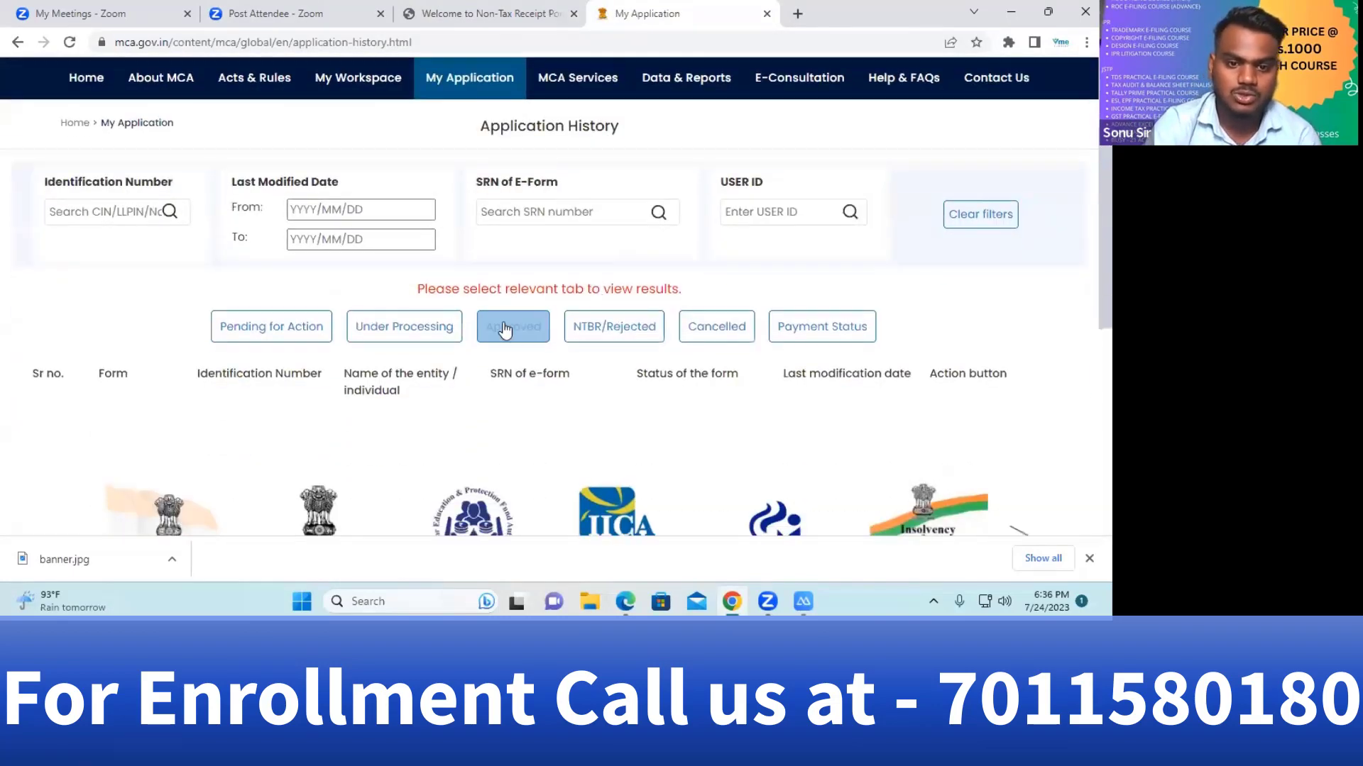
{"action": "left_click", "coordinate": [514, 326]}
{"action": "scroll", "coordinate": [513, 327], "scroll_direction": "down", "scroll_amount": 2}
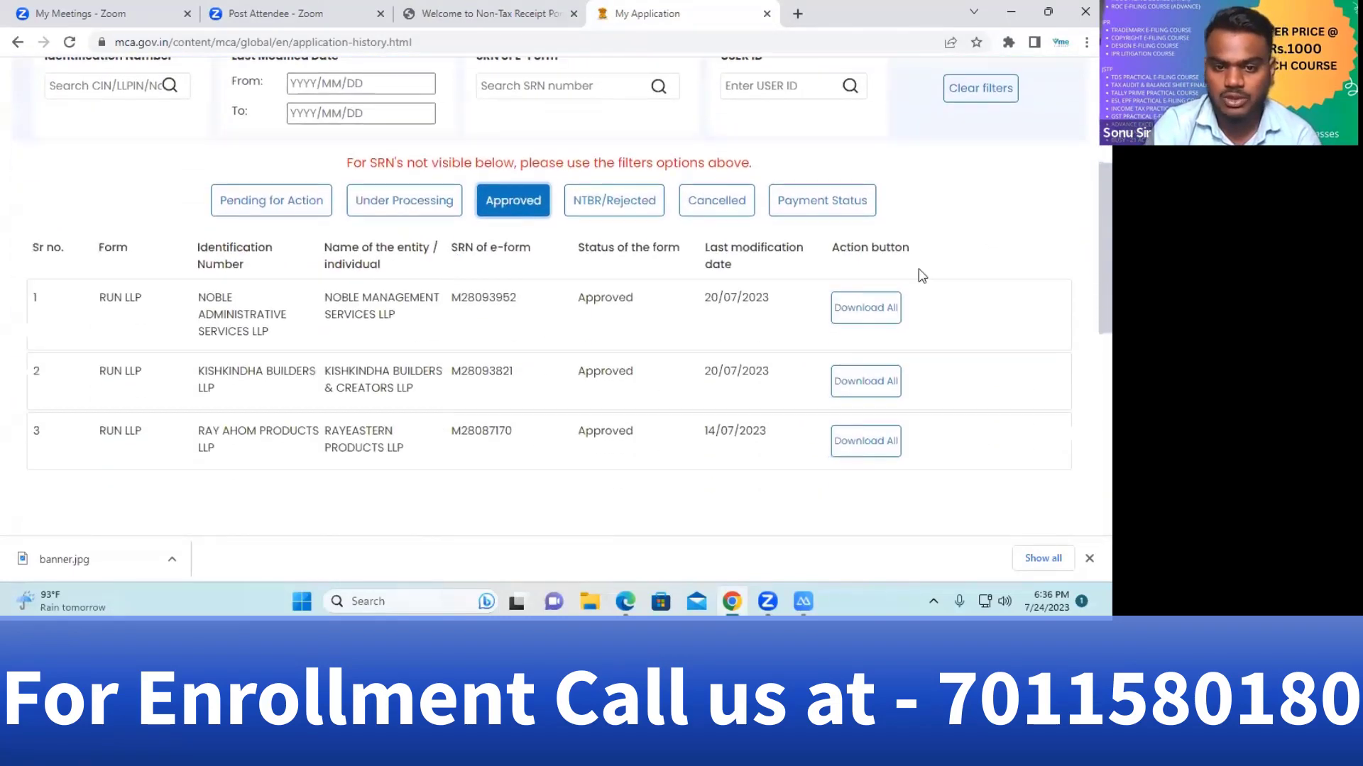
Try Download All on the first approved application, then list the Pending for Action applications.
{"action": "left_click", "coordinate": [872, 278]}
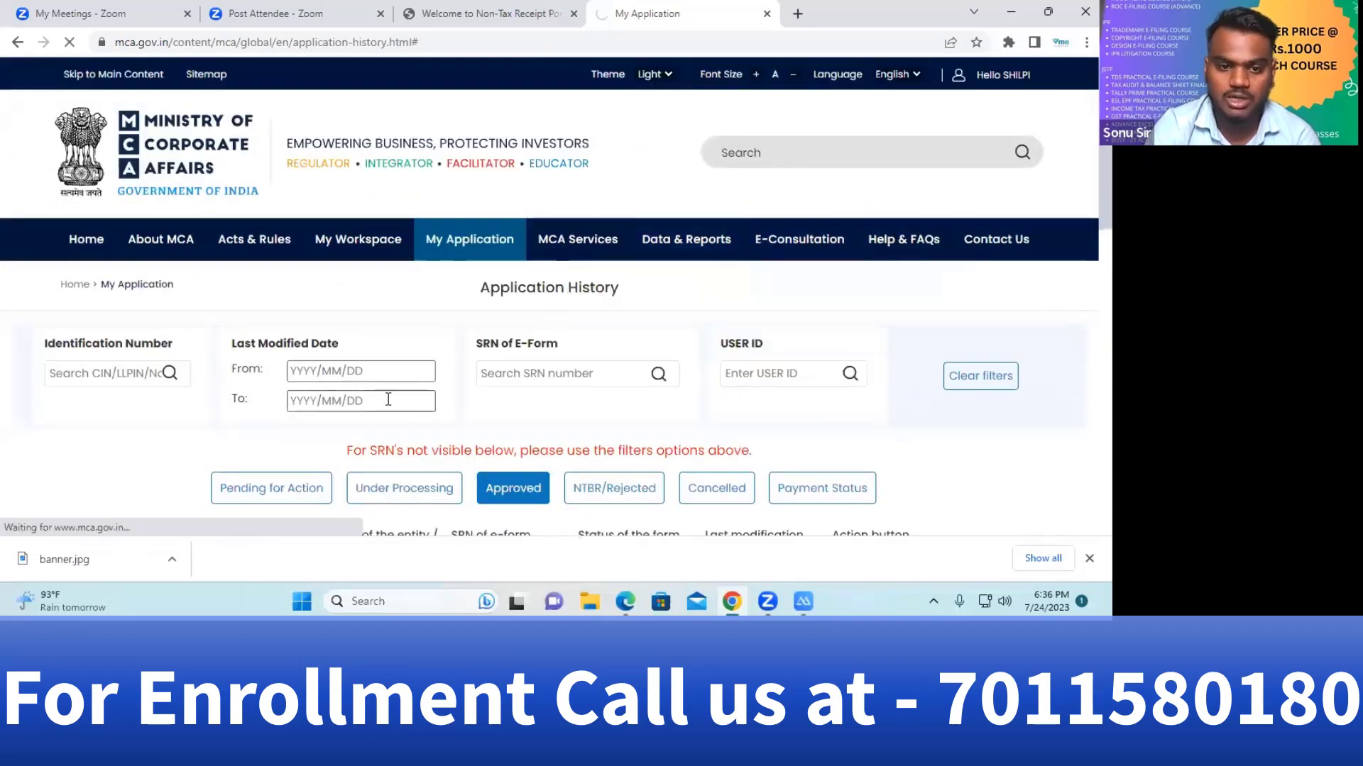
{"action": "scroll", "coordinate": [383, 412], "scroll_direction": "down", "scroll_amount": 4}
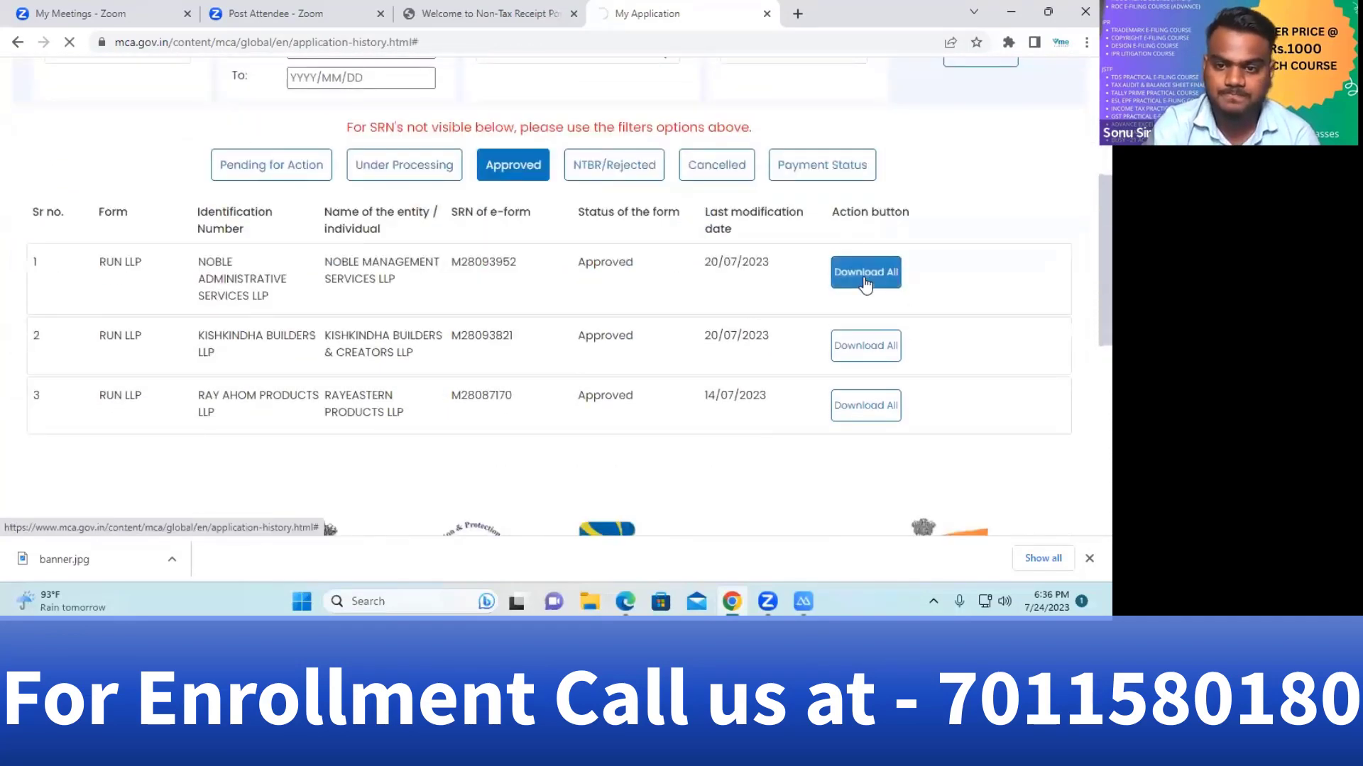
{"action": "left_click", "coordinate": [865, 282]}
{"action": "scroll", "coordinate": [386, 337], "scroll_direction": "down", "scroll_amount": 2}
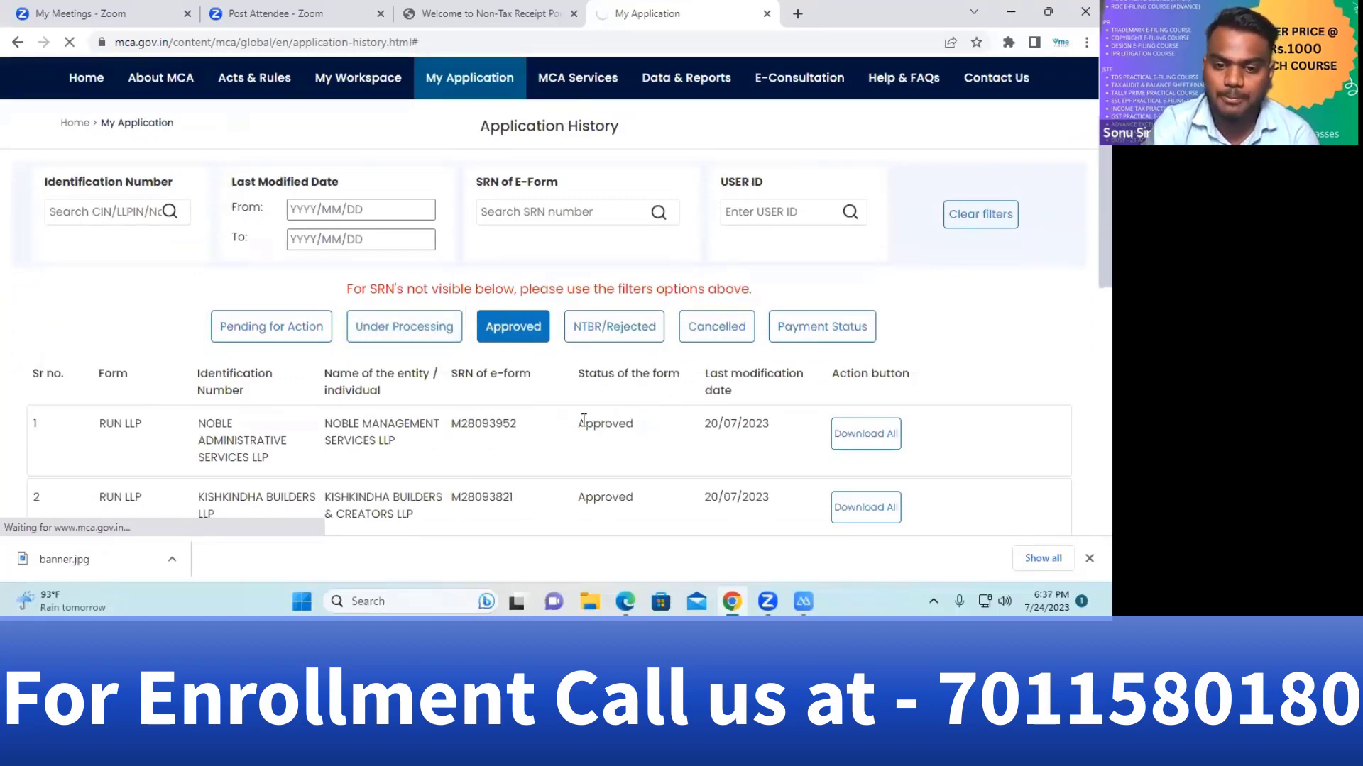
{"action": "left_click_drag", "start_coordinate": [578, 423], "coordinate": [633, 424]}
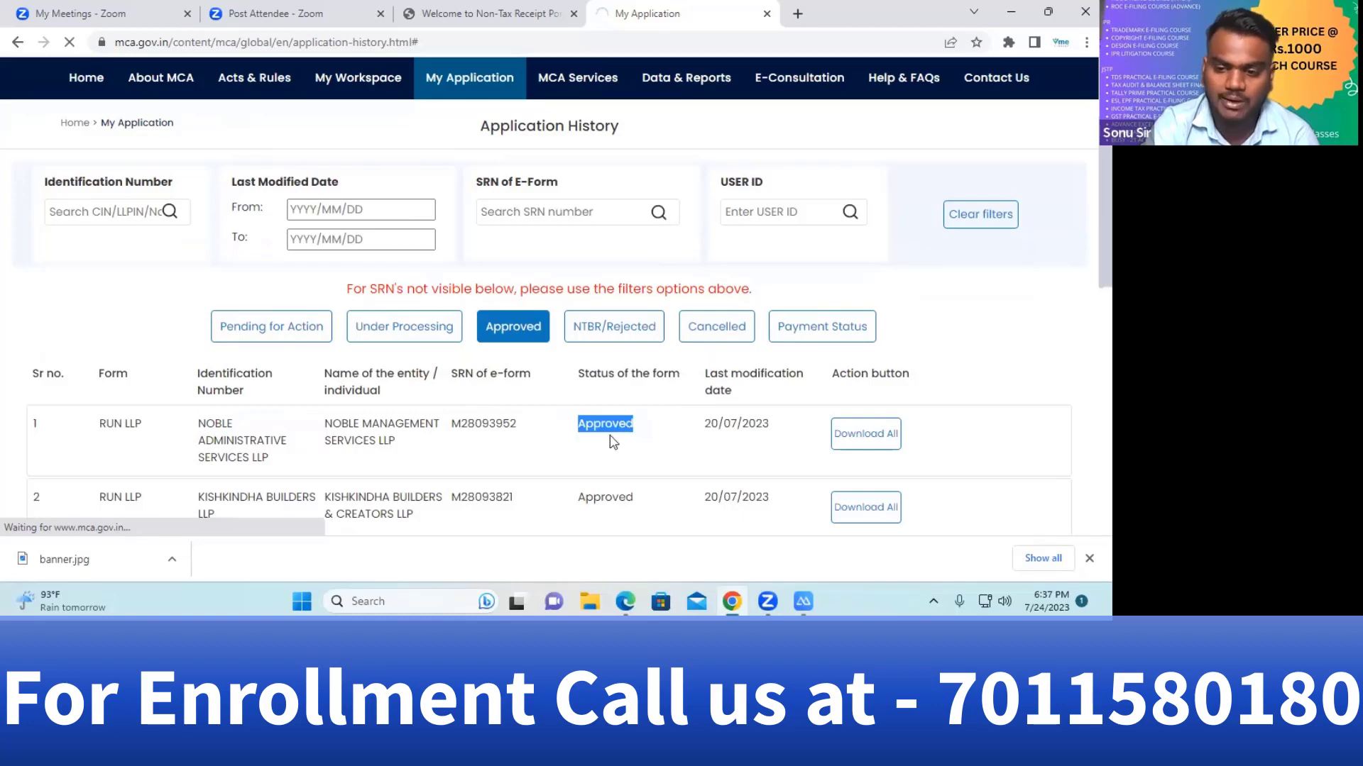
{"action": "left_click", "coordinate": [282, 334]}
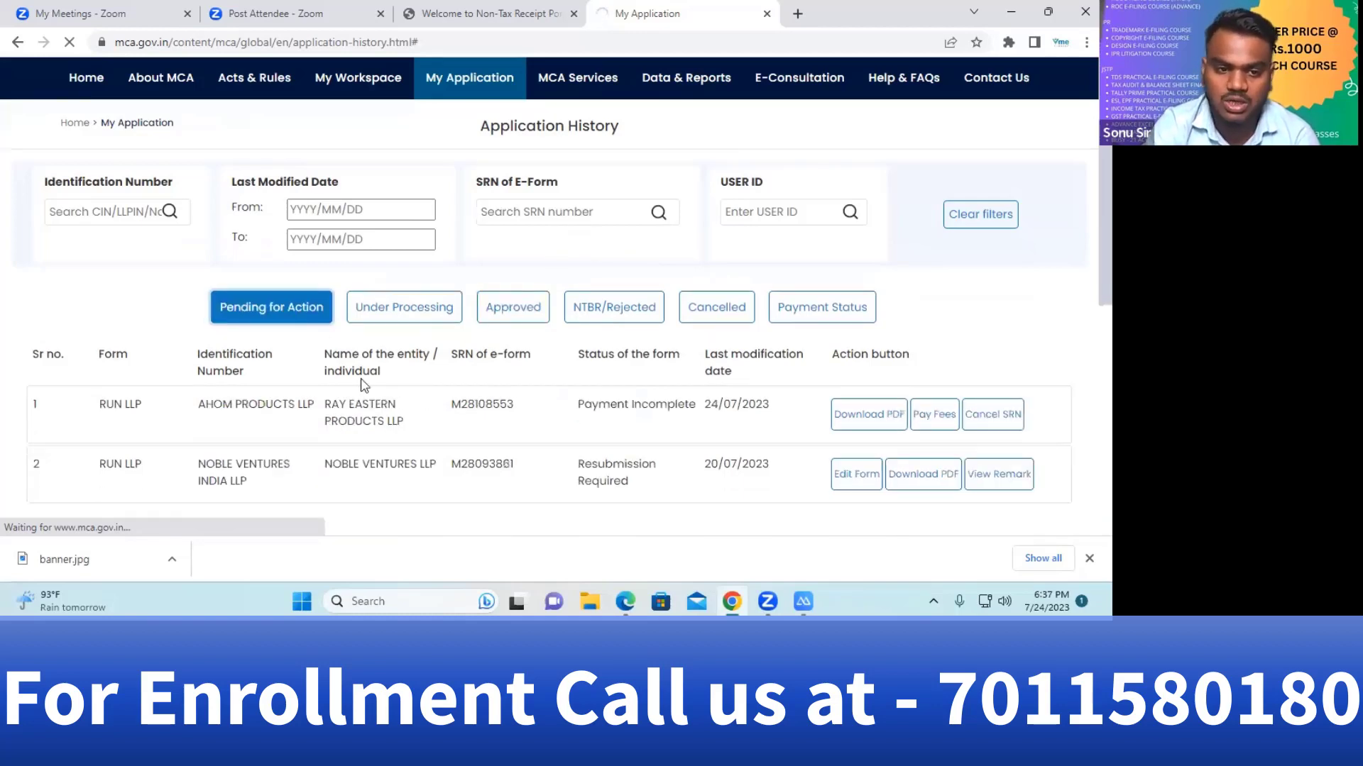
{"action": "scroll", "coordinate": [447, 376], "scroll_direction": "down", "scroll_amount": 2}
{"action": "scroll", "coordinate": [447, 376], "scroll_direction": "down", "scroll_amount": 1}
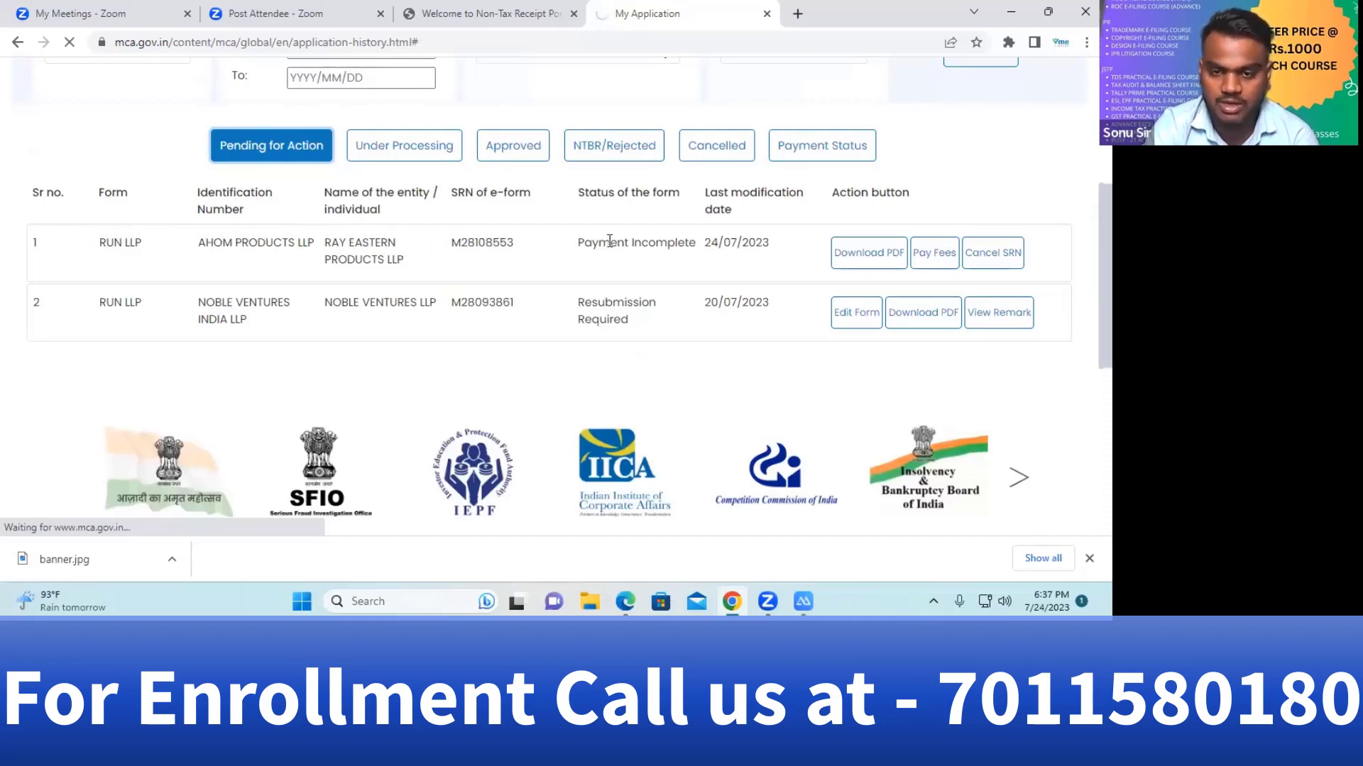
{"action": "left_click", "coordinate": [936, 262]}
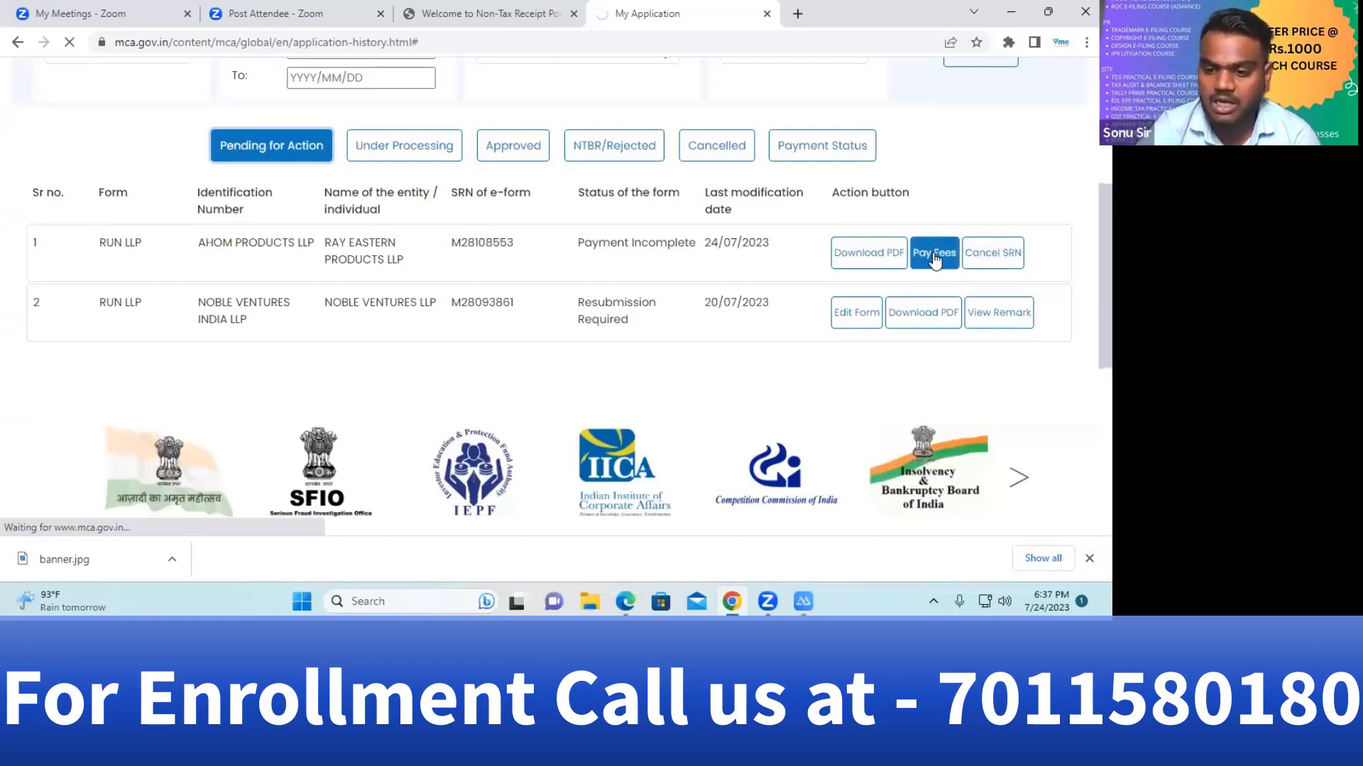
{"action": "left_click", "coordinate": [934, 256]}
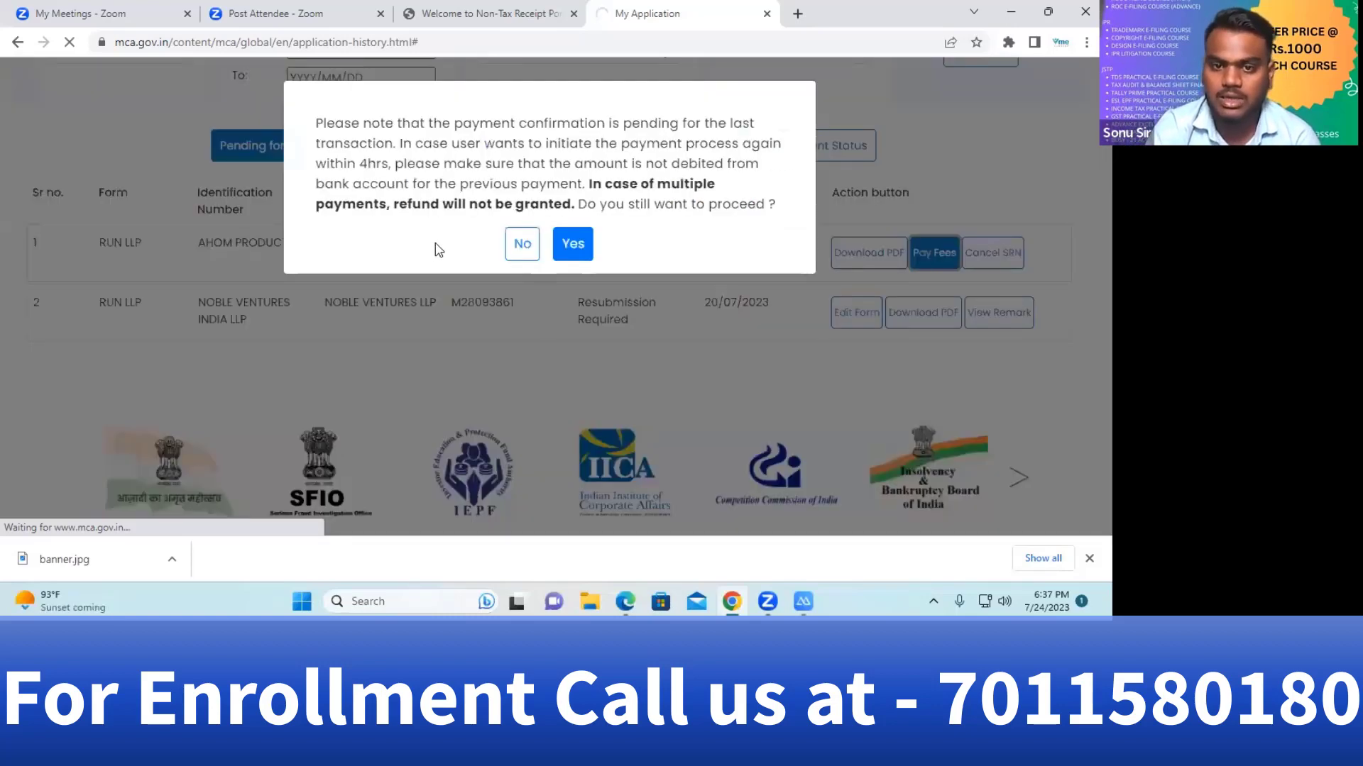
{"action": "left_click", "coordinate": [522, 244]}
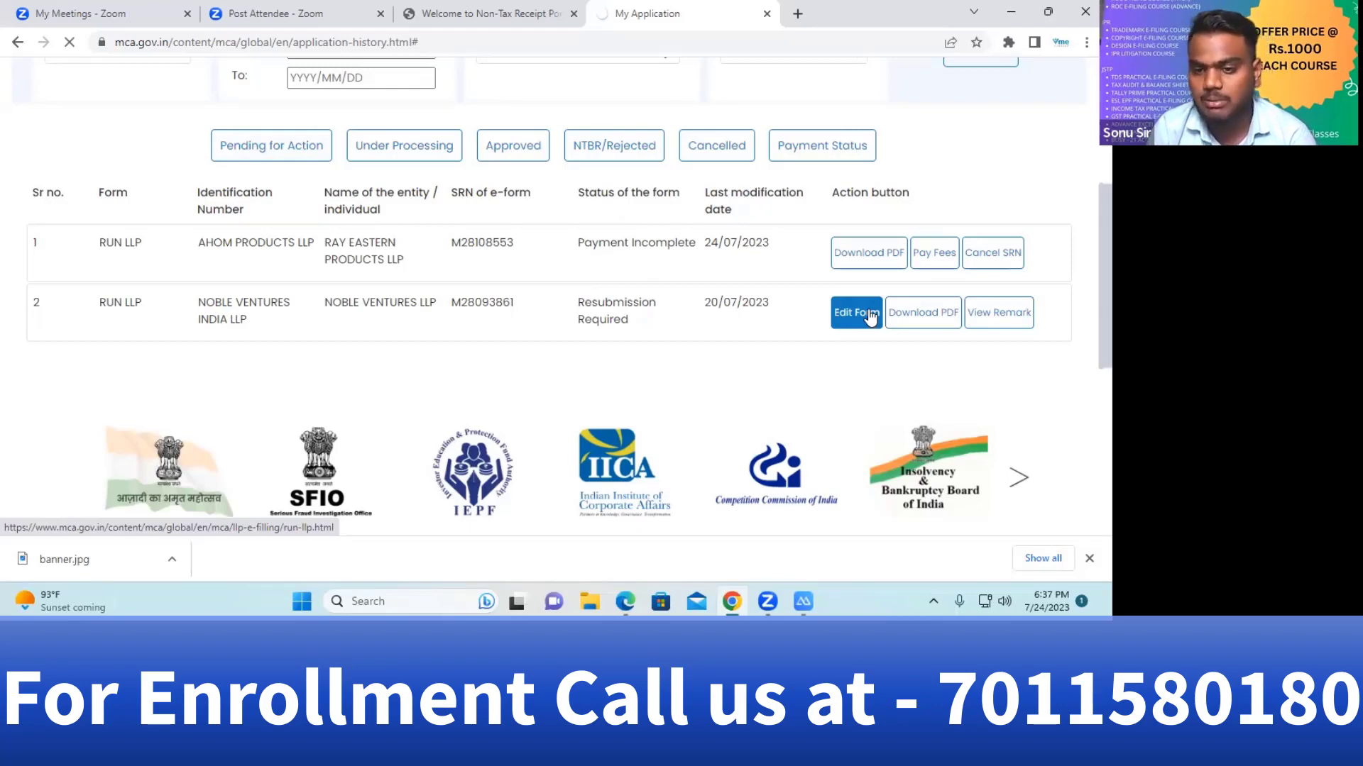
{"action": "left_click", "coordinate": [871, 317]}
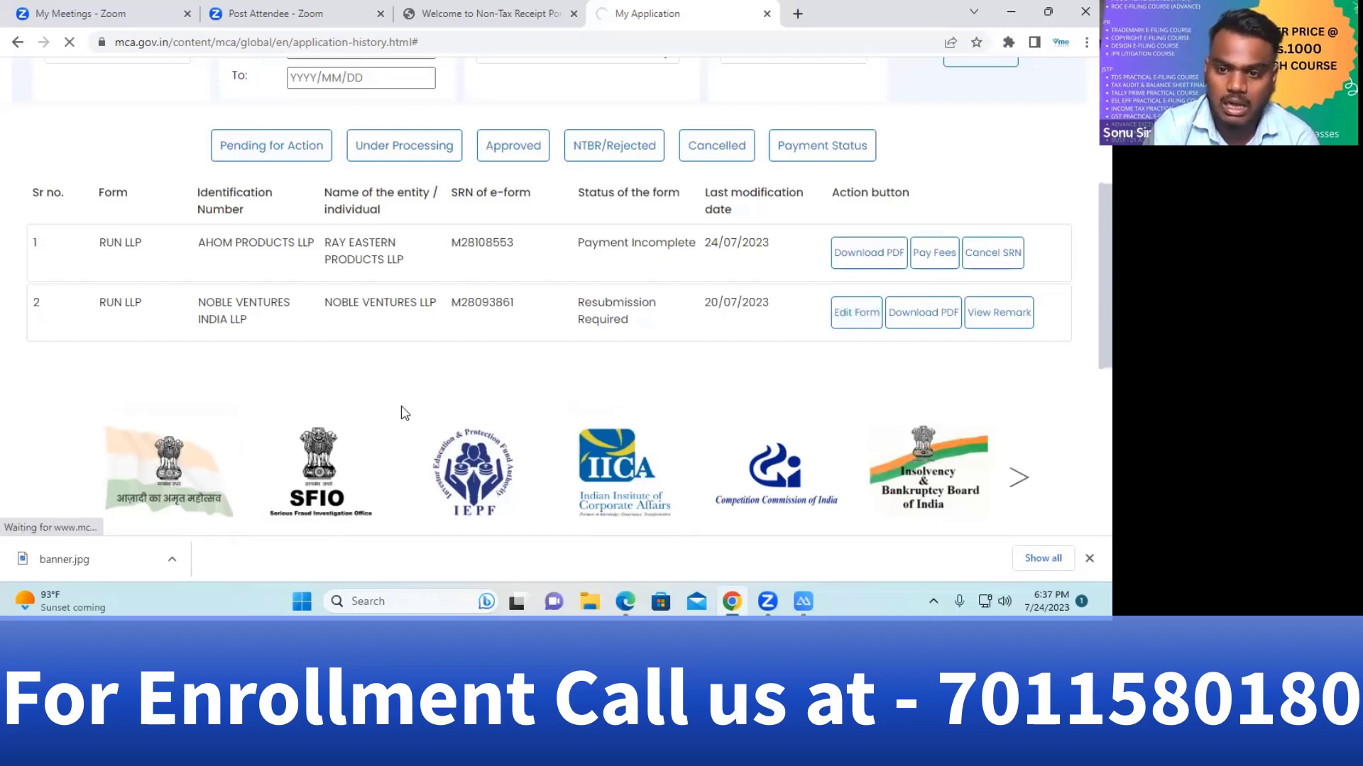
{"action": "left_click", "coordinate": [947, 264]}
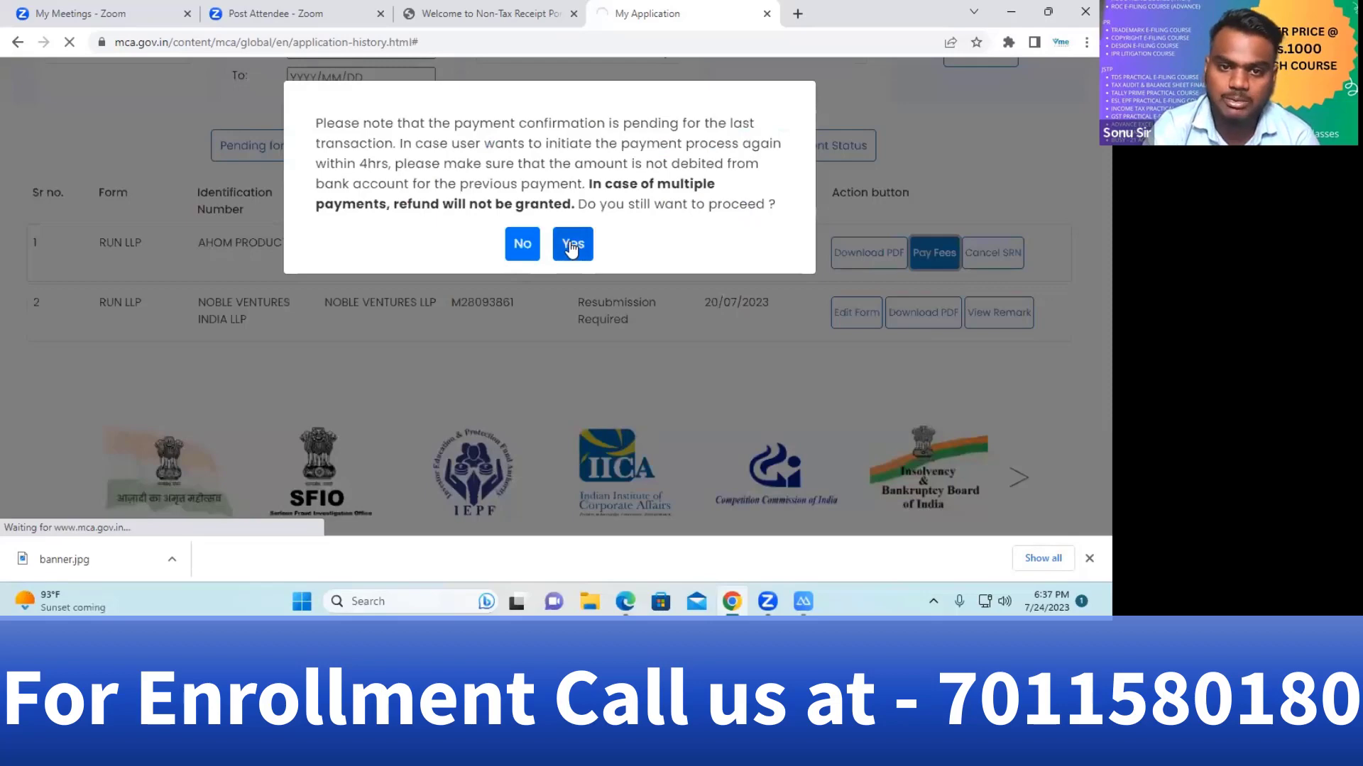
{"action": "left_click", "coordinate": [522, 250]}
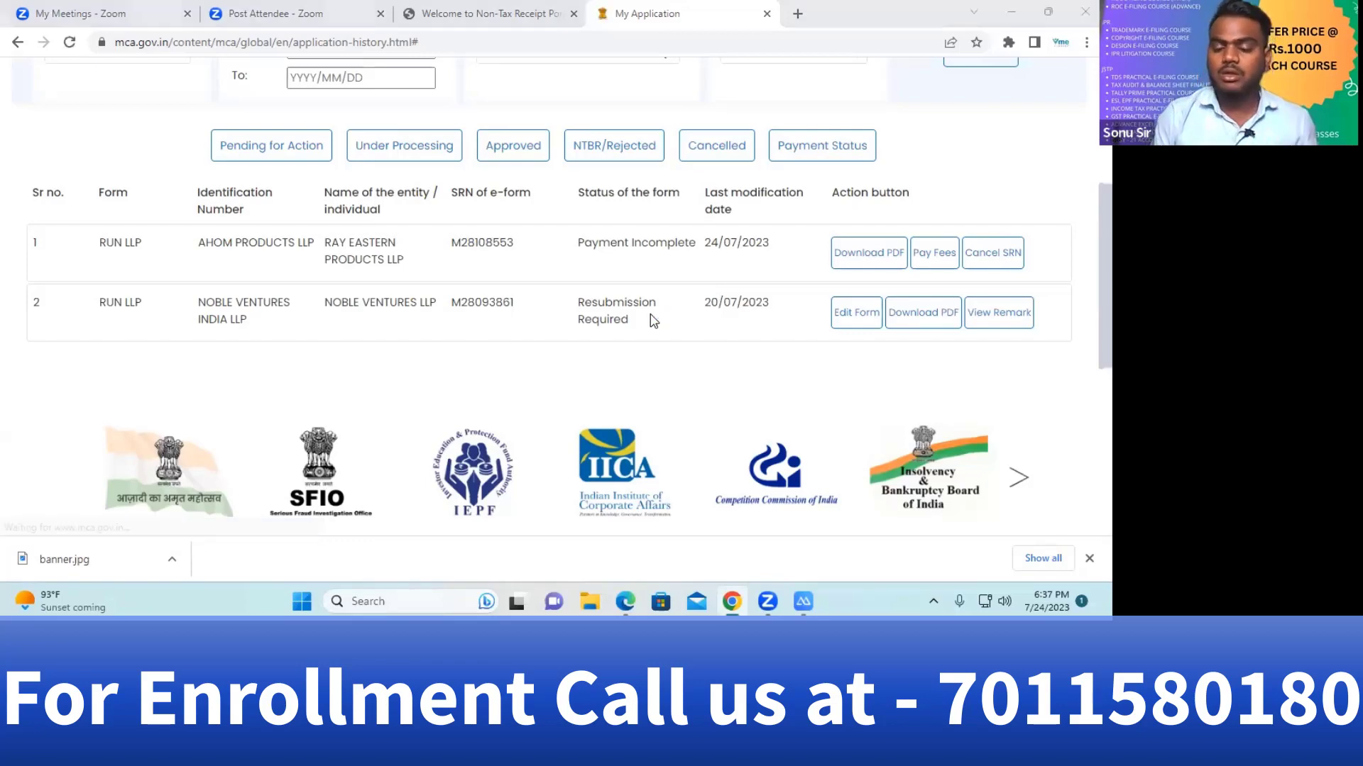
{"action": "key", "text": "Return"}
{"action": "left_click", "coordinate": [172, 560]}
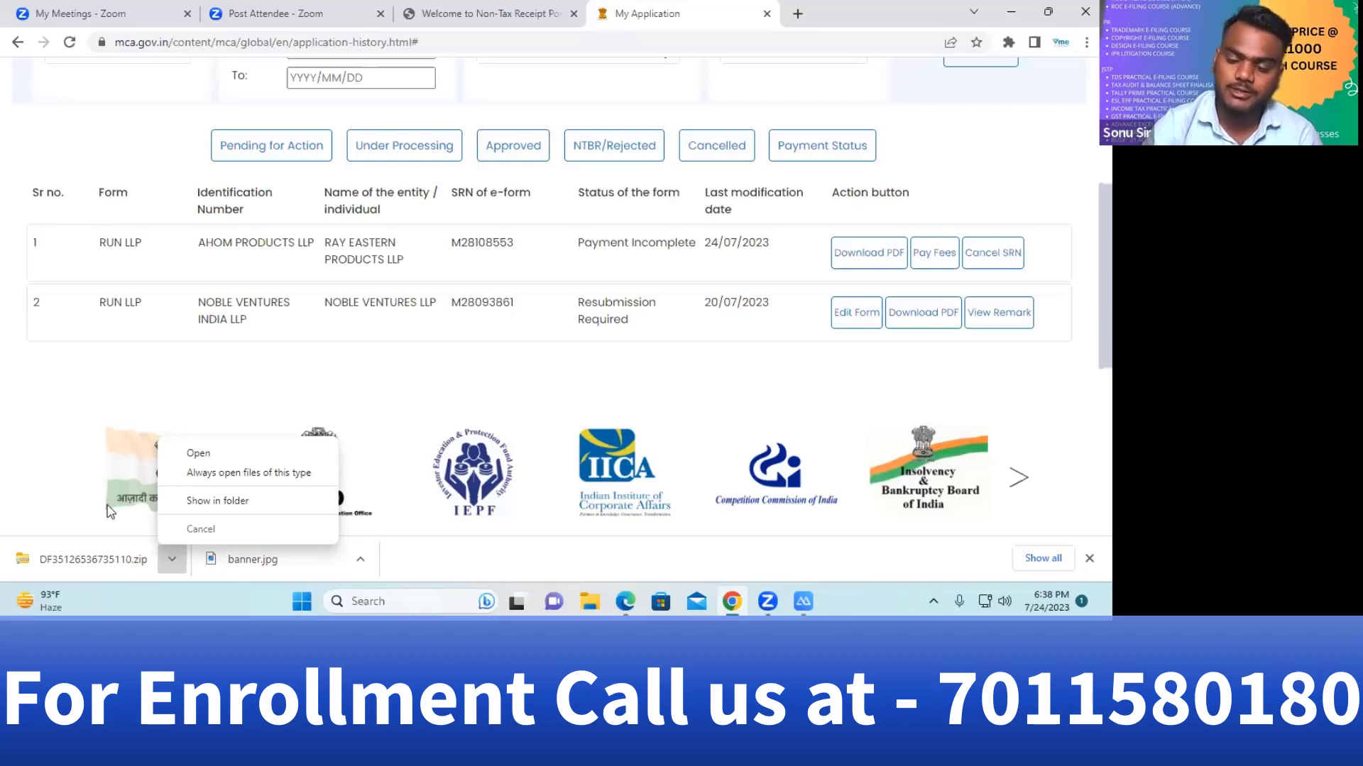
{"action": "left_click", "coordinate": [198, 452]}
Open the G.A.R.7 receipt PDF, highlight its SRN and date, and check the 200 rupee online fee.
{"action": "double_click", "coordinate": [266, 196]}
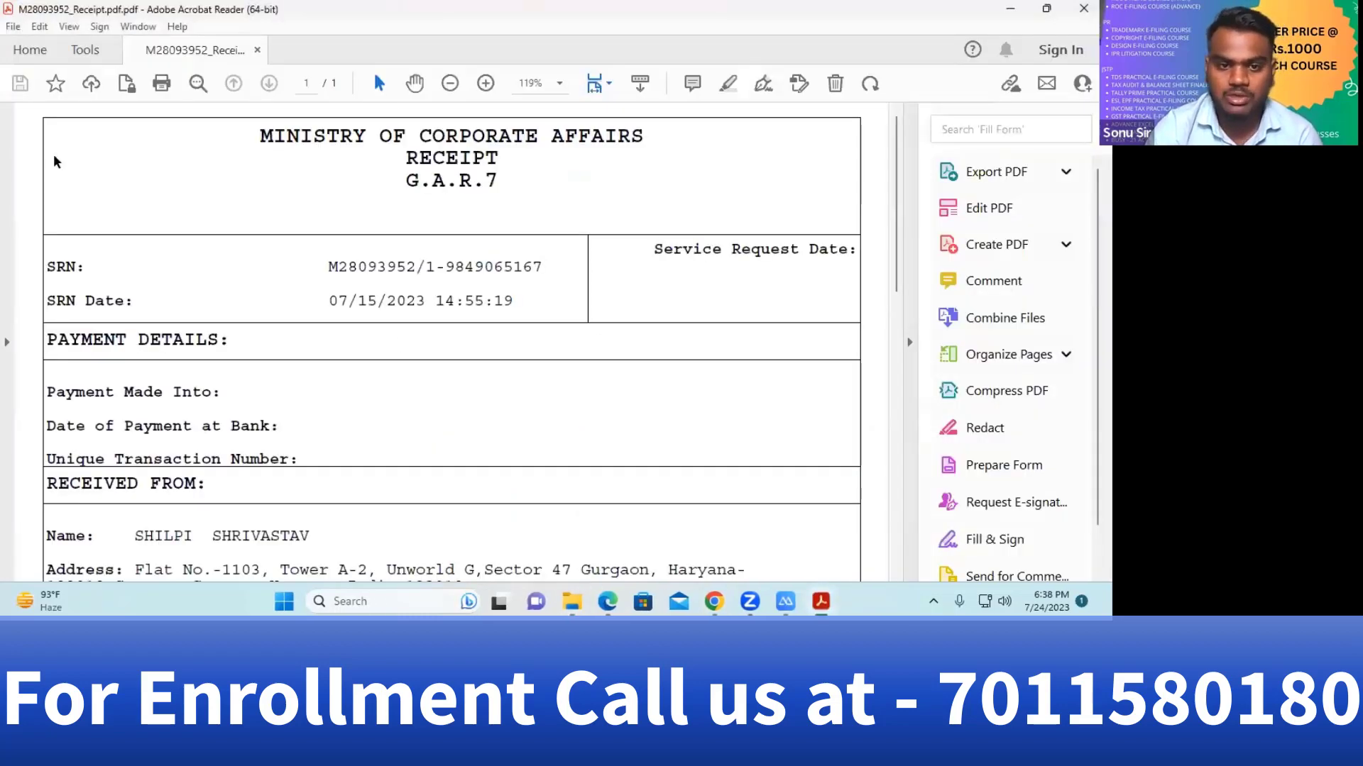
{"action": "scroll", "coordinate": [234, 312], "scroll_direction": "down", "scroll_amount": 2}
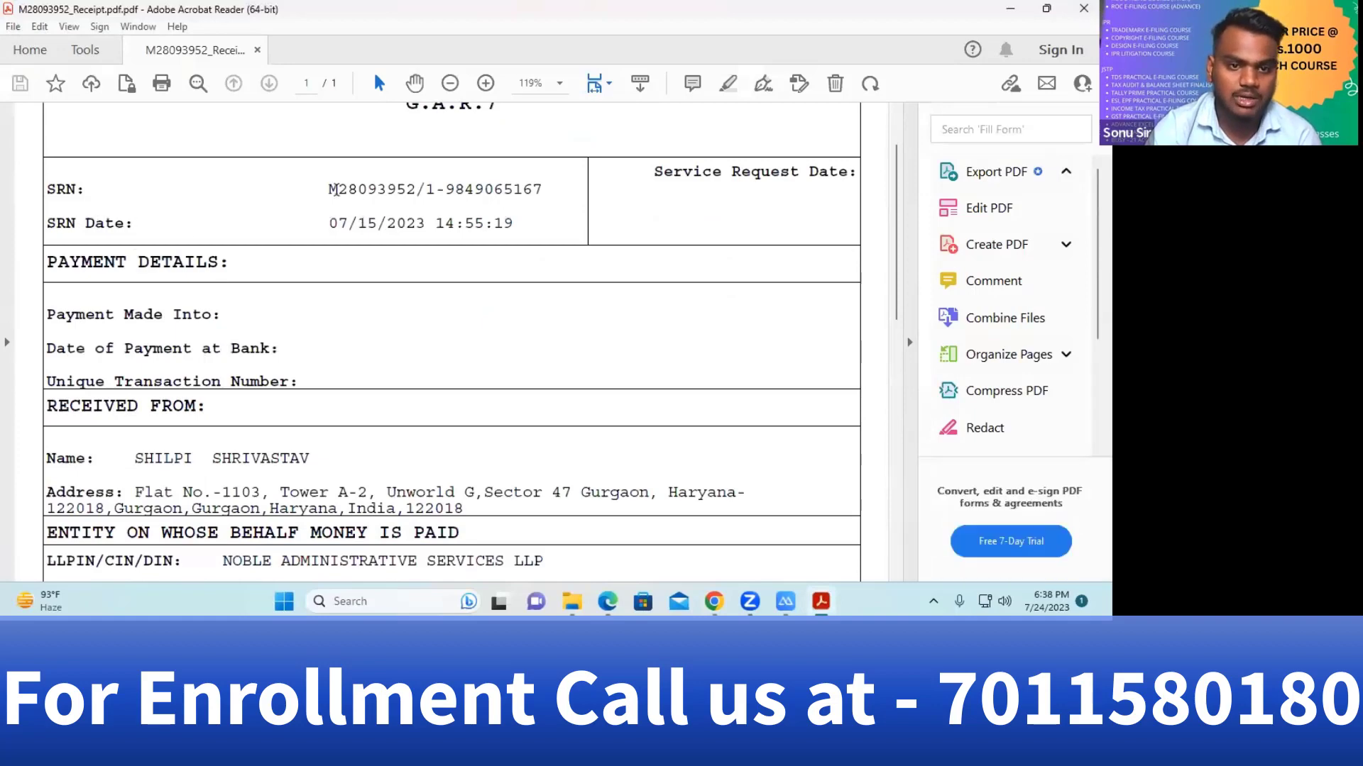
{"action": "left_click_drag", "start_coordinate": [328, 189], "coordinate": [416, 190]}
{"action": "left_click_drag", "start_coordinate": [357, 223], "coordinate": [407, 220]}
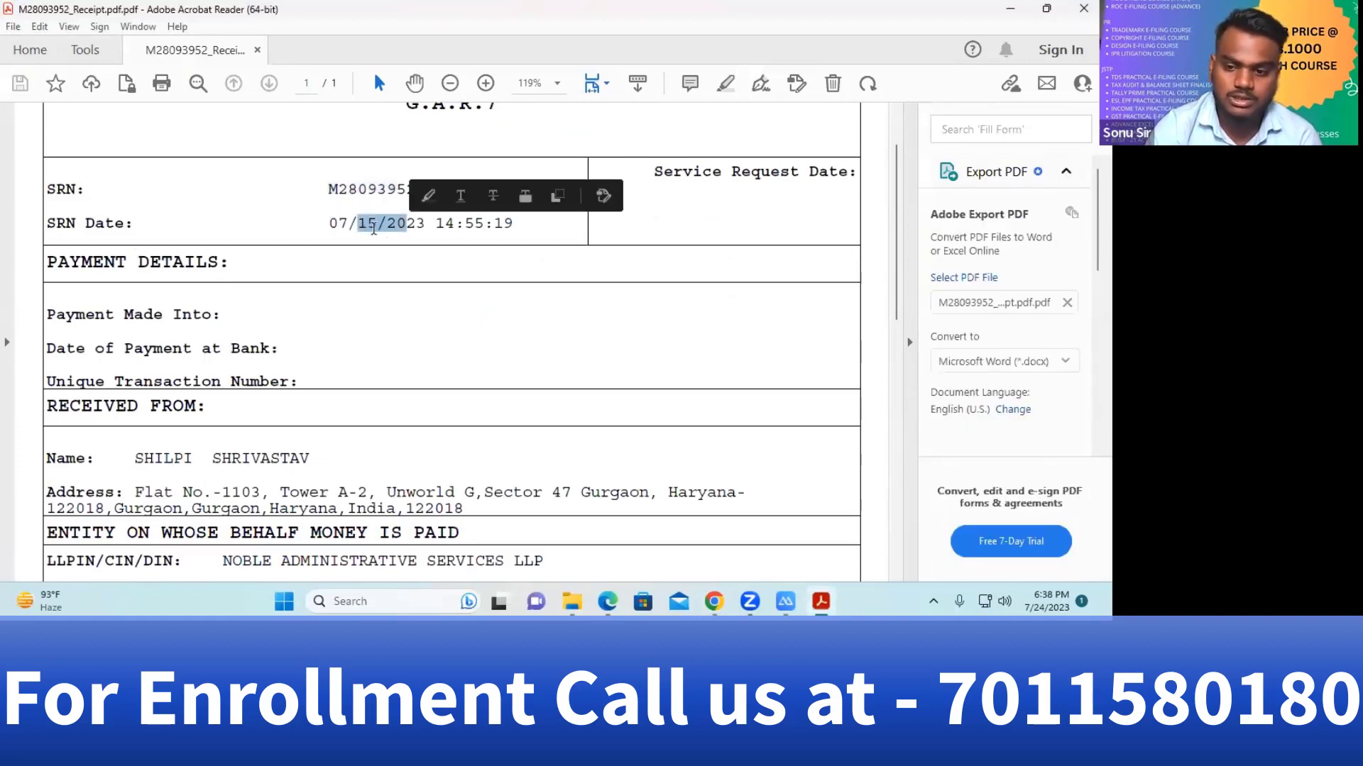
{"action": "scroll", "coordinate": [330, 301], "scroll_direction": "down", "scroll_amount": 4}
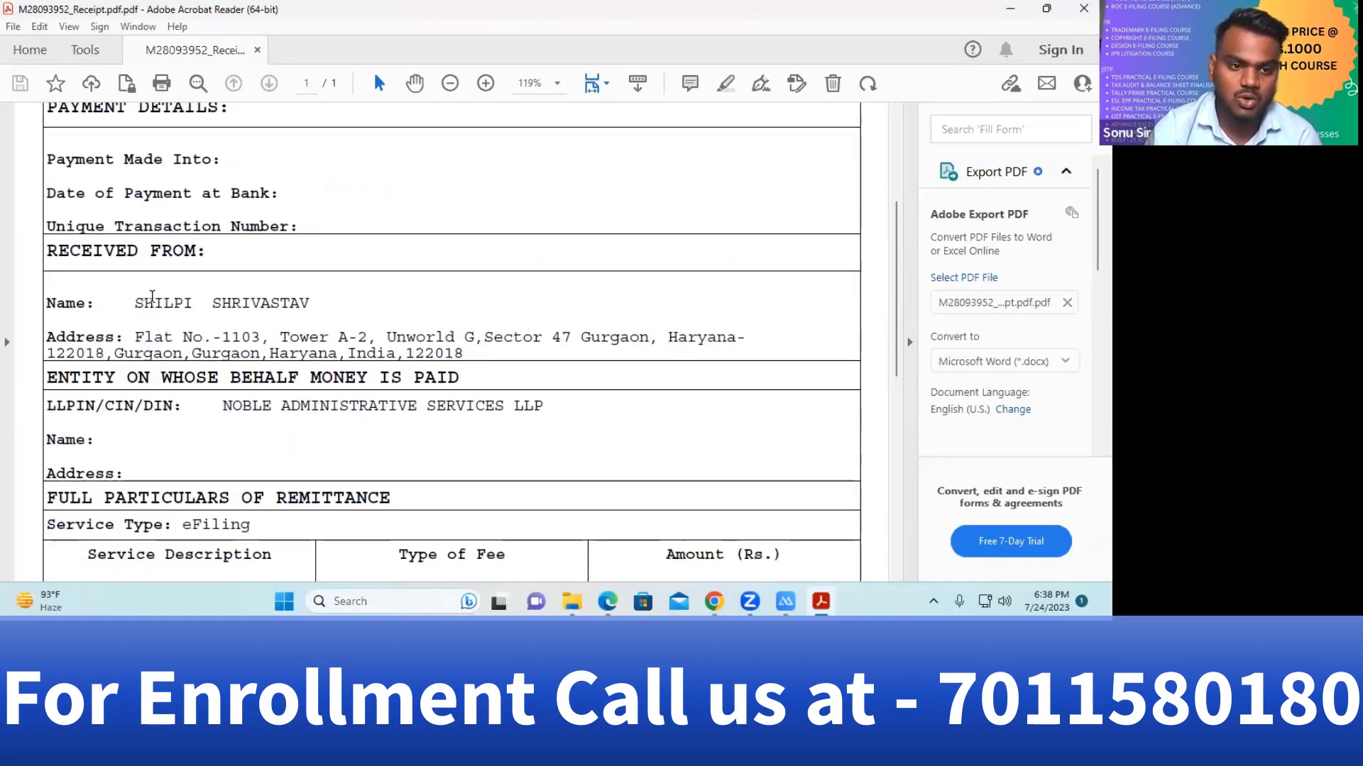
{"action": "left_click_drag", "start_coordinate": [135, 304], "coordinate": [311, 304]}
{"action": "scroll", "coordinate": [523, 317], "scroll_direction": "down", "scroll_amount": 6}
{"action": "scroll", "coordinate": [524, 316], "scroll_direction": "down", "scroll_amount": 4}
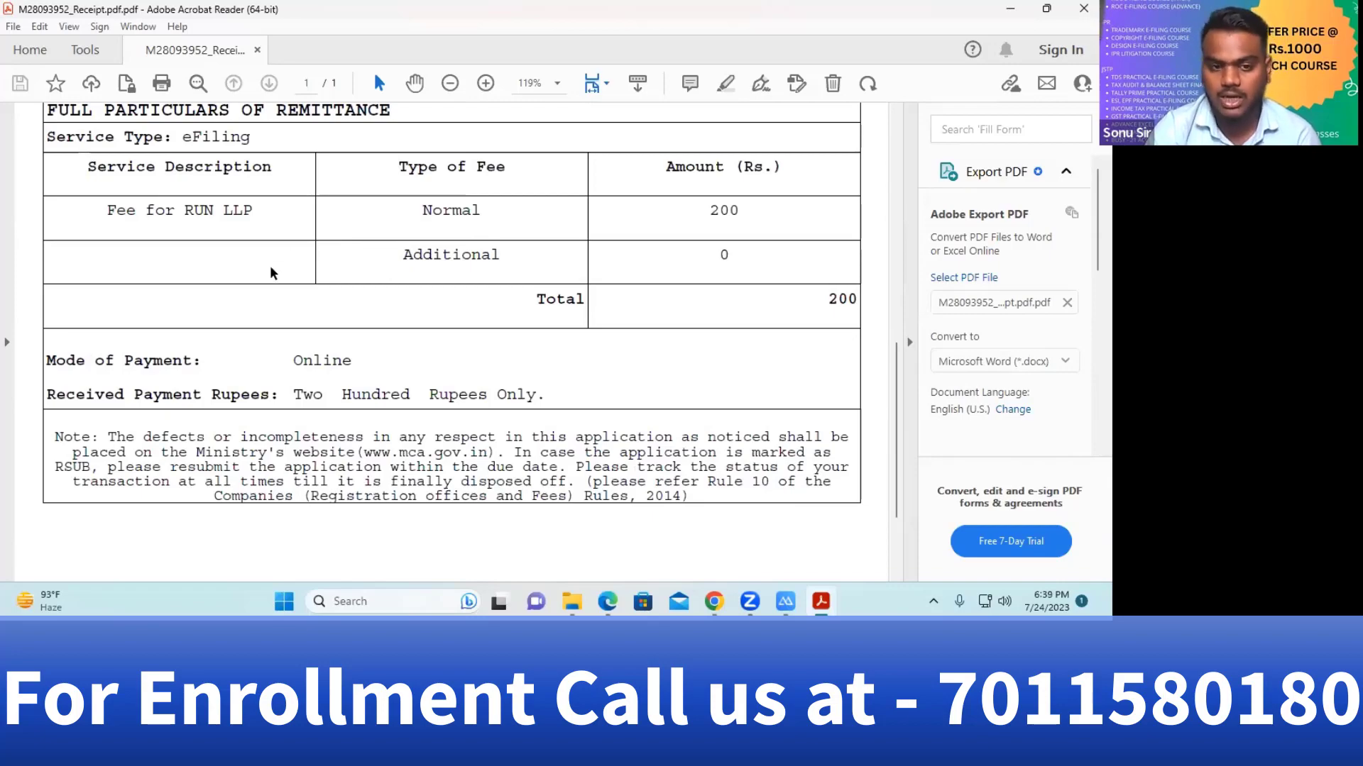
{"action": "scroll", "coordinate": [757, 424], "scroll_direction": "up", "scroll_amount": 10}
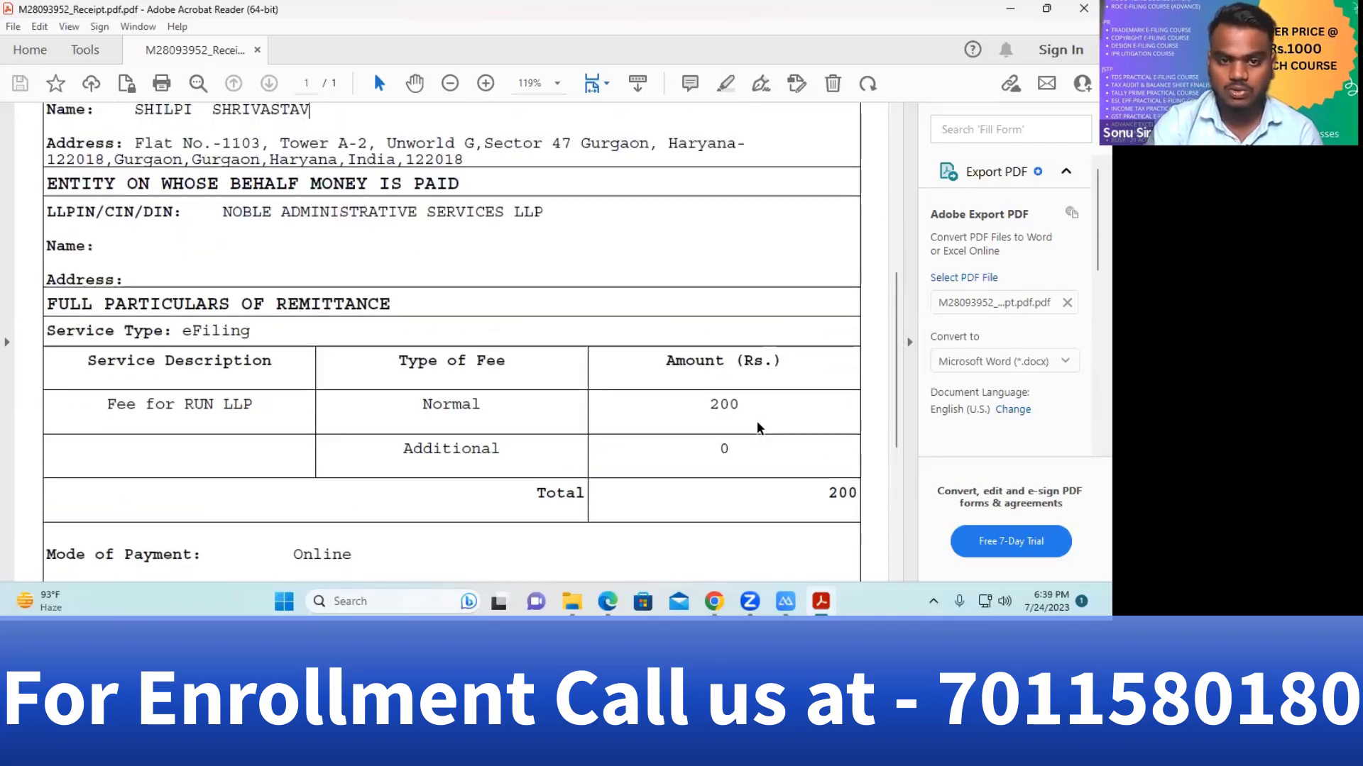
{"action": "scroll", "coordinate": [635, 354], "scroll_direction": "down", "scroll_amount": 10}
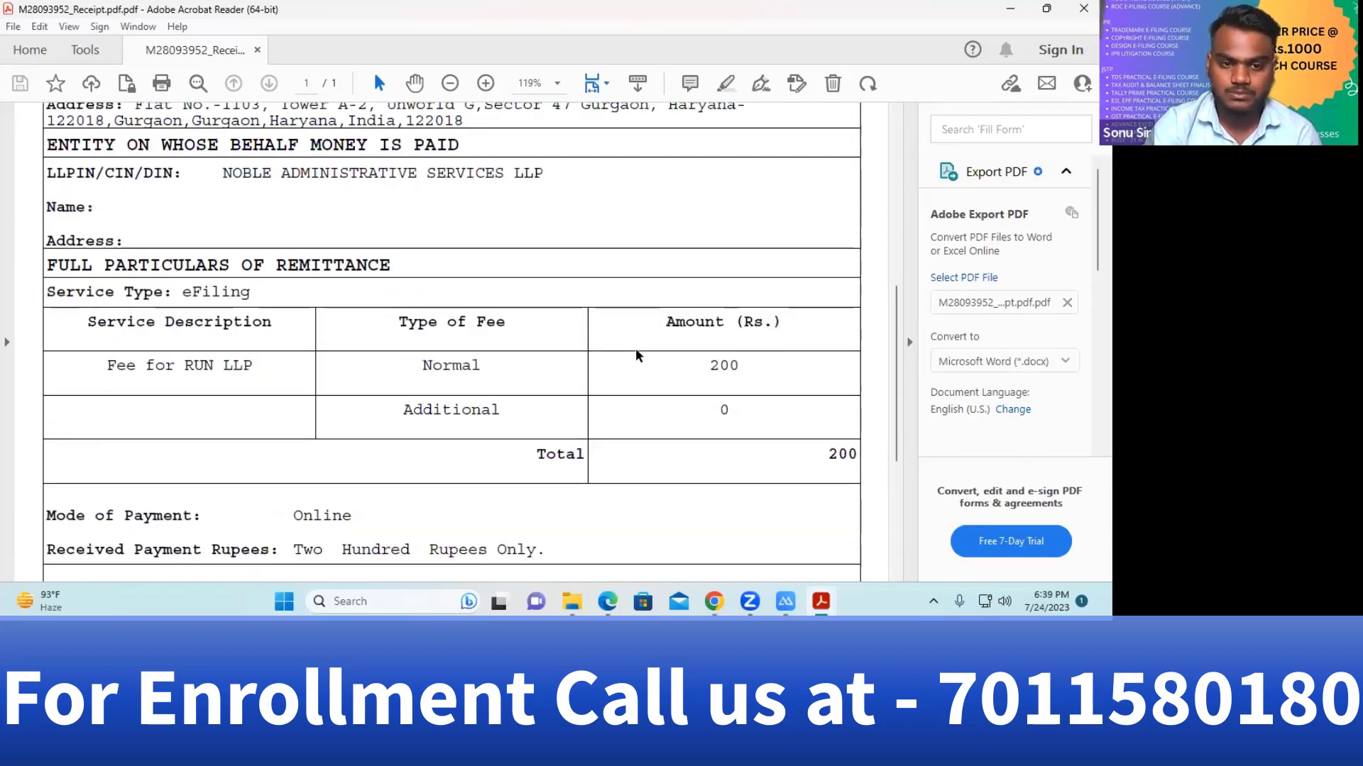
{"action": "scroll", "coordinate": [684, 310], "scroll_direction": "down", "scroll_amount": 1}
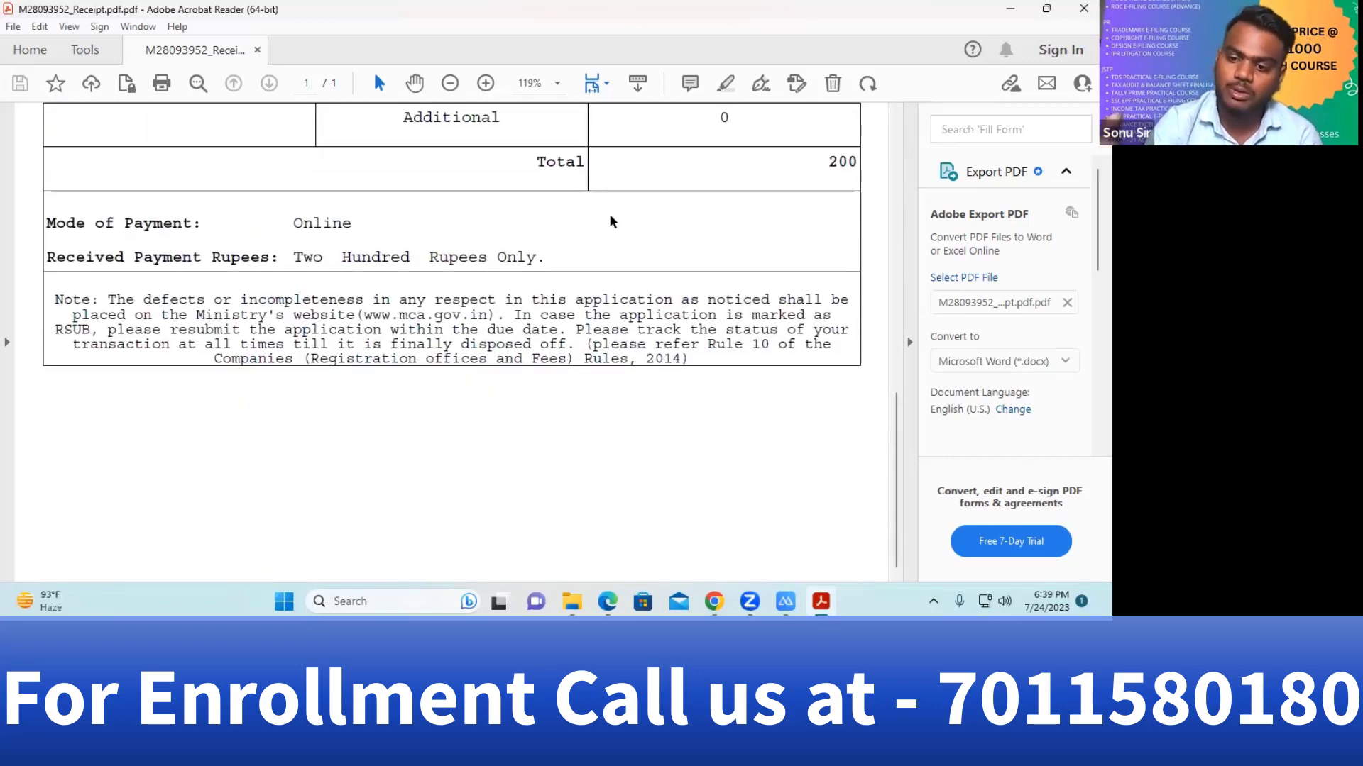
{"action": "scroll", "coordinate": [613, 221], "scroll_direction": "up", "scroll_amount": 3}
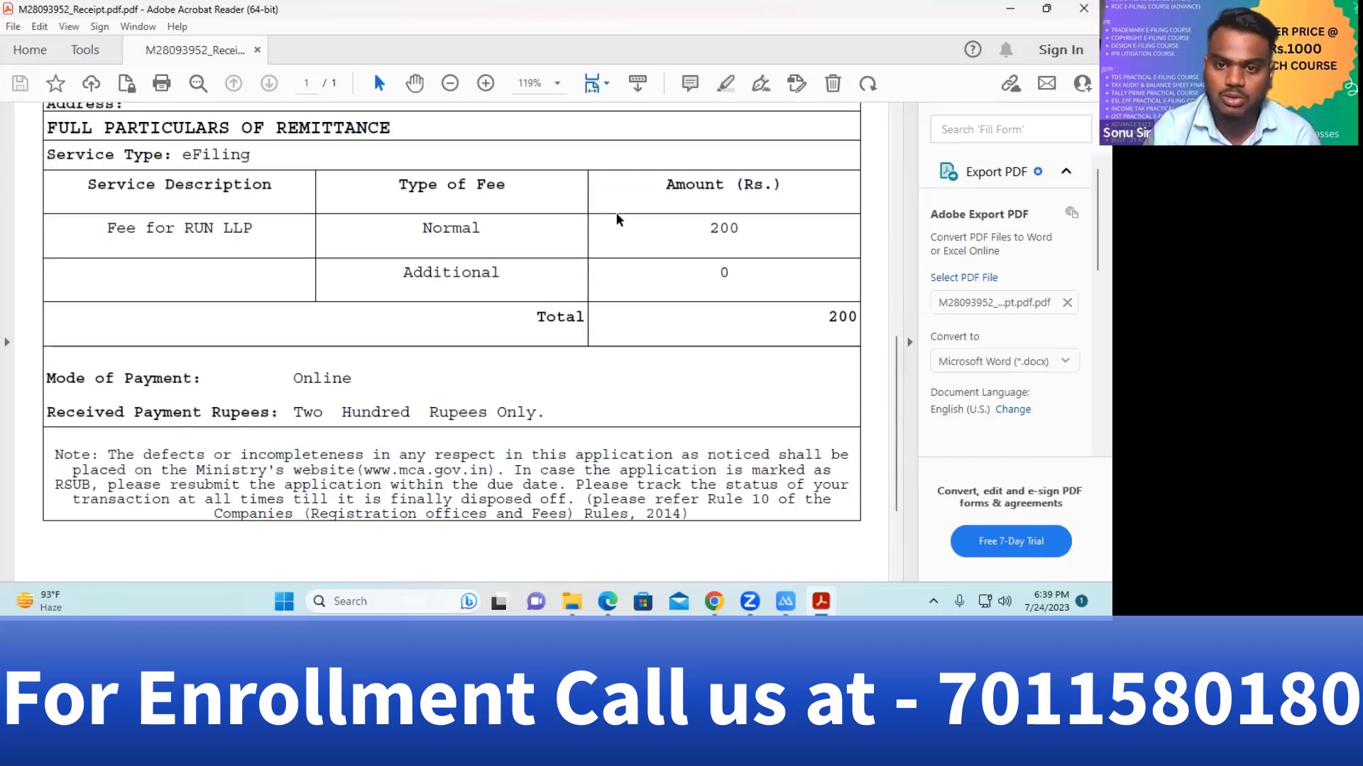